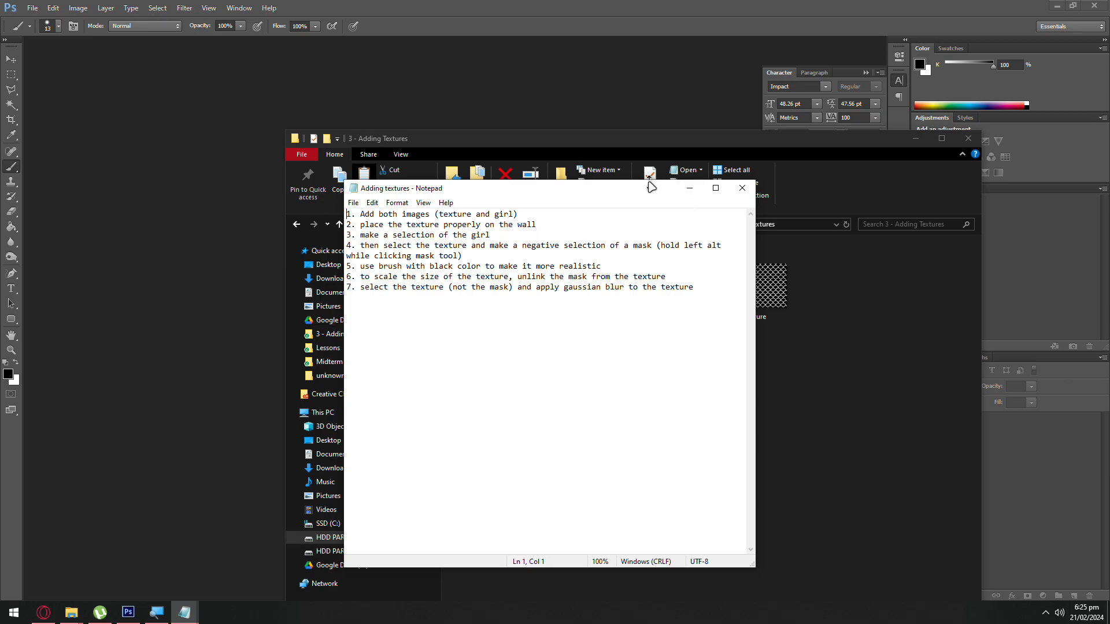
Step: Open girl.png from the 3 - Adding Textures folder as a document in Photoshop
{"action": "left_click_drag", "start_coordinate": [629, 186], "coordinate": [582, 411]}
{"action": "left_click", "coordinate": [676, 368]}
{"action": "left_click_drag", "start_coordinate": [670, 295], "coordinate": [234, 266]}
Step: Place the texture image from the 3 - Adding Textures folder onto girl.png and align its upper edge with the picture's
{"action": "mouse_move", "coordinate": [71, 612]}
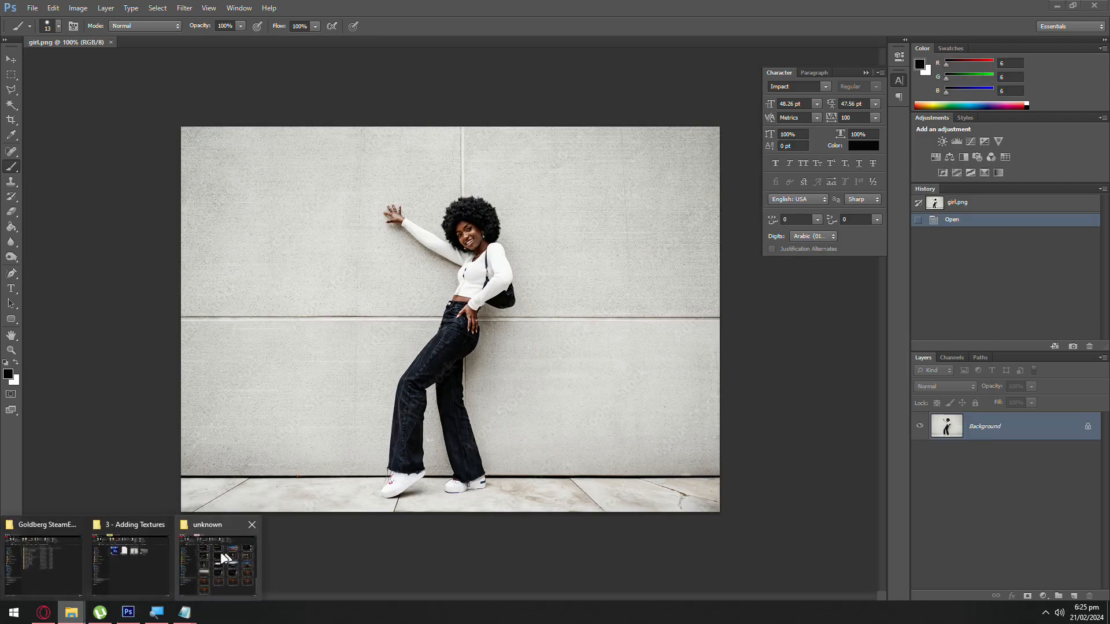
{"action": "left_click", "coordinate": [145, 558]}
{"action": "left_click", "coordinate": [773, 297]}
{"action": "left_click_drag", "start_coordinate": [773, 297], "coordinate": [260, 205]}
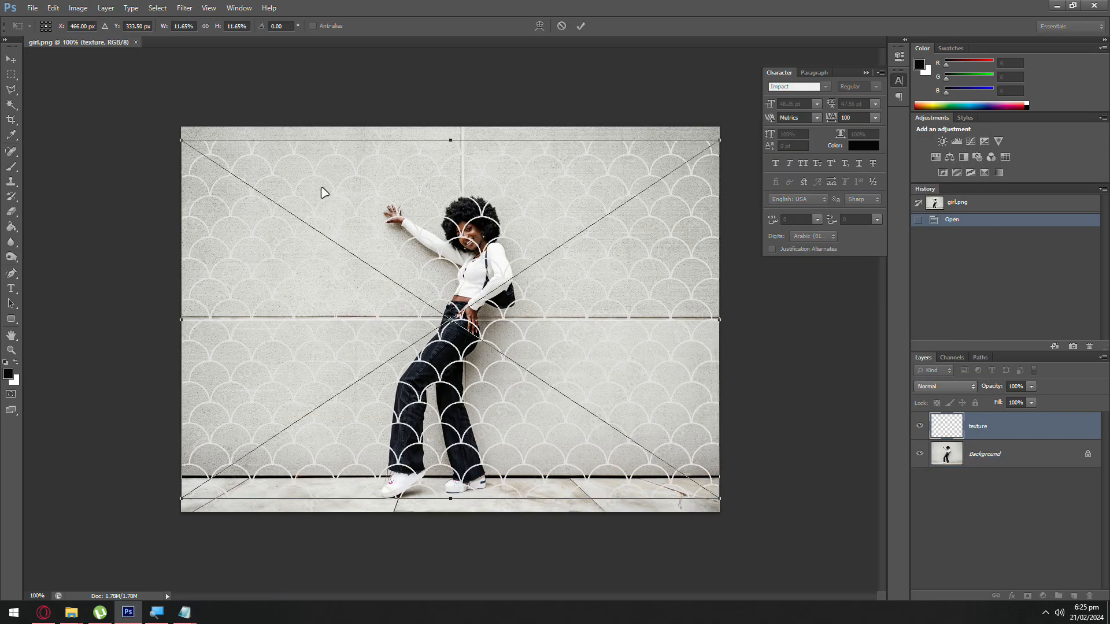
{"action": "left_click_drag", "start_coordinate": [323, 192], "coordinate": [323, 179]}
Step: Switch to the Adding textures notes in Notepad and read the instruction about placing the texture on the wall
{"action": "mouse_move", "coordinate": [185, 612]}
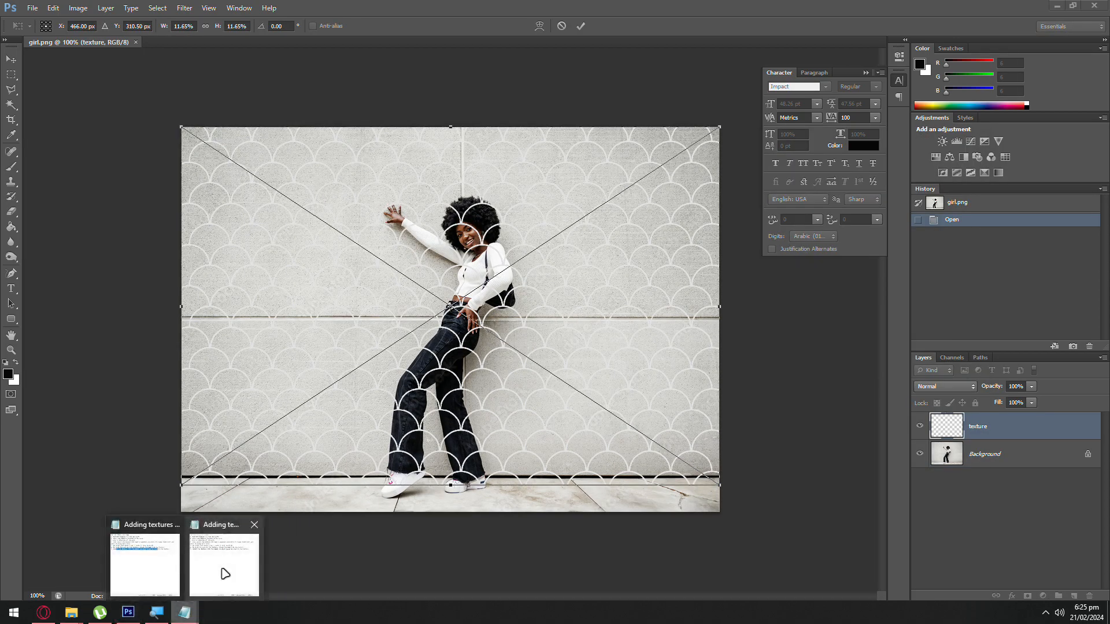
{"action": "mouse_move", "coordinate": [177, 569]}
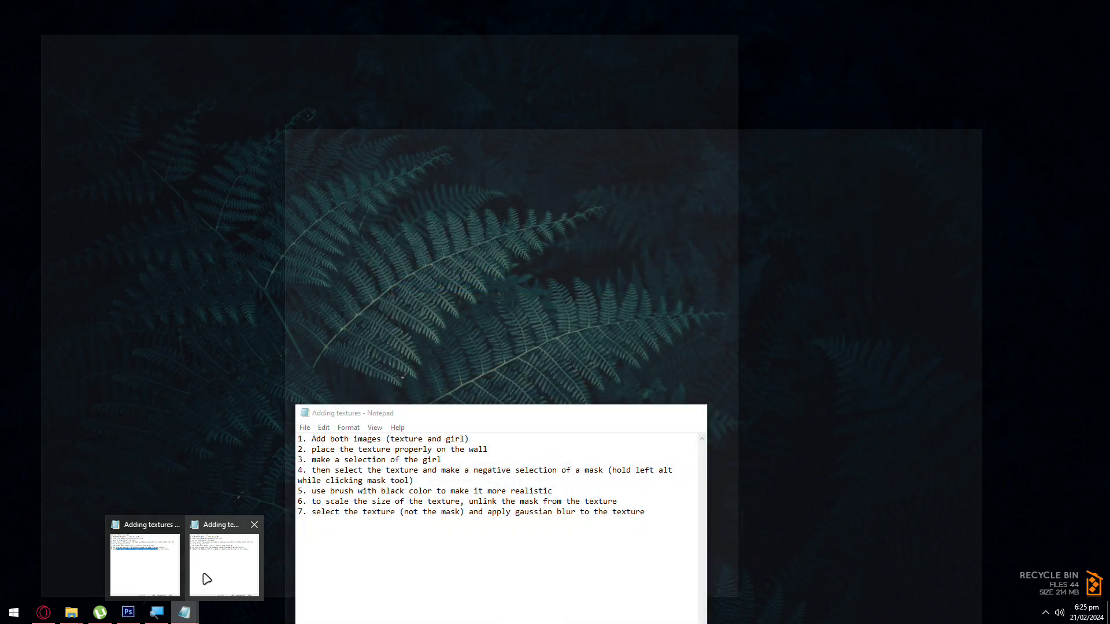
{"action": "left_click", "coordinate": [167, 572]}
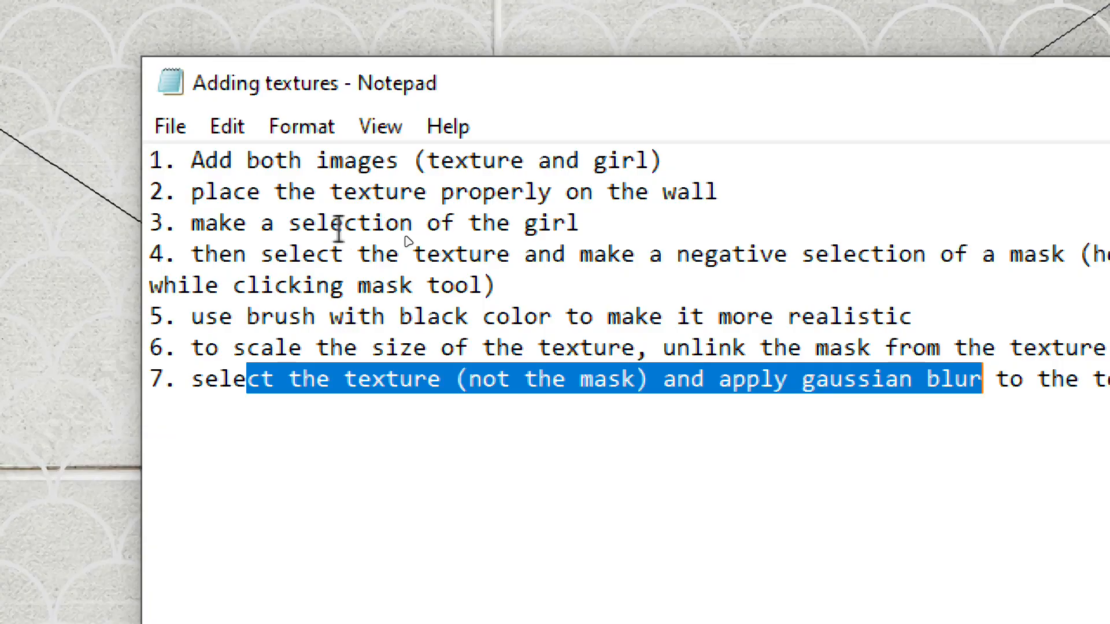
{"action": "left_click_drag", "start_coordinate": [344, 220], "coordinate": [523, 220]}
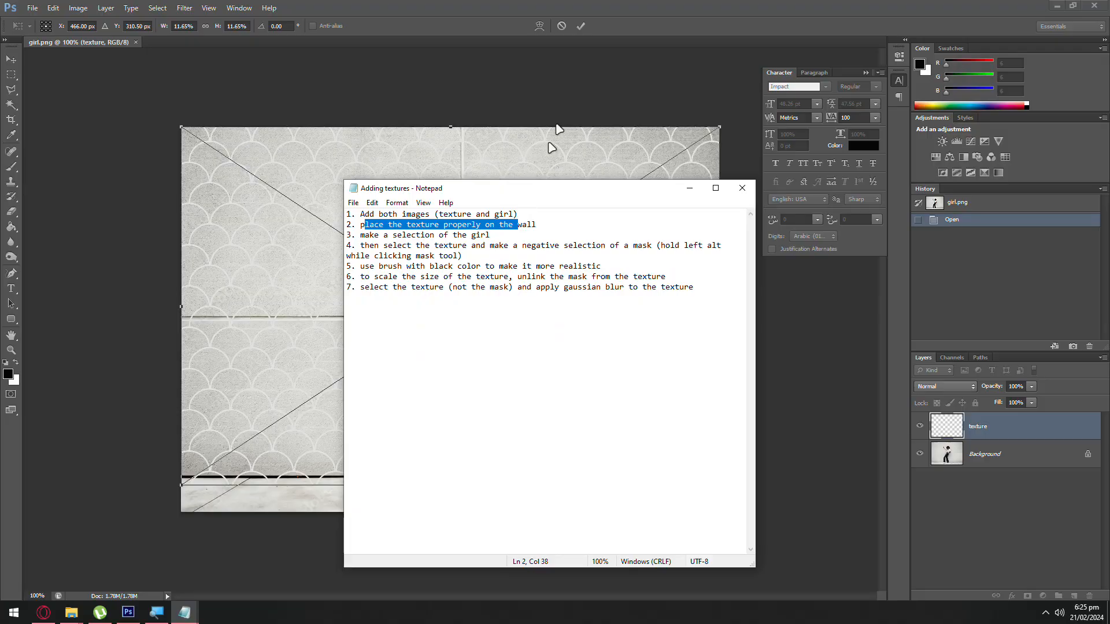
Step: Back in Photoshop, enlarge the placed texture to cover the whole wall down to the floor line and commit the placement
{"action": "left_click", "coordinate": [583, 10]}
{"action": "left_click_drag", "start_coordinate": [181, 133], "coordinate": [30, 34]}
{"action": "left_click_drag", "start_coordinate": [715, 494], "coordinate": [877, 589]}
{"action": "left_click_drag", "start_coordinate": [511, 284], "coordinate": [514, 259]}
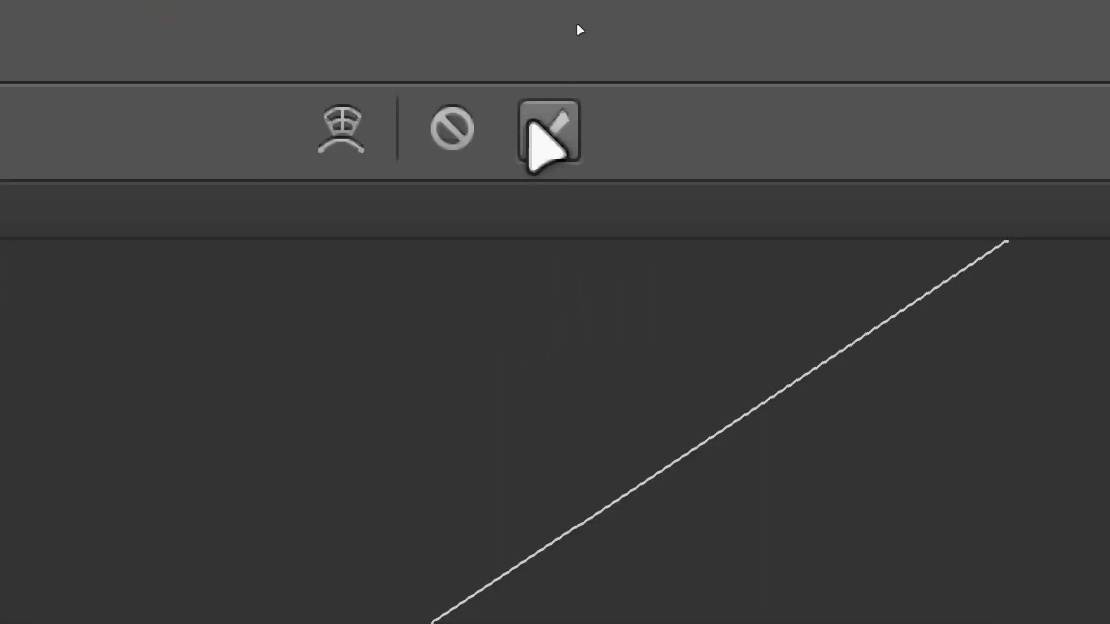
{"action": "left_click", "coordinate": [533, 137]}
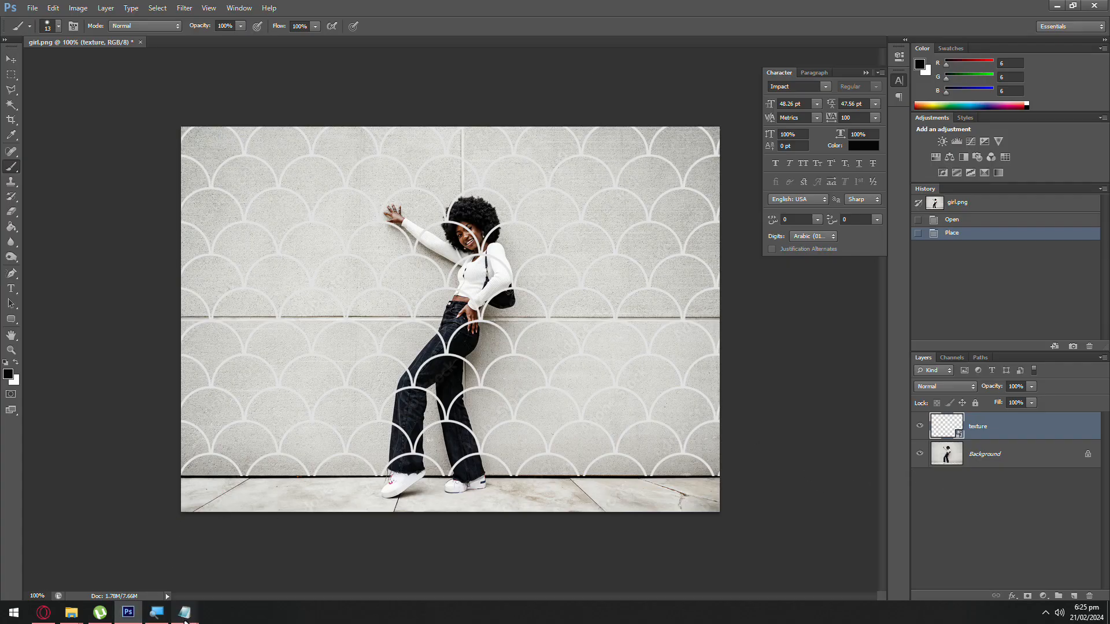
Step: Read the instruction in the Notepad notes about making a selection of the girl
{"action": "left_click", "coordinate": [184, 612]}
{"action": "left_click", "coordinate": [230, 564]}
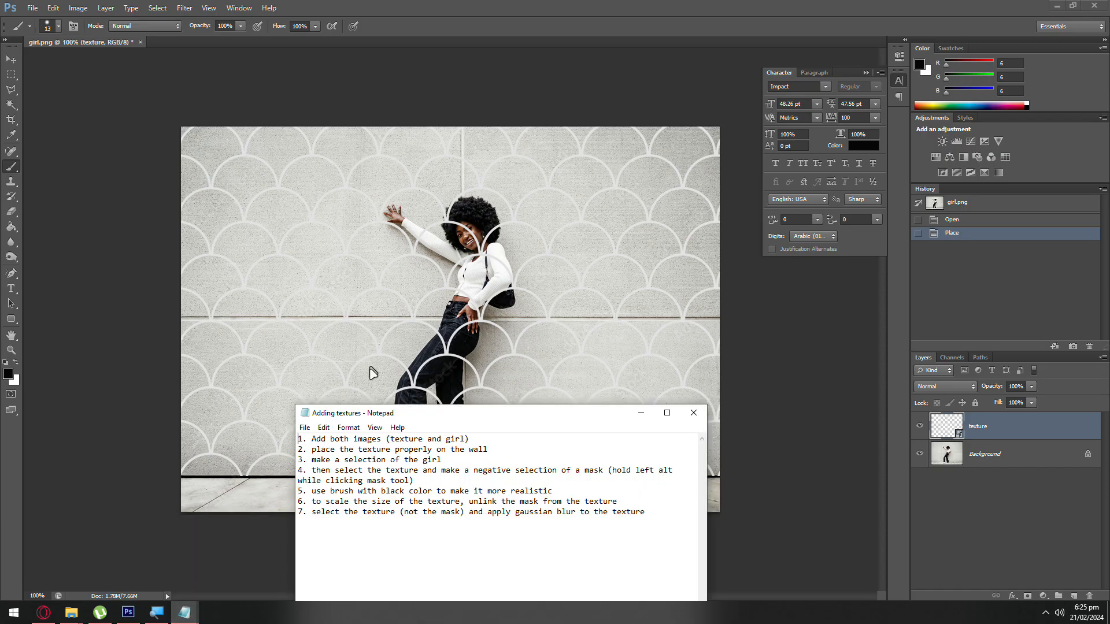
{"action": "left_click", "coordinate": [667, 413]}
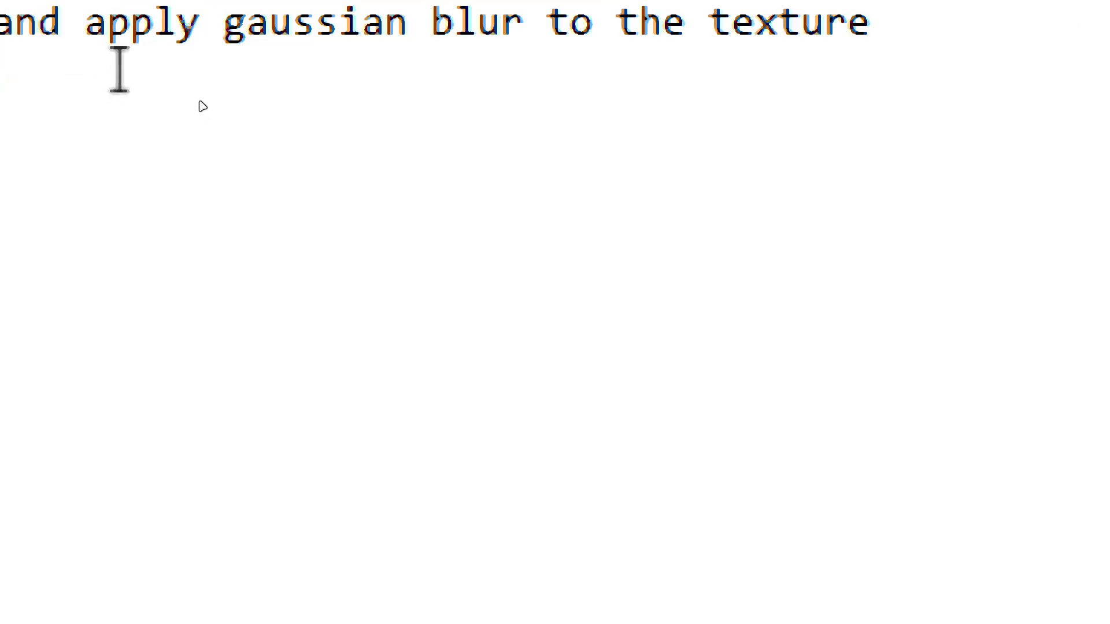
{"action": "left_click_drag", "start_coordinate": [92, 255], "coordinate": [803, 255]}
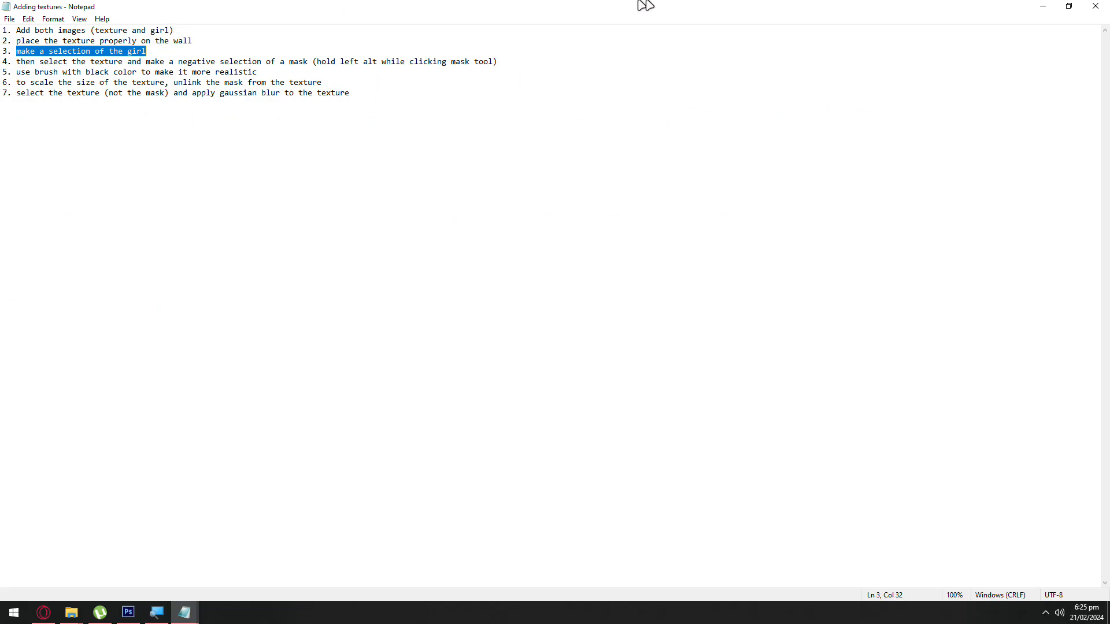
{"action": "scroll", "coordinate": [899, 156], "scroll_direction": "up", "scroll_amount": 20}
{"action": "left_click", "coordinate": [1043, 6]}
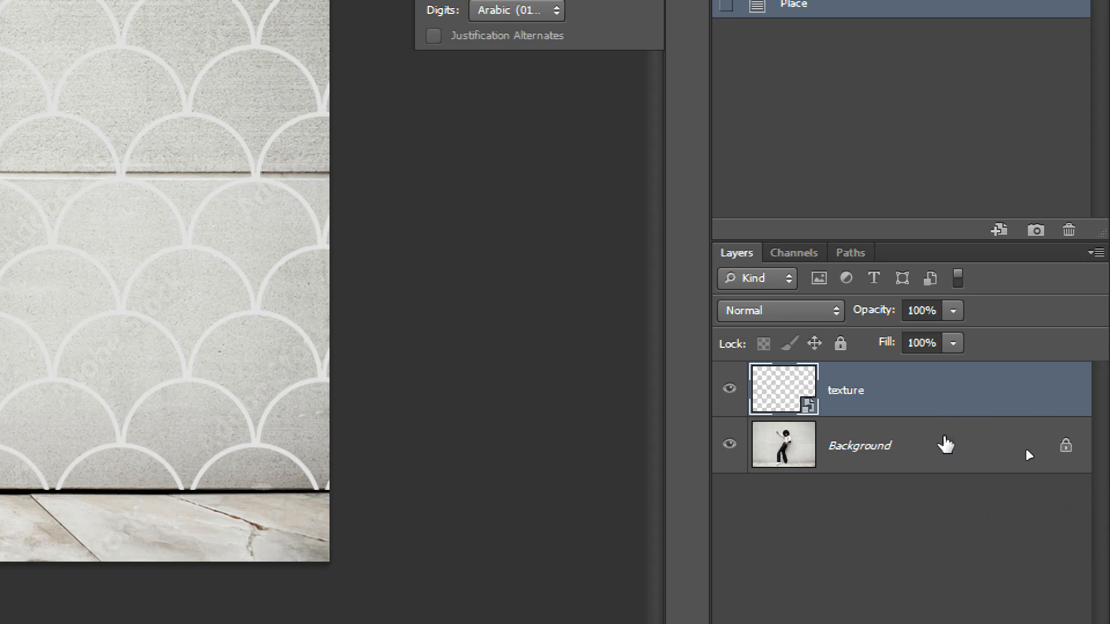
Step: Replace the locked Background layer with a duplicate of it and hide the texture layer
{"action": "left_click", "coordinate": [960, 461]}
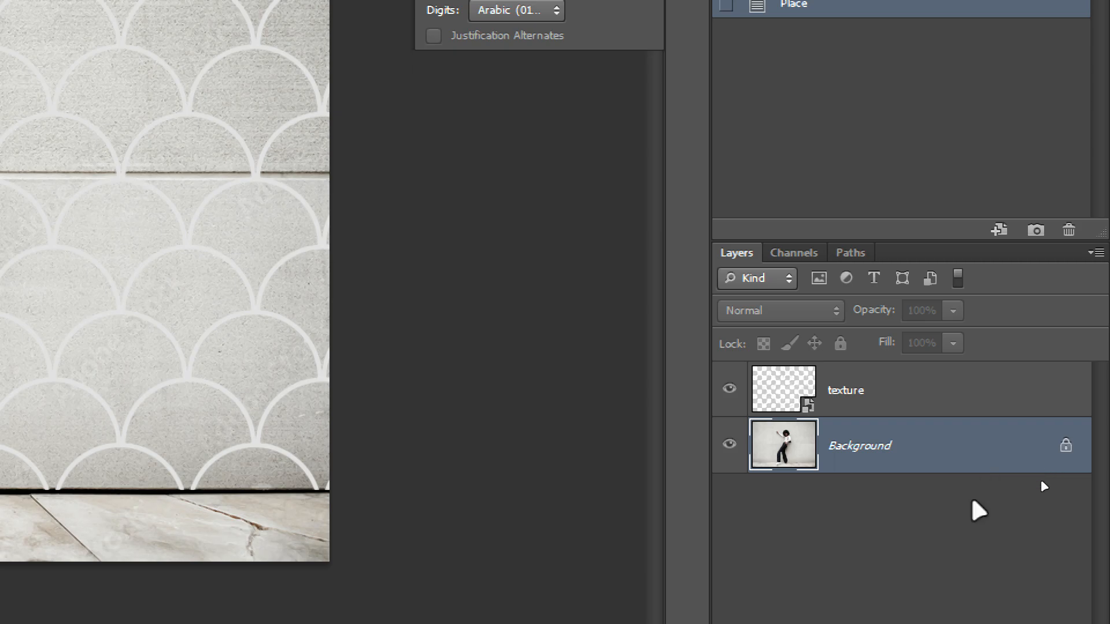
{"action": "key", "text": "ctrl+j"}
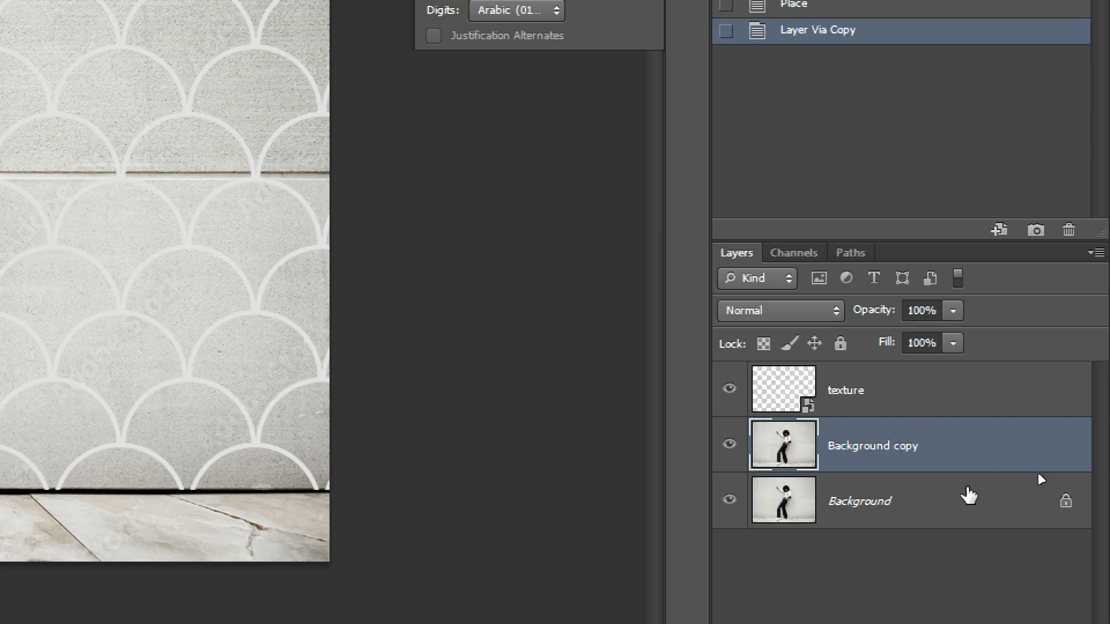
{"action": "left_click", "coordinate": [947, 508]}
{"action": "key", "text": "Delete"}
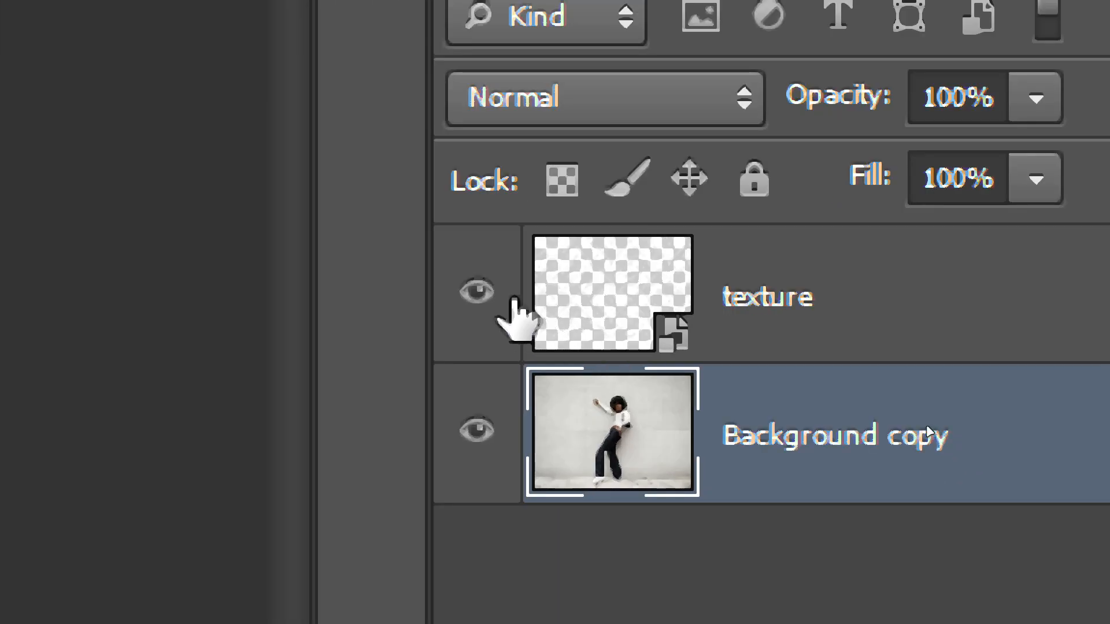
{"action": "left_click", "coordinate": [479, 294]}
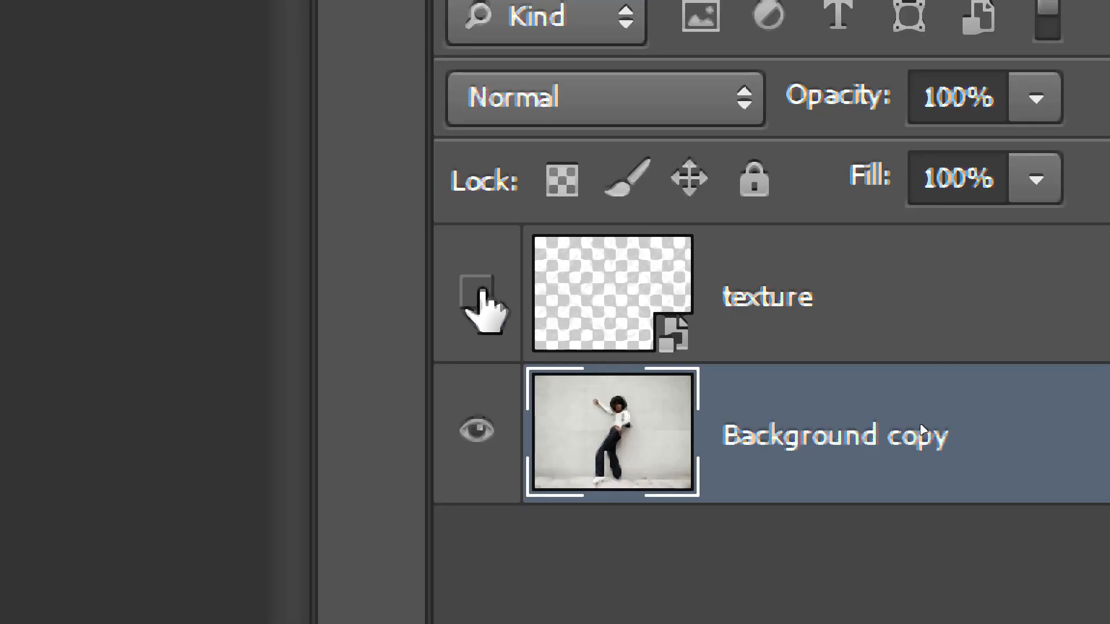
{"action": "key", "text": "alt"}
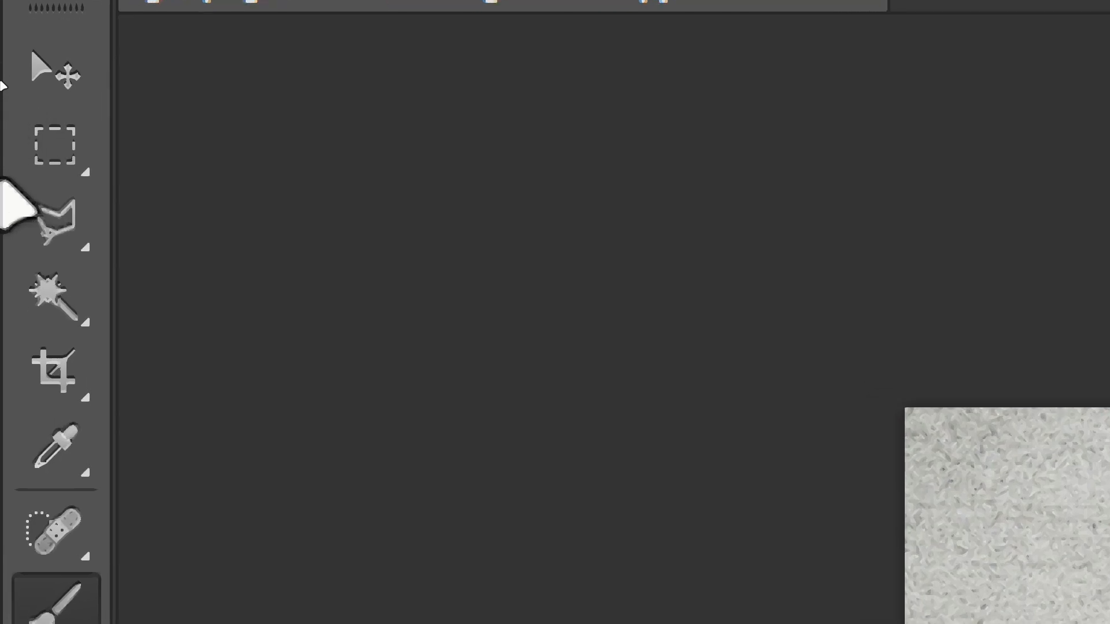
Step: Look through the lasso and magic wand tool variants and activate the Polygonal Lasso Tool
{"action": "left_click", "coordinate": [52, 217]}
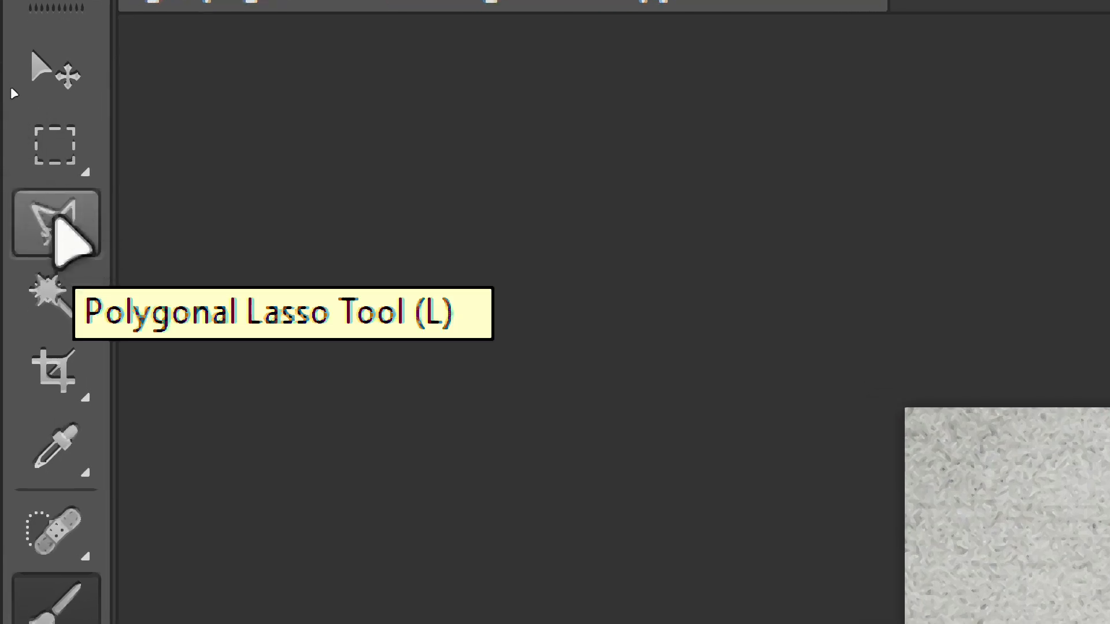
{"action": "left_click", "coordinate": [56, 221]}
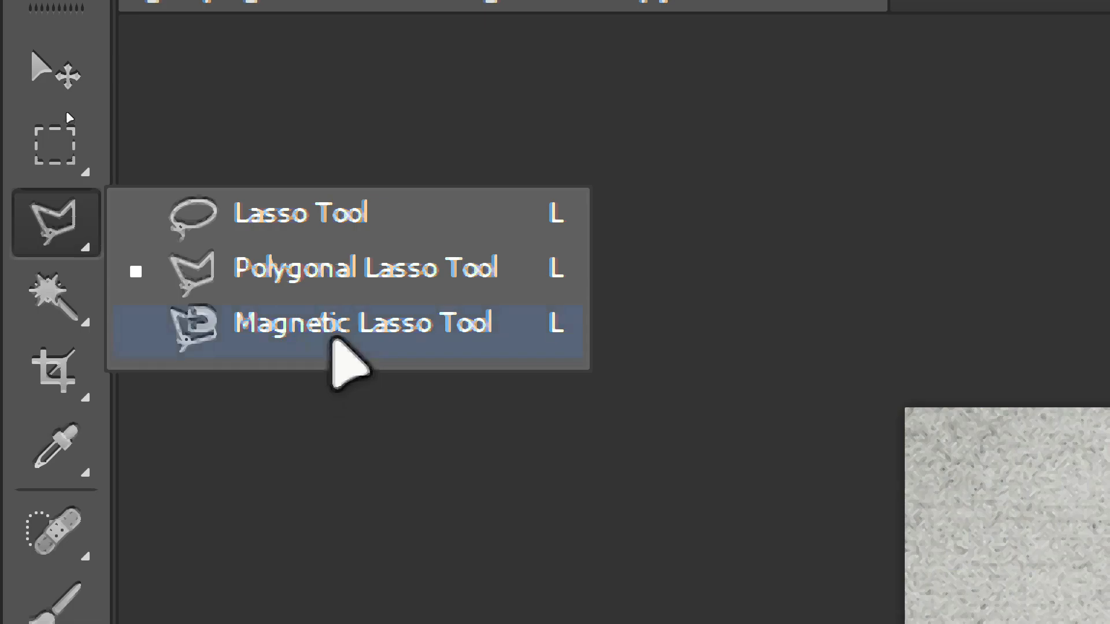
{"action": "left_click", "coordinate": [44, 291]}
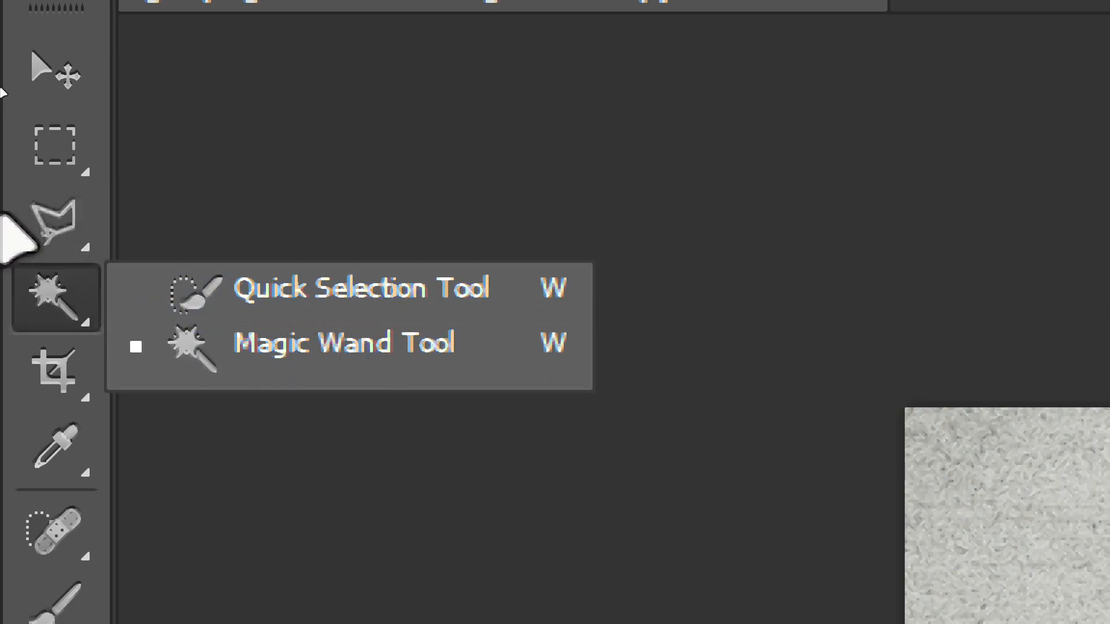
{"action": "left_click", "coordinate": [46, 222]}
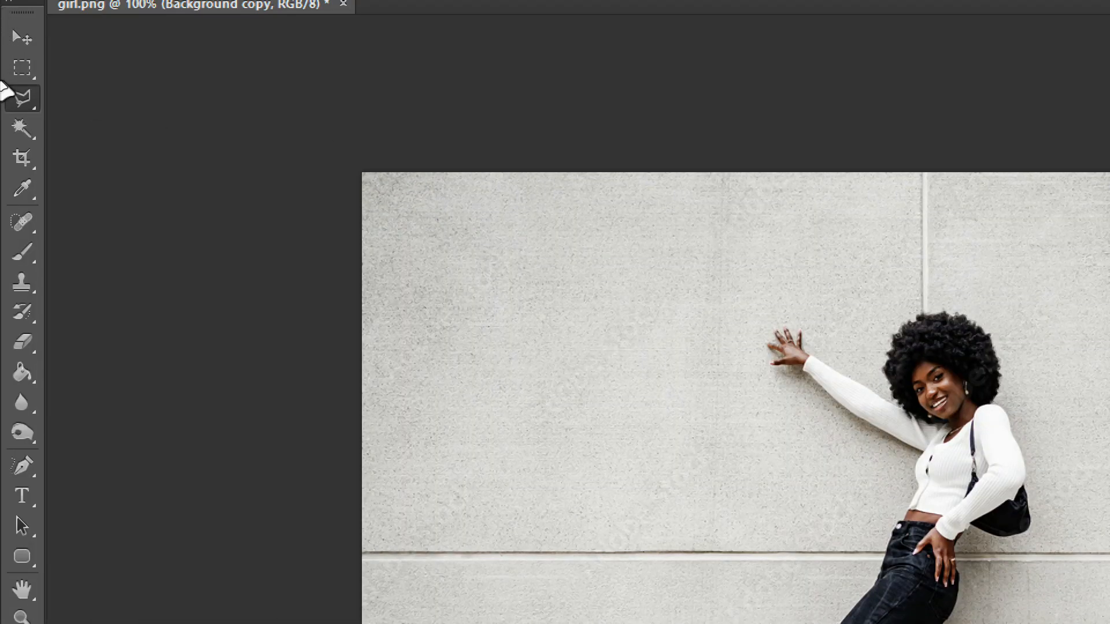
{"action": "right_click", "coordinate": [23, 98]}
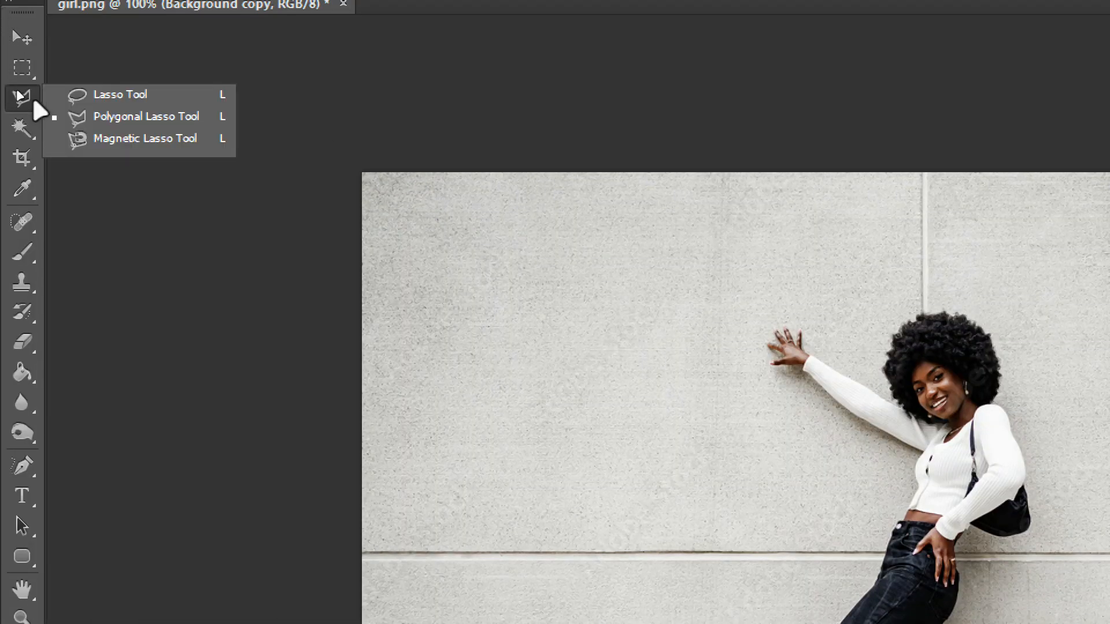
{"action": "left_click", "coordinate": [119, 113]}
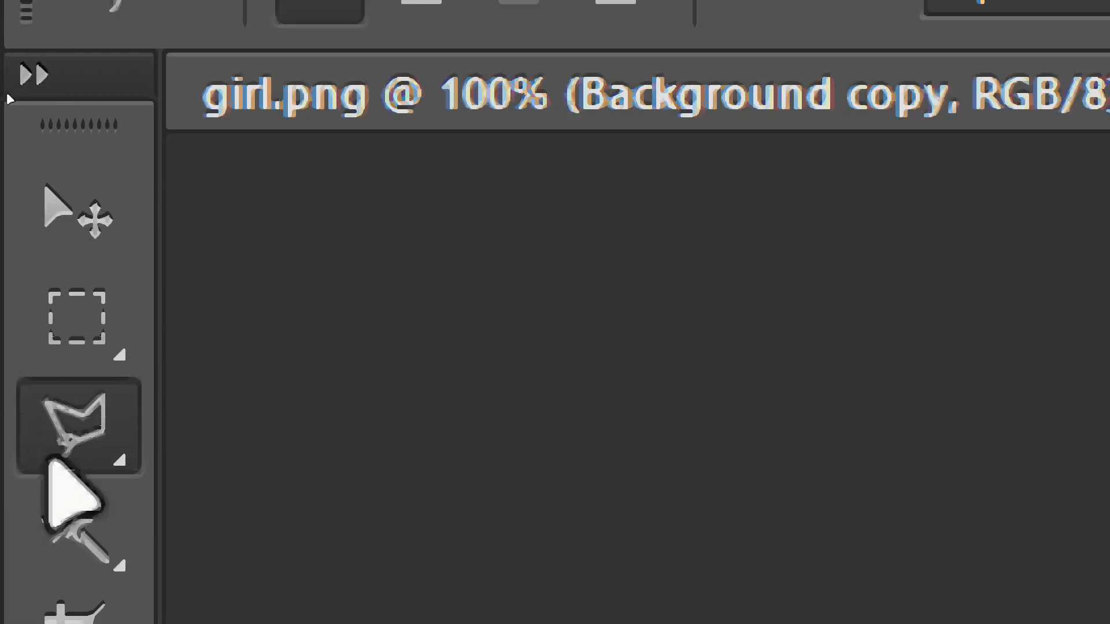
{"action": "right_click", "coordinate": [116, 433]}
{"action": "left_click", "coordinate": [474, 490]}
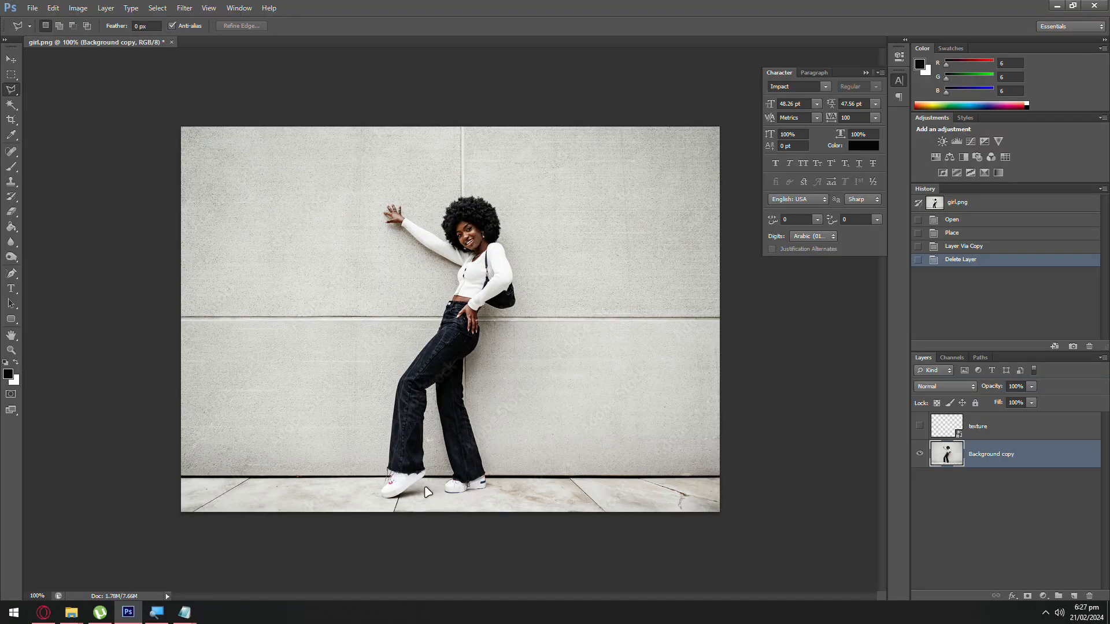
Step: Trace a Polygonal Lasso outline around the girl's front shoe and up the front of her jeans to the waistband
{"action": "scroll", "coordinate": [425, 492], "scroll_direction": "up", "scroll_amount": 10}
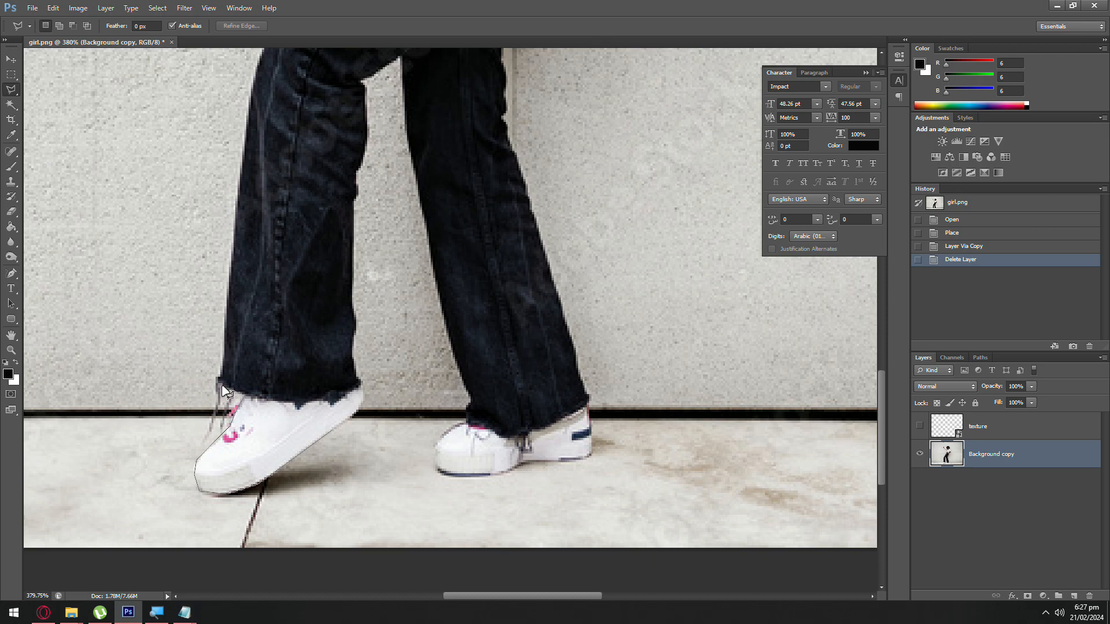
{"action": "scroll", "coordinate": [234, 295], "scroll_direction": "up", "scroll_amount": 2}
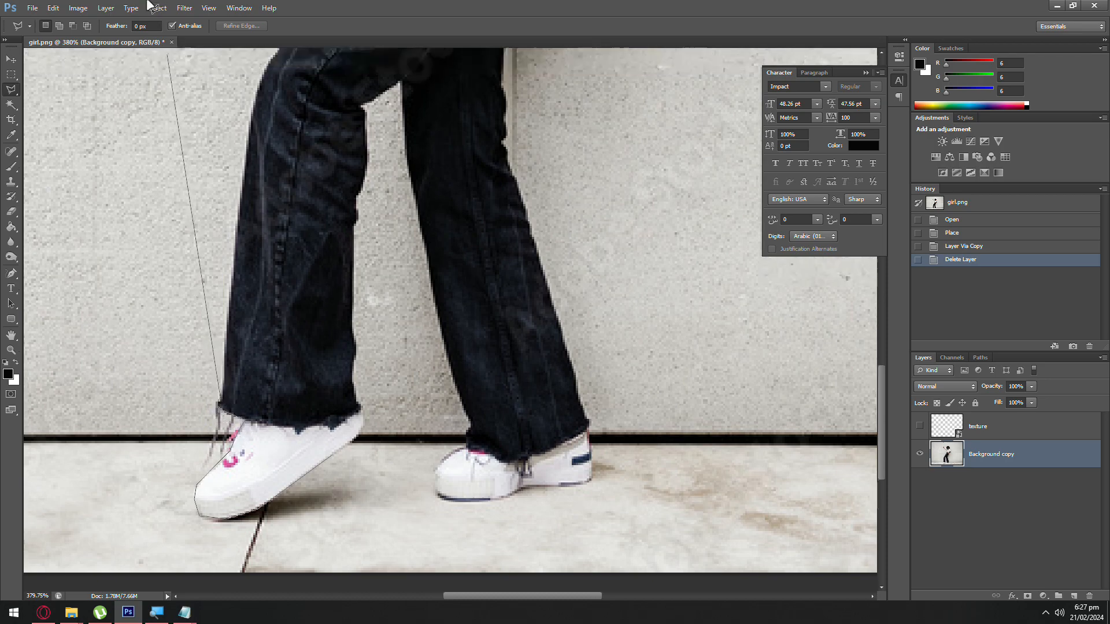
{"action": "scroll", "coordinate": [248, 173], "scroll_direction": "up", "scroll_amount": 3}
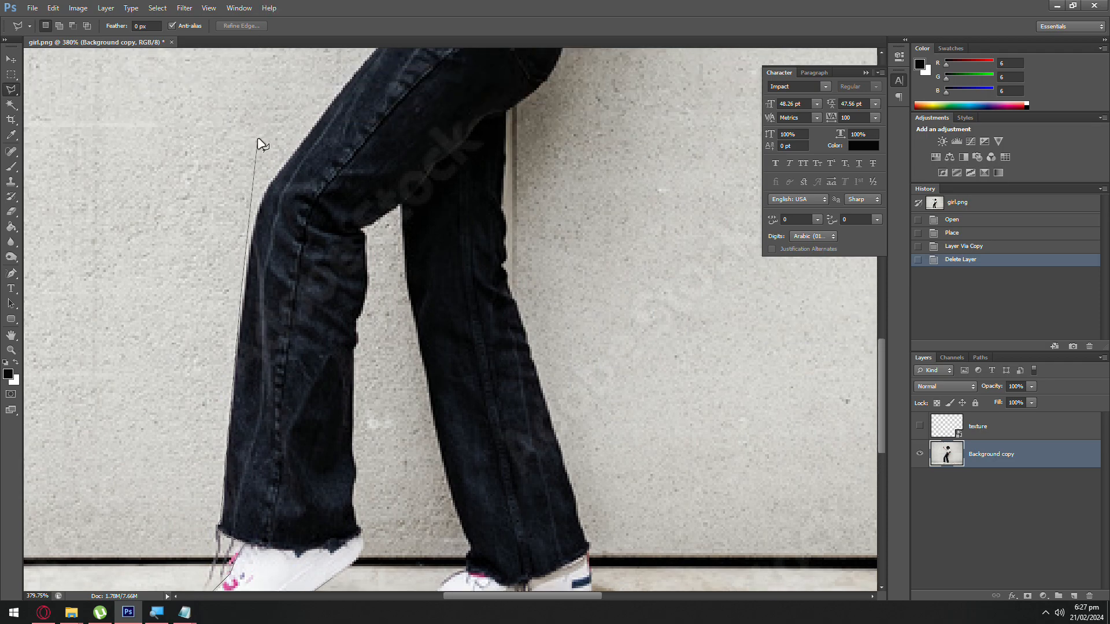
{"action": "left_click", "coordinate": [256, 205]}
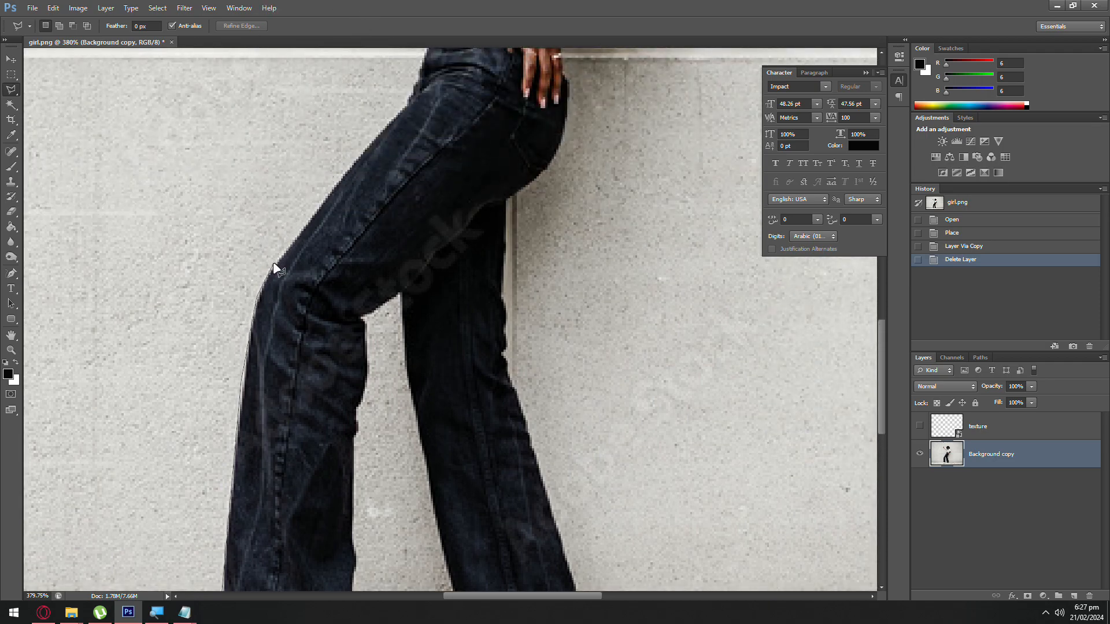
{"action": "scroll", "coordinate": [396, 130], "scroll_direction": "up", "scroll_amount": 2}
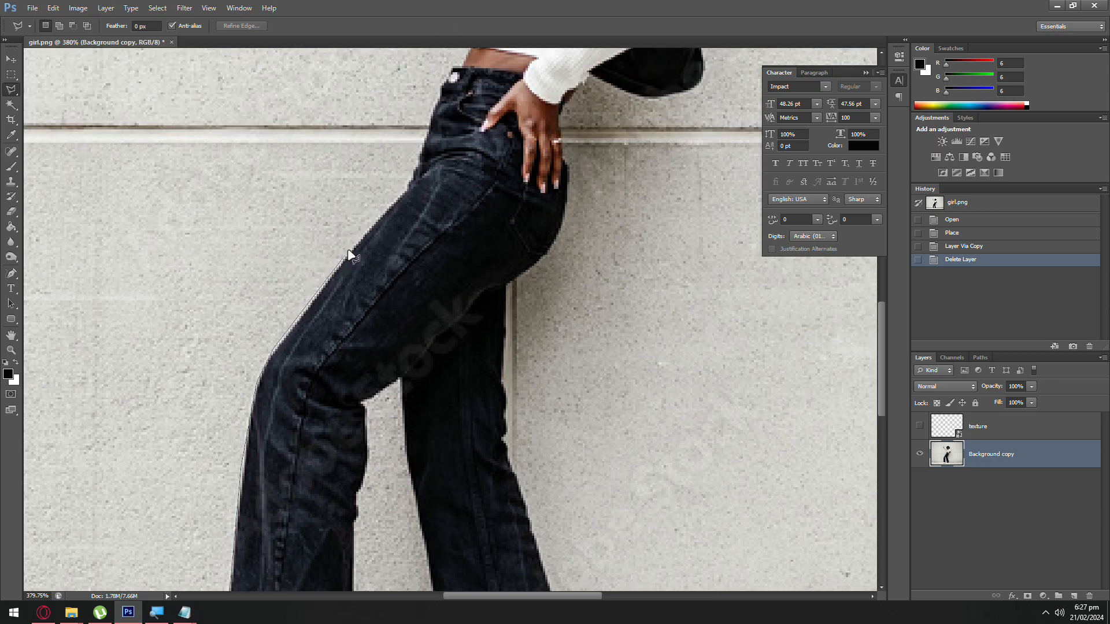
{"action": "scroll", "coordinate": [465, 178], "scroll_direction": "up", "scroll_amount": 2}
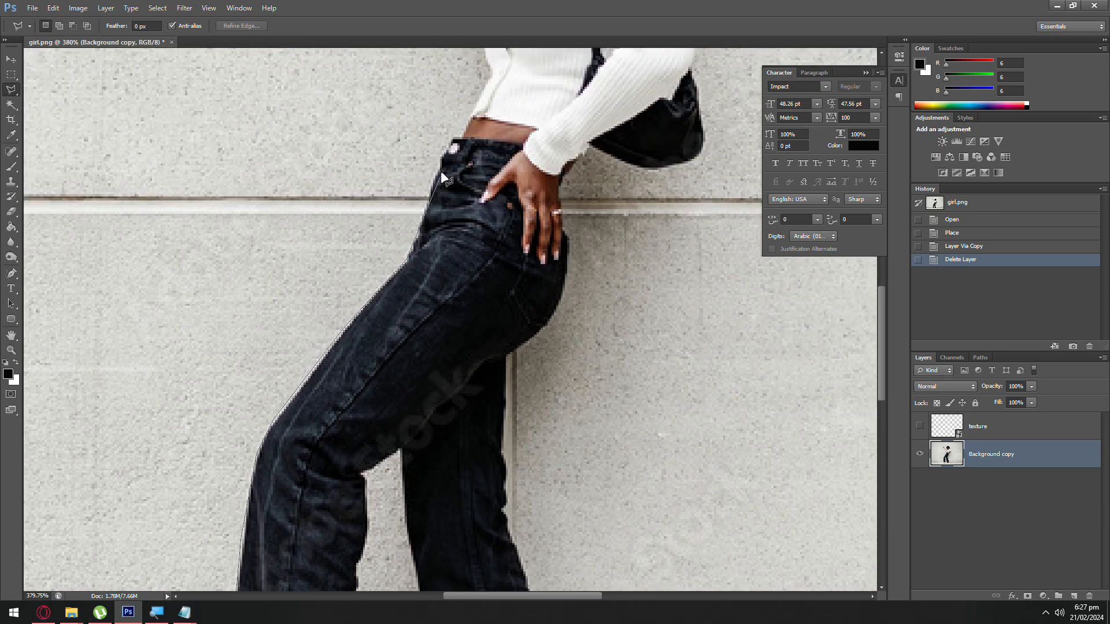
{"action": "scroll", "coordinate": [452, 126], "scroll_direction": "up", "scroll_amount": 3}
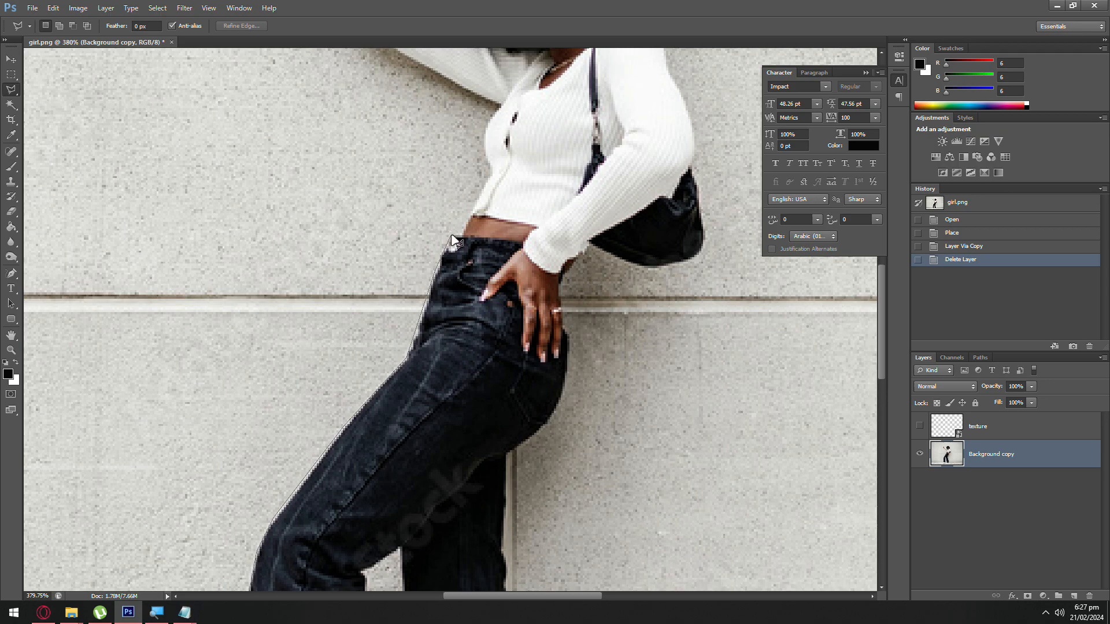
{"action": "scroll", "coordinate": [468, 222], "scroll_direction": "up", "scroll_amount": 3}
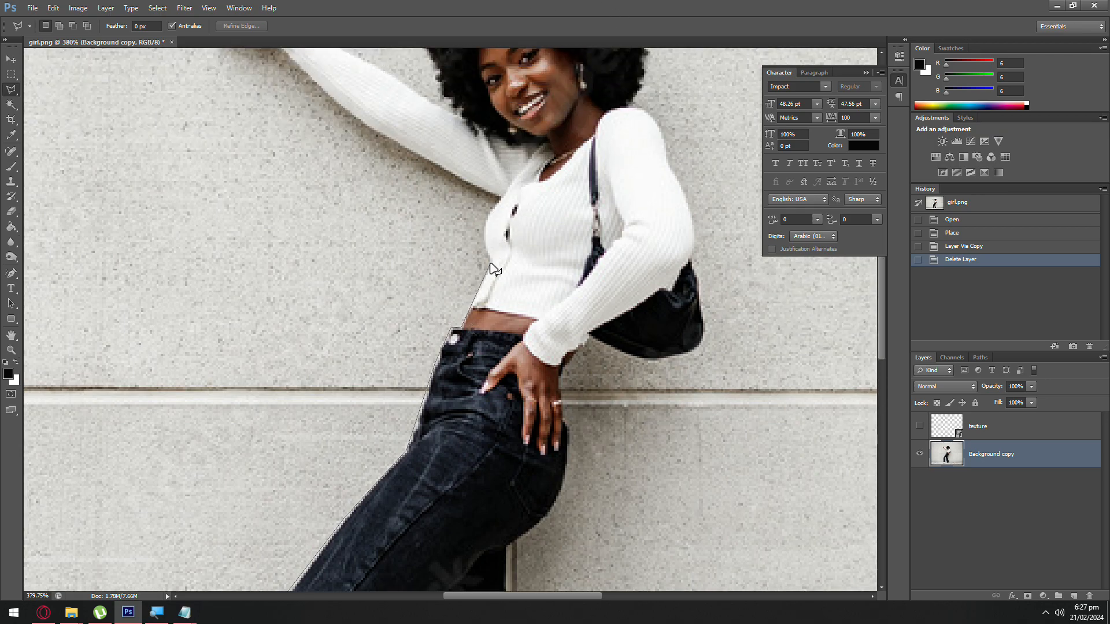
Step: Continue the Polygonal Lasso outline up the front of the girl's sweater and along the underside of her outstretched arm
{"action": "left_click", "coordinate": [490, 265]}
{"action": "left_click", "coordinate": [497, 198]}
{"action": "scroll", "coordinate": [266, 232], "scroll_direction": "up", "scroll_amount": 3}
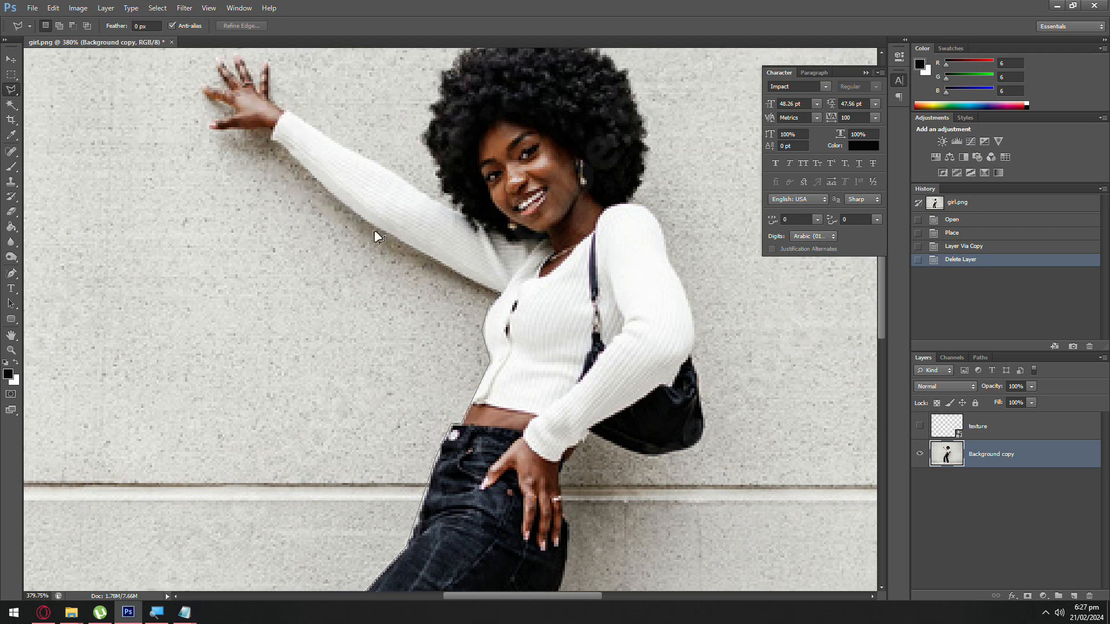
{"action": "scroll", "coordinate": [333, 234], "scroll_direction": "up", "scroll_amount": 2}
{"action": "scroll", "coordinate": [332, 234], "scroll_direction": "left", "scroll_amount": 1}
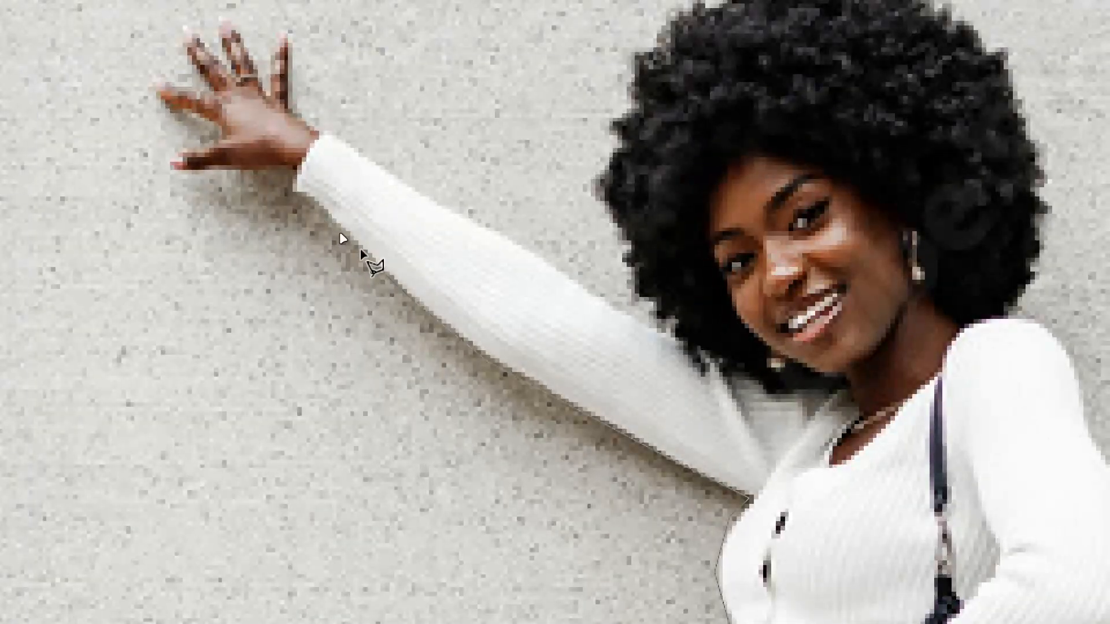
{"action": "left_click", "coordinate": [358, 248]}
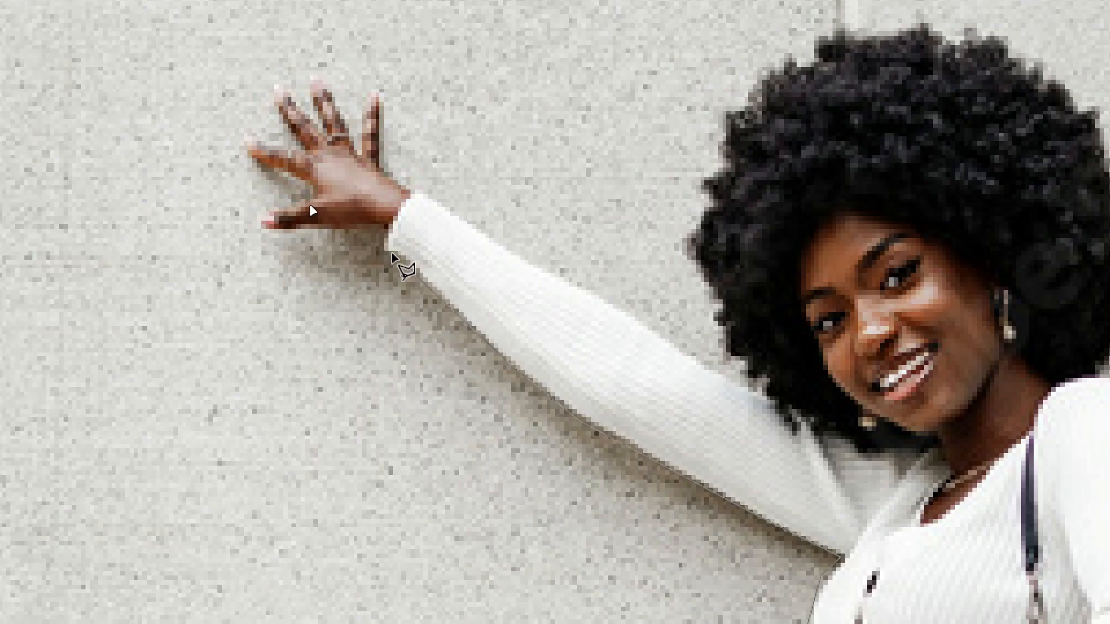
Step: Trace the Polygonal Lasso outline around the girl's wrist and thumb on the outstretched hand
{"action": "left_click", "coordinate": [378, 232]}
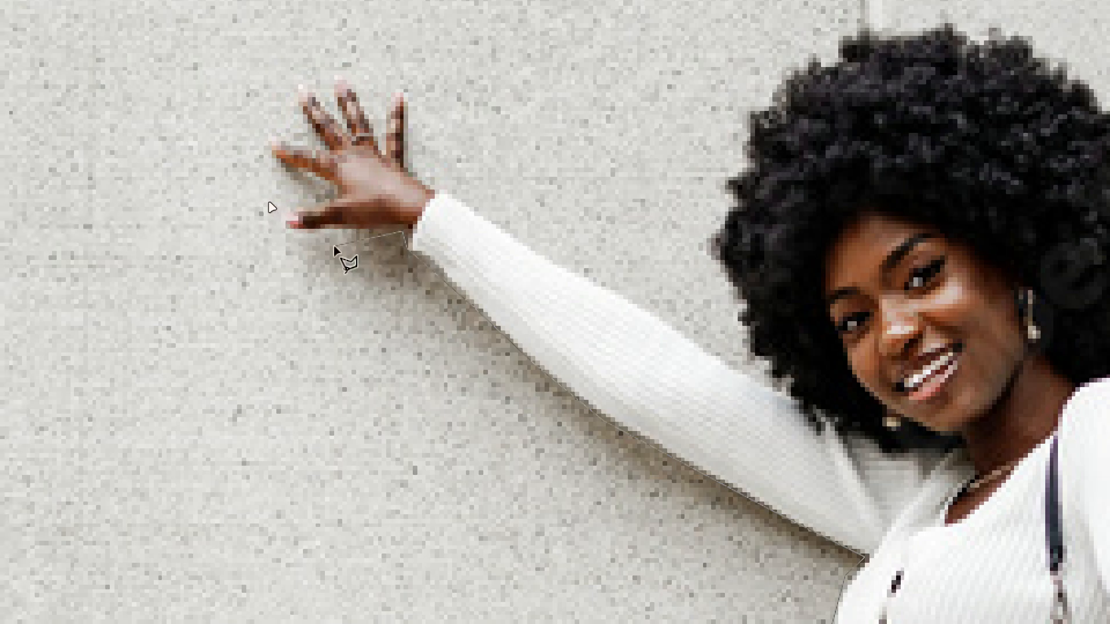
{"action": "left_click", "coordinate": [322, 232]}
{"action": "left_click", "coordinate": [283, 221]}
{"action": "left_click", "coordinate": [339, 195]}
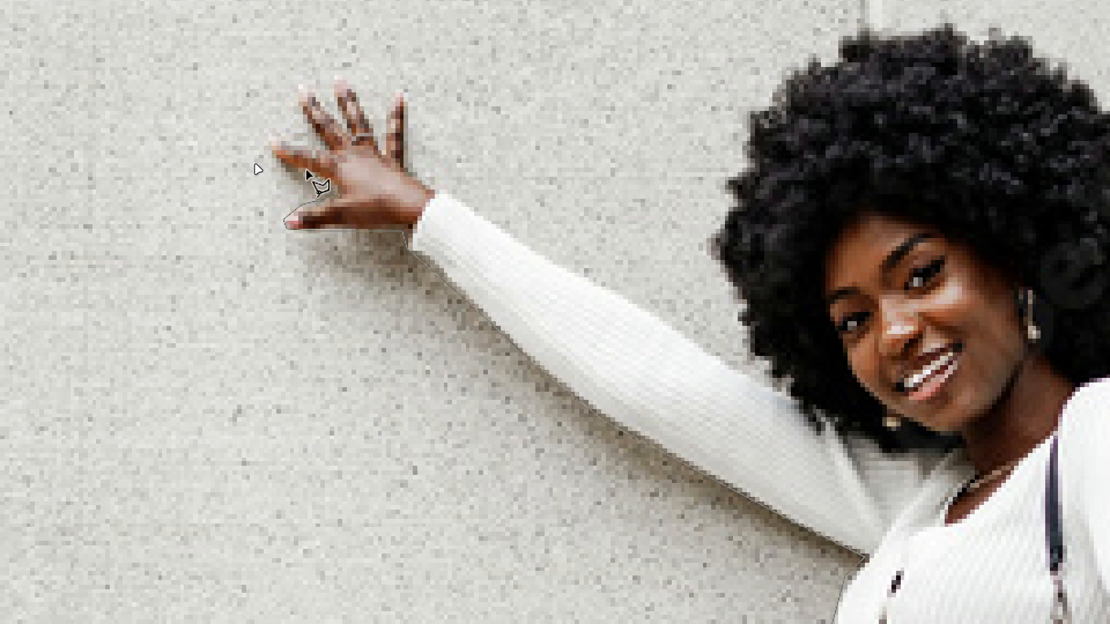
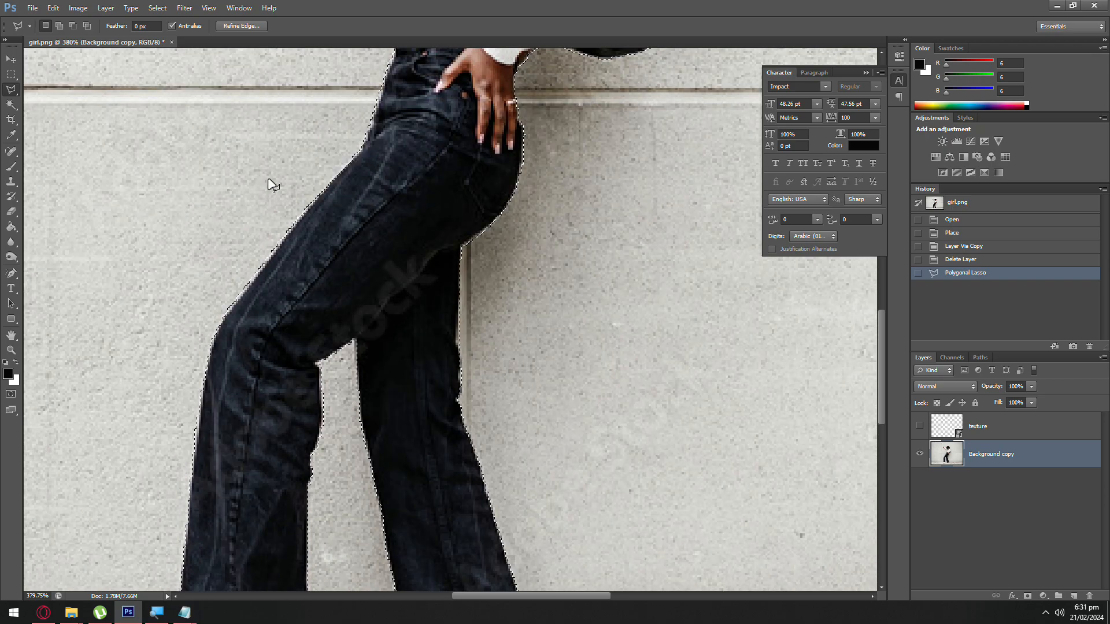
Step: Copy the selected girl from the Background copy layer onto a new layer
{"action": "scroll", "coordinate": [346, 155], "scroll_direction": "up", "scroll_amount": 3}
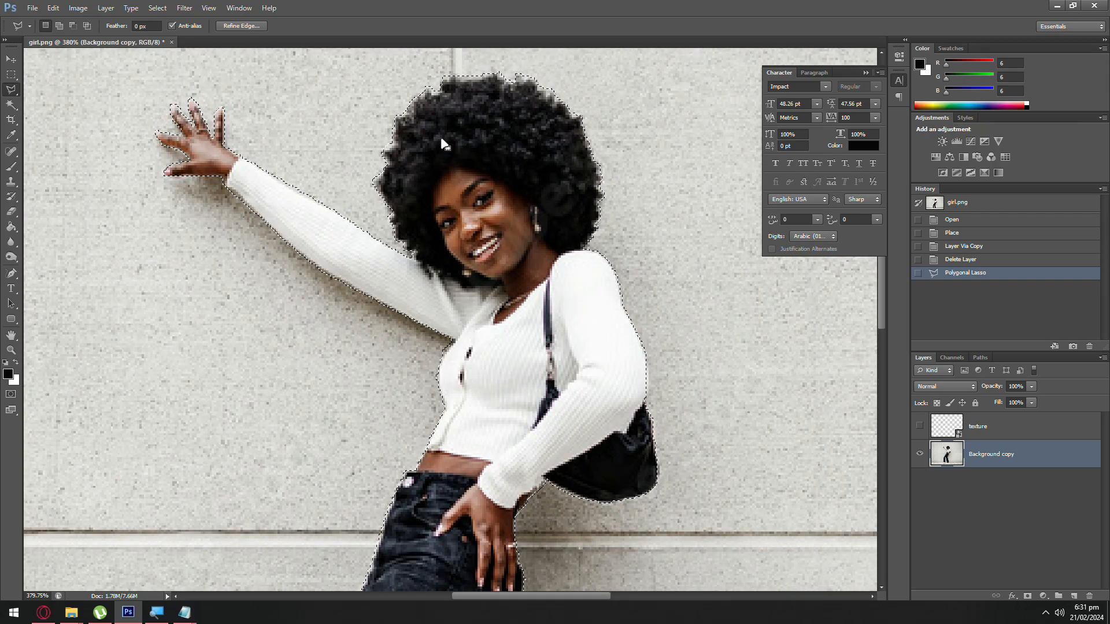
{"action": "scroll", "coordinate": [458, 184], "scroll_direction": "right", "scroll_amount": 1}
{"action": "scroll", "coordinate": [455, 386], "scroll_direction": "down", "scroll_amount": 7}
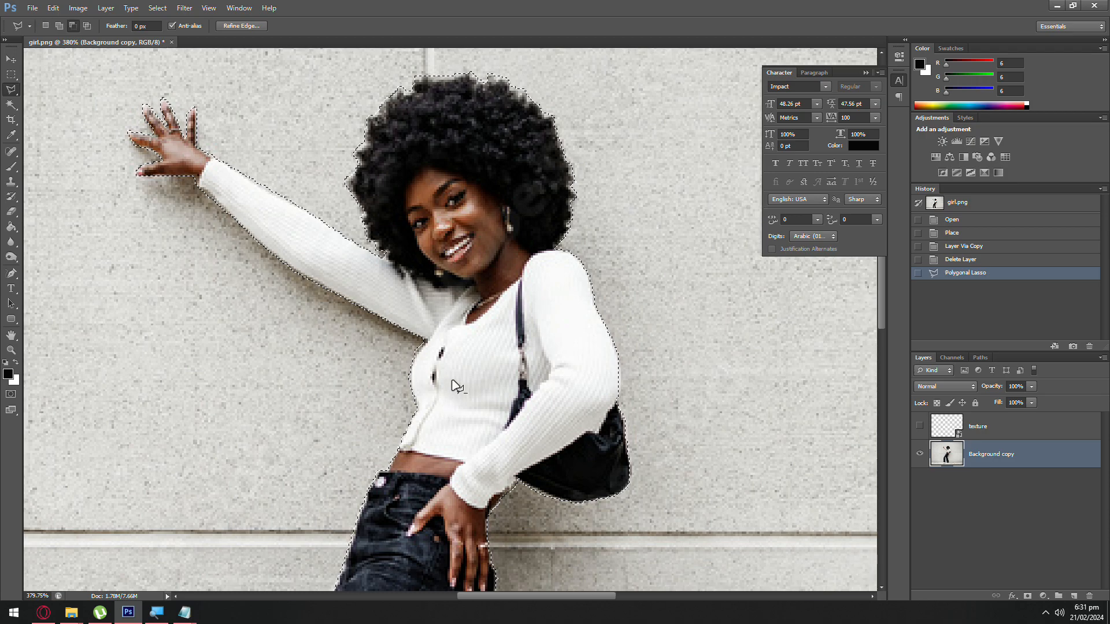
{"action": "scroll", "coordinate": [437, 405], "scroll_direction": "down", "scroll_amount": 2}
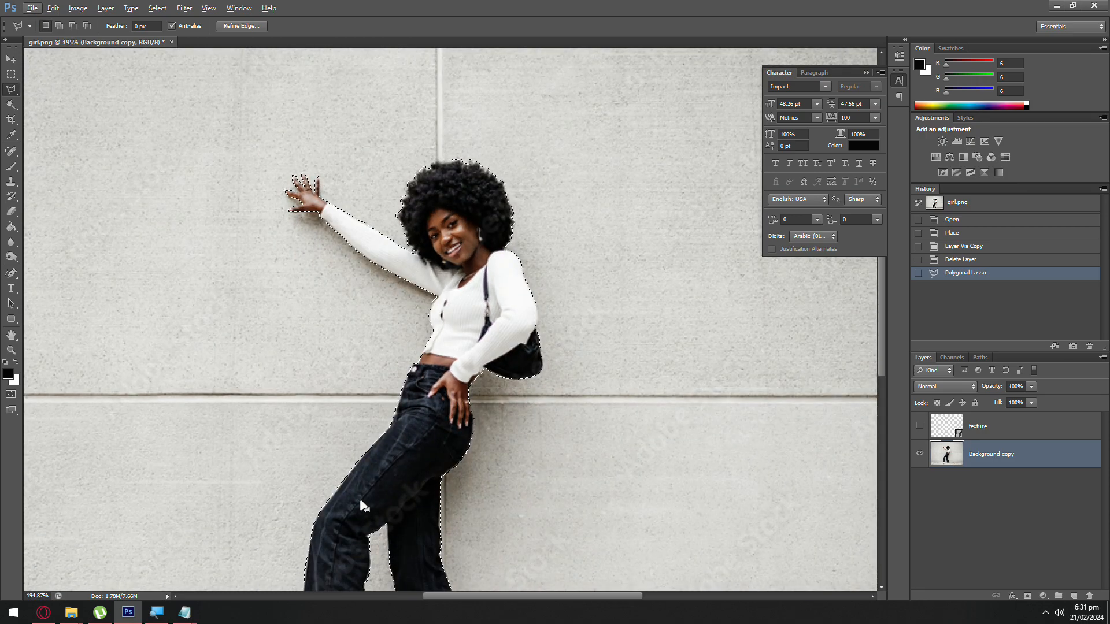
{"action": "key", "text": "ctrl+j"}
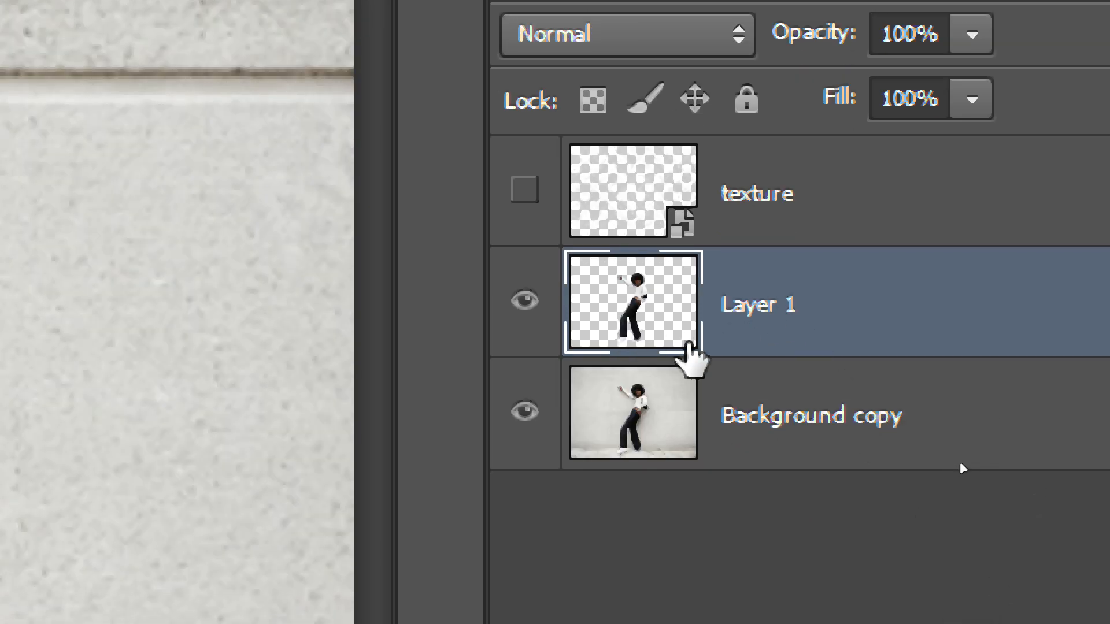
{"action": "left_click_drag", "start_coordinate": [686, 351], "coordinate": [615, 380]}
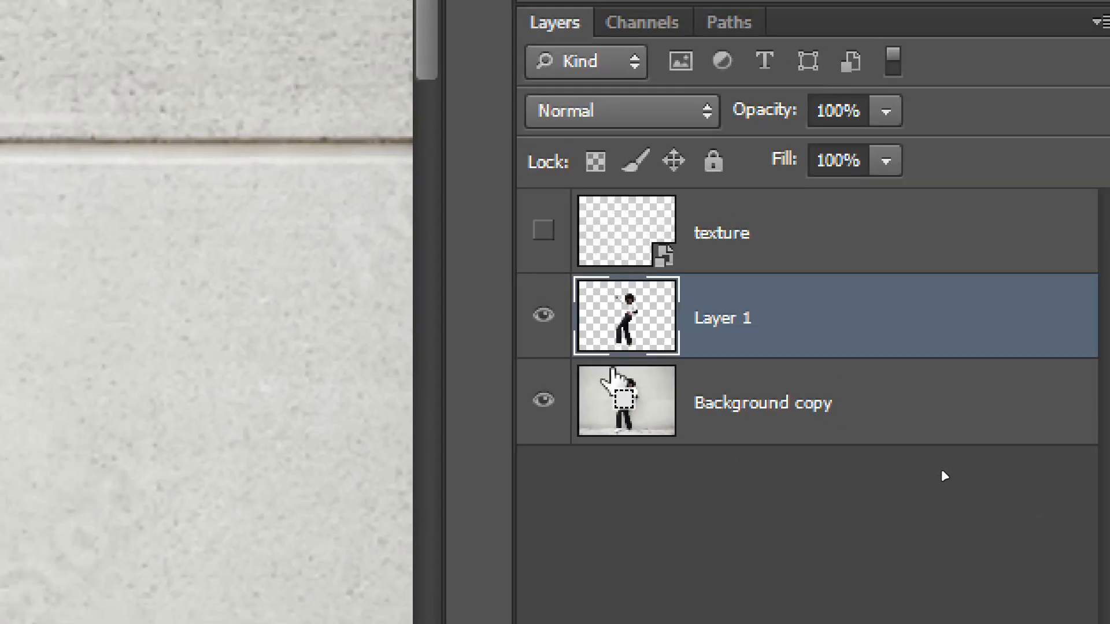
Step: Read the instruction in the Notepad notes about making a negative selection mask for the texture
{"action": "mouse_move", "coordinate": [176, 617]}
{"action": "left_click", "coordinate": [196, 558]}
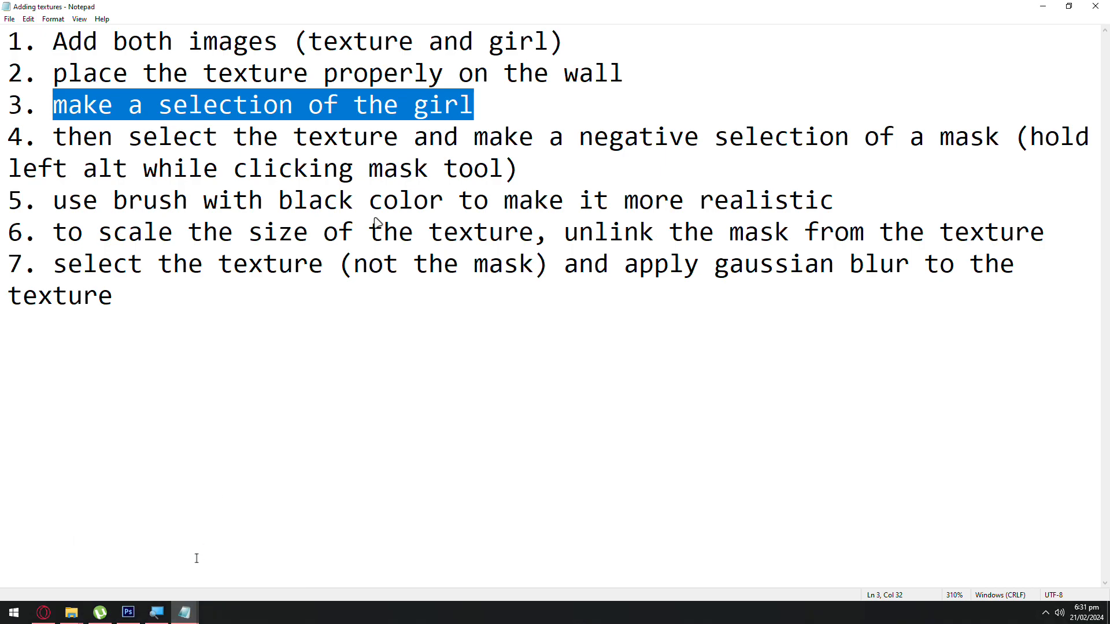
{"action": "left_click_drag", "start_coordinate": [68, 146], "coordinate": [491, 150]}
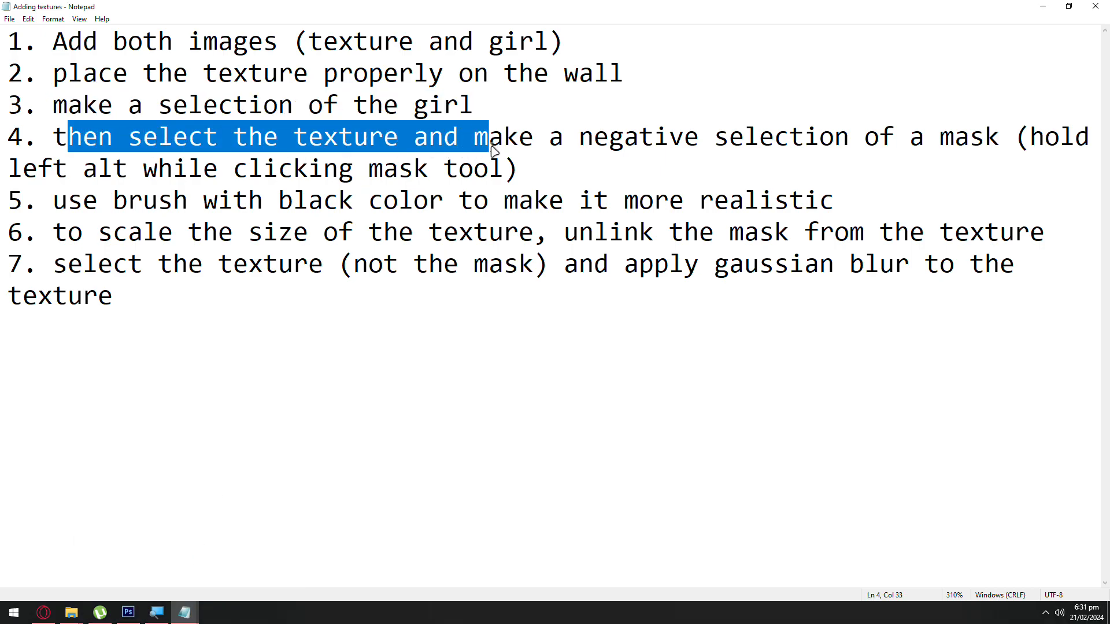
{"action": "left_click", "coordinate": [1043, 6]}
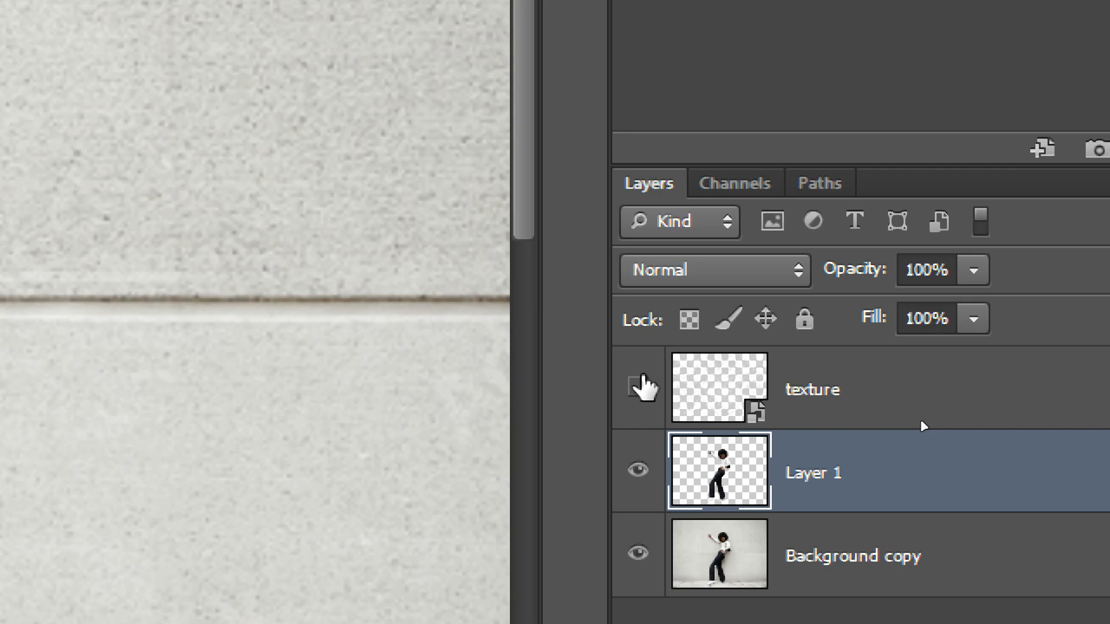
Step: Show the texture layer and place it between the girl cutout and the Background copy layer
{"action": "left_click", "coordinate": [638, 386]}
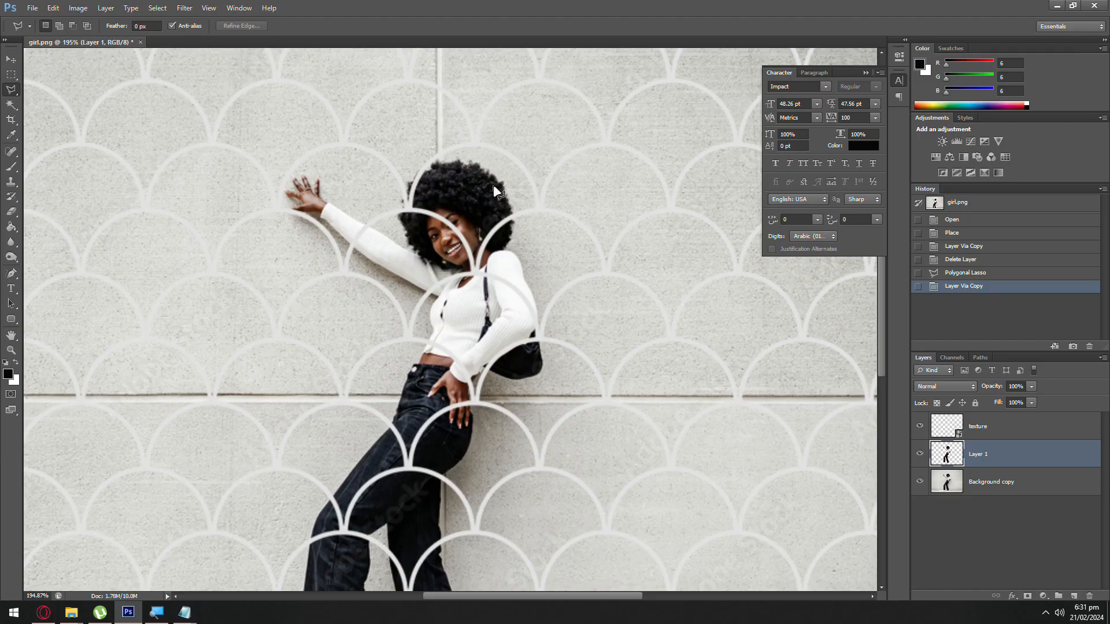
{"action": "left_click", "coordinate": [1047, 425]}
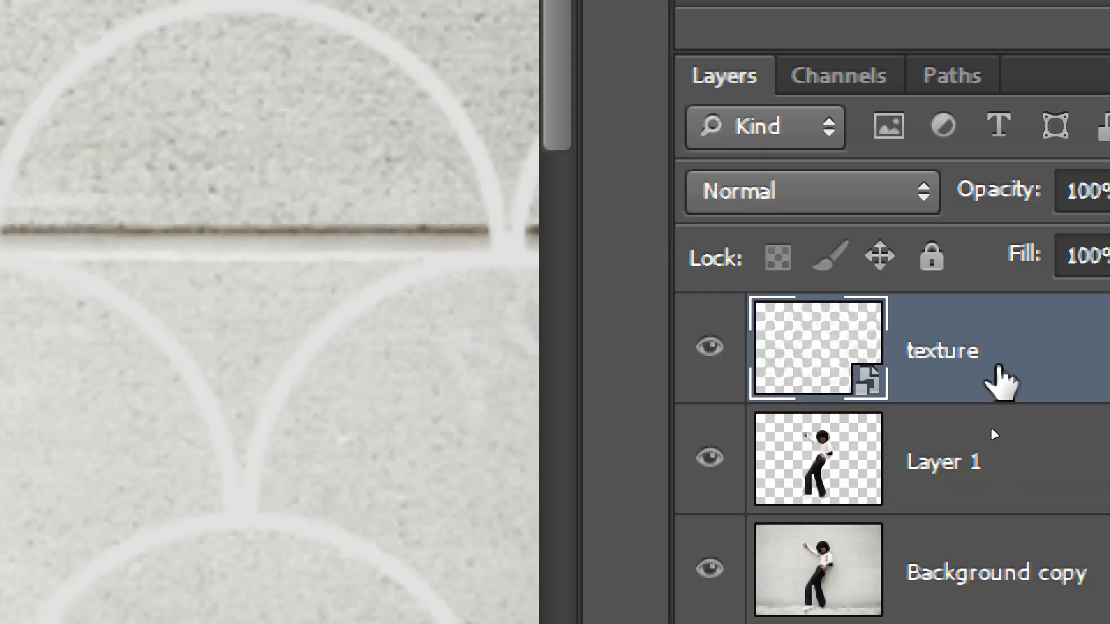
{"action": "left_click_drag", "start_coordinate": [992, 422], "coordinate": [1007, 484]}
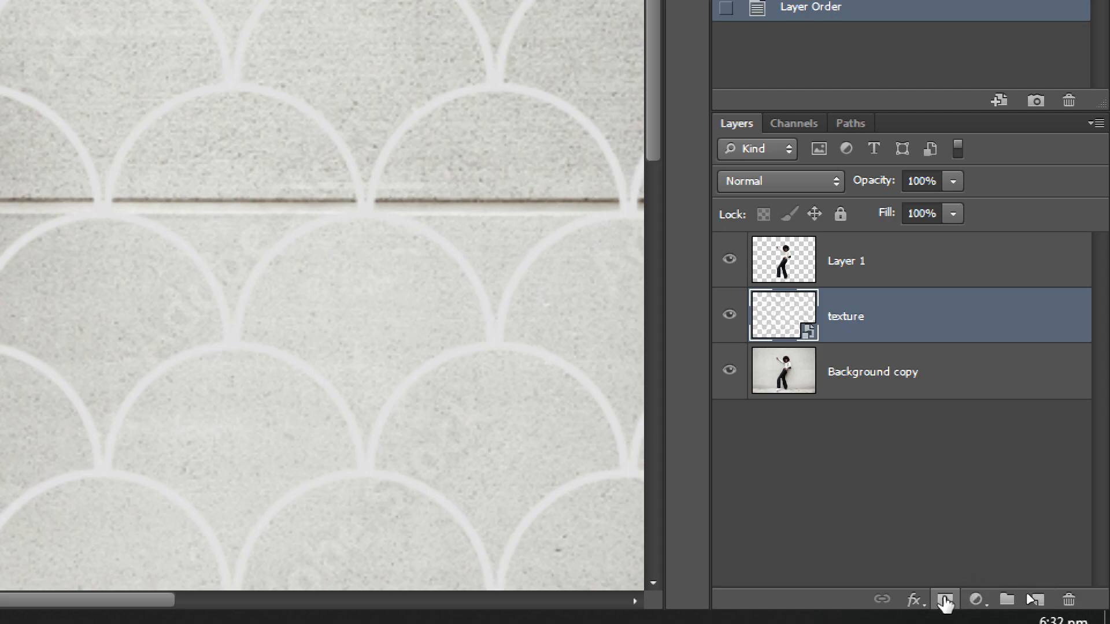
Step: Add a black layer mask that hides the whole texture layer, undoing the first mask and adding it again
{"action": "left_click", "coordinate": [946, 603]}
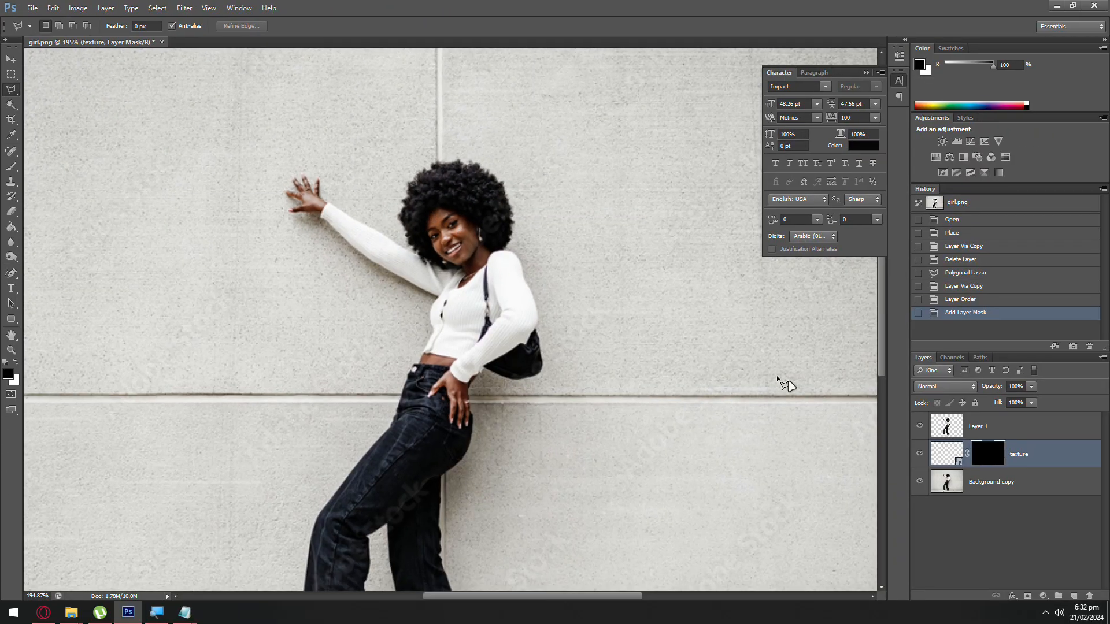
{"action": "key", "text": "ctrl+z"}
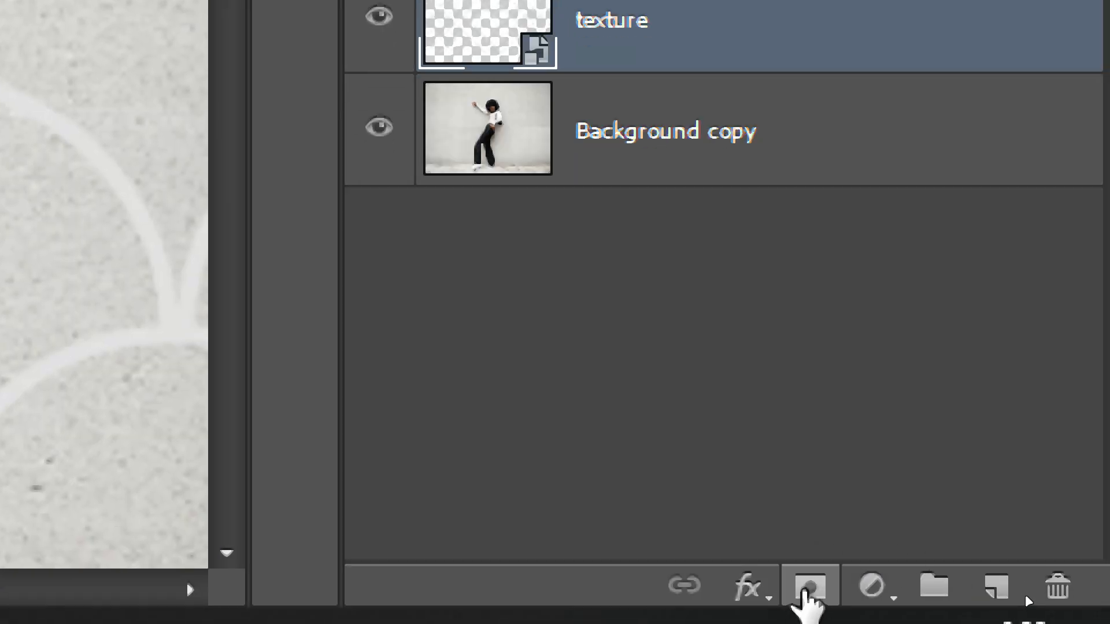
{"action": "left_click", "coordinate": [809, 595], "text": "alt"}
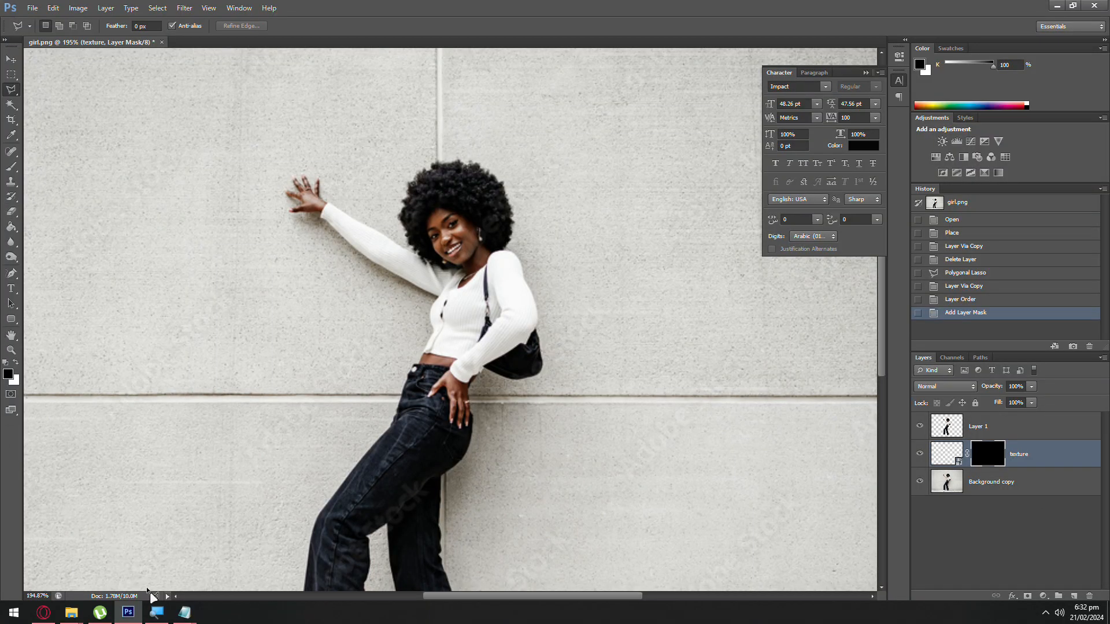
Step: Read the Notepad instruction about using the brush to make the texture more realistic
{"action": "mouse_move", "coordinate": [186, 607]}
{"action": "left_click", "coordinate": [213, 567]}
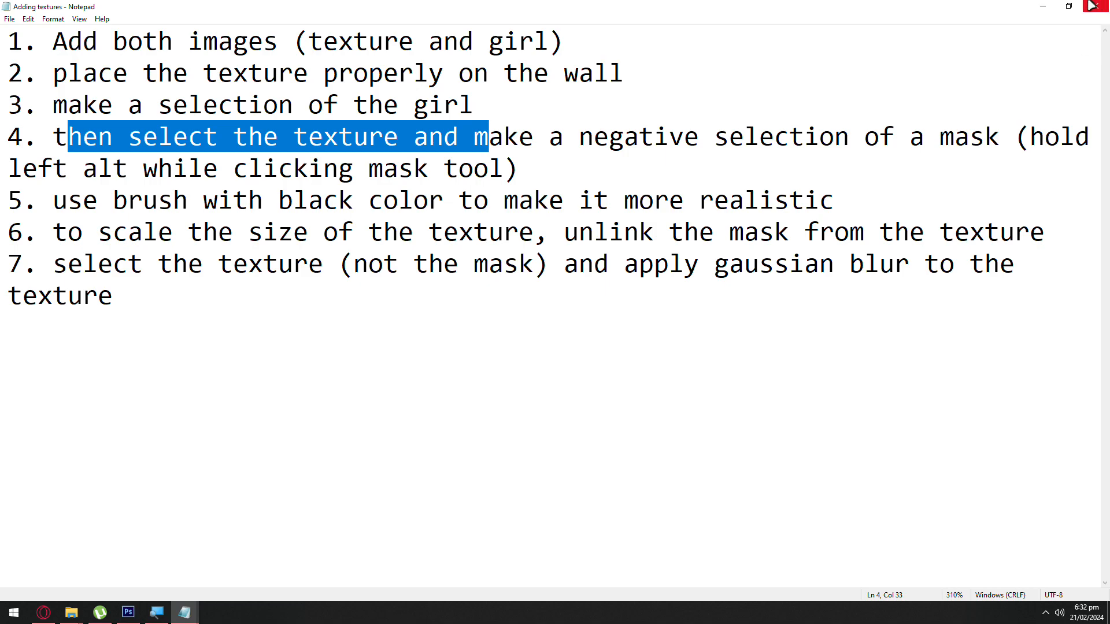
{"action": "left_click", "coordinate": [1039, 9]}
Step: Activate the Brush Tool and make white the foreground color for painting on the texture mask
{"action": "scroll", "coordinate": [1, 358], "scroll_direction": "left", "scroll_amount": 1}
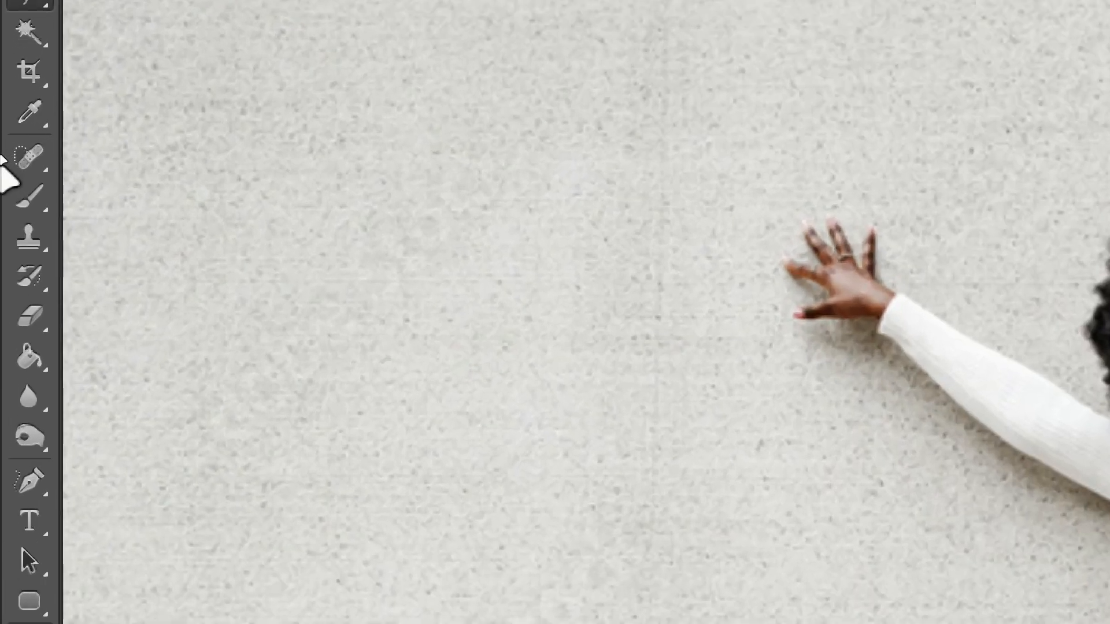
{"action": "left_click", "coordinate": [11, 166]}
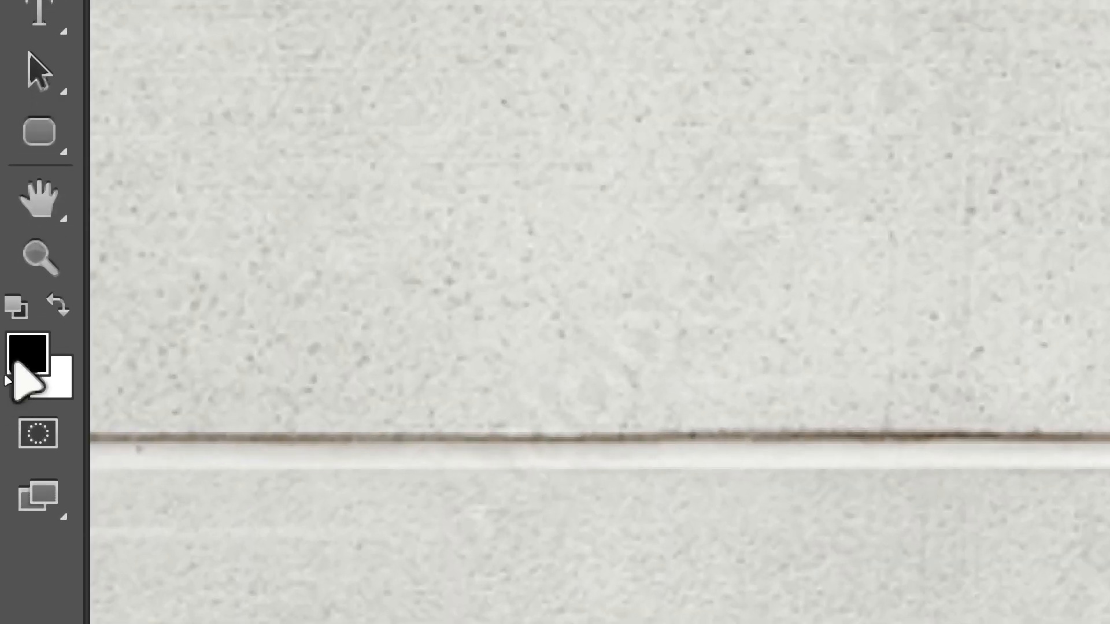
{"action": "left_click", "coordinate": [16, 362]}
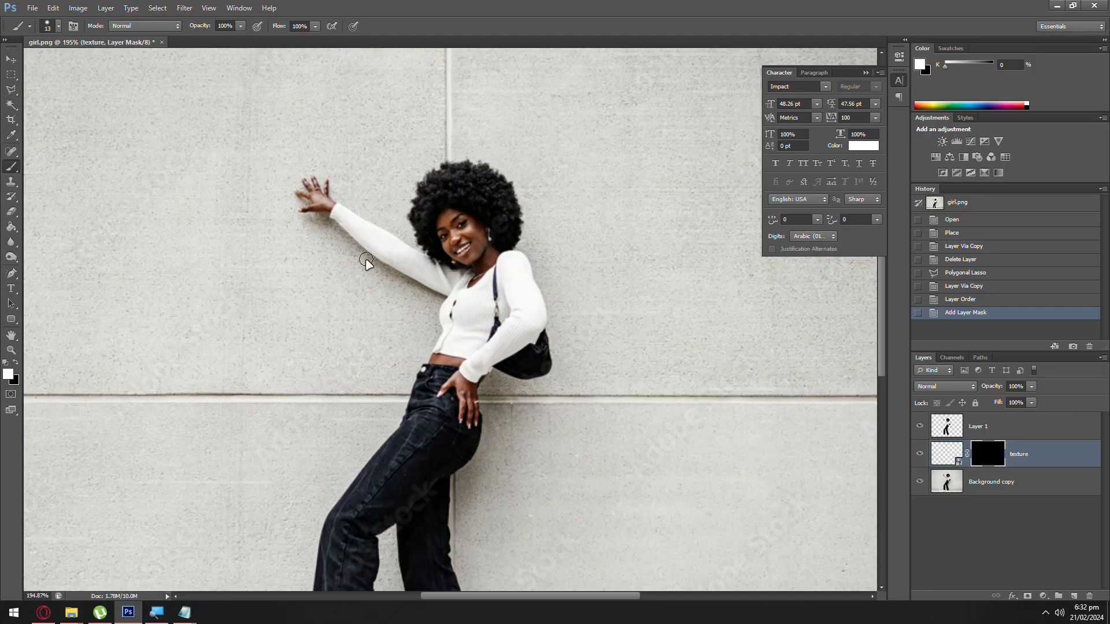
{"action": "right_click", "coordinate": [363, 266]}
{"action": "right_click", "coordinate": [286, 201]}
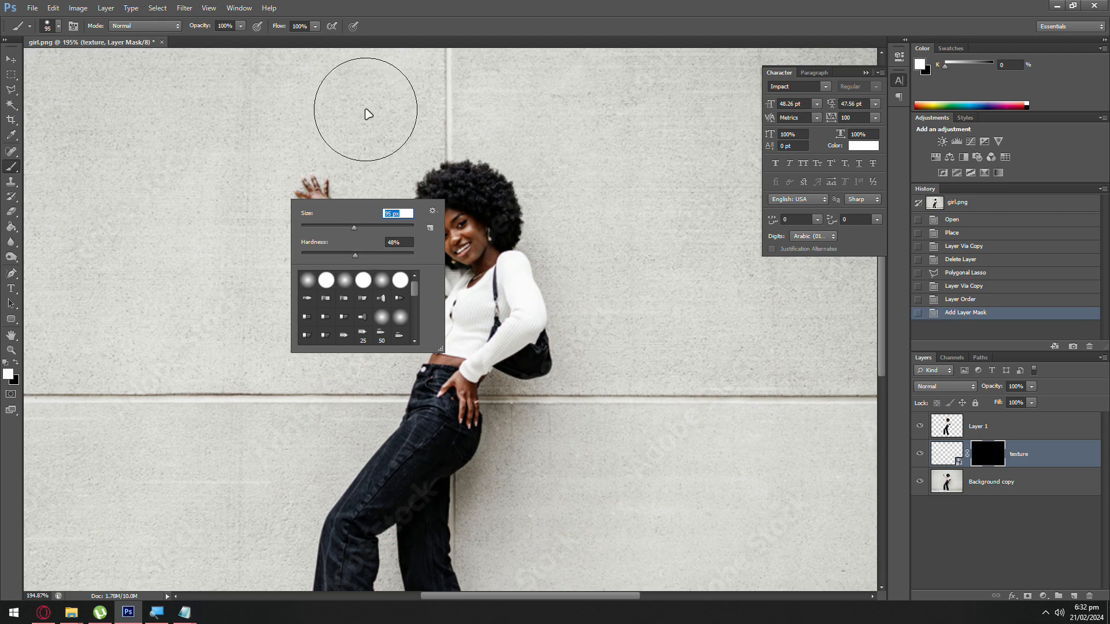
{"action": "mouse_move", "coordinate": [366, 111]}
{"action": "left_mouse_down"}
{"action": "mouse_move", "coordinate": [233, 109]}
{"action": "mouse_move", "coordinate": [119, 191]}
{"action": "mouse_move", "coordinate": [235, 237]}
{"action": "mouse_move", "coordinate": [186, 185]}
{"action": "mouse_move", "coordinate": [312, 149]}
{"action": "left_mouse_up"}
{"action": "key", "text": "ctrl+z"}
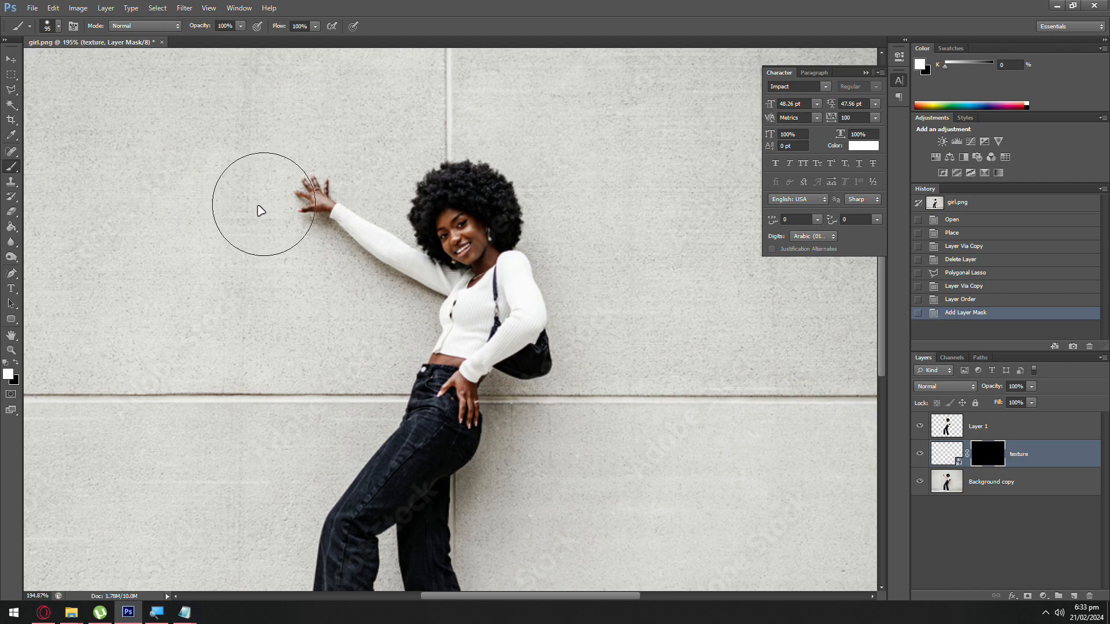
Step: Paint white on the texture mask with a 160 px brush at 66% hardness, revealing scallops across the upper wall and the wall behind the girl's back
{"action": "right_click", "coordinate": [279, 249]}
{"action": "left_click_drag", "start_coordinate": [341, 275], "coordinate": [360, 275]}
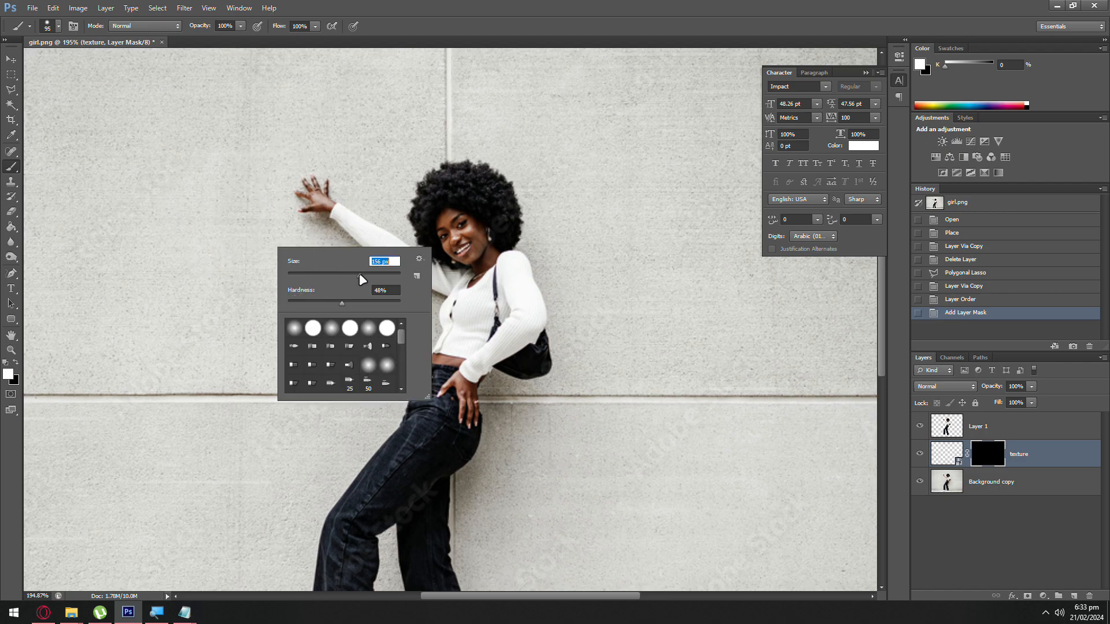
{"action": "left_click", "coordinate": [345, 301]}
{"action": "left_click_drag", "start_coordinate": [362, 300], "coordinate": [362, 300]}
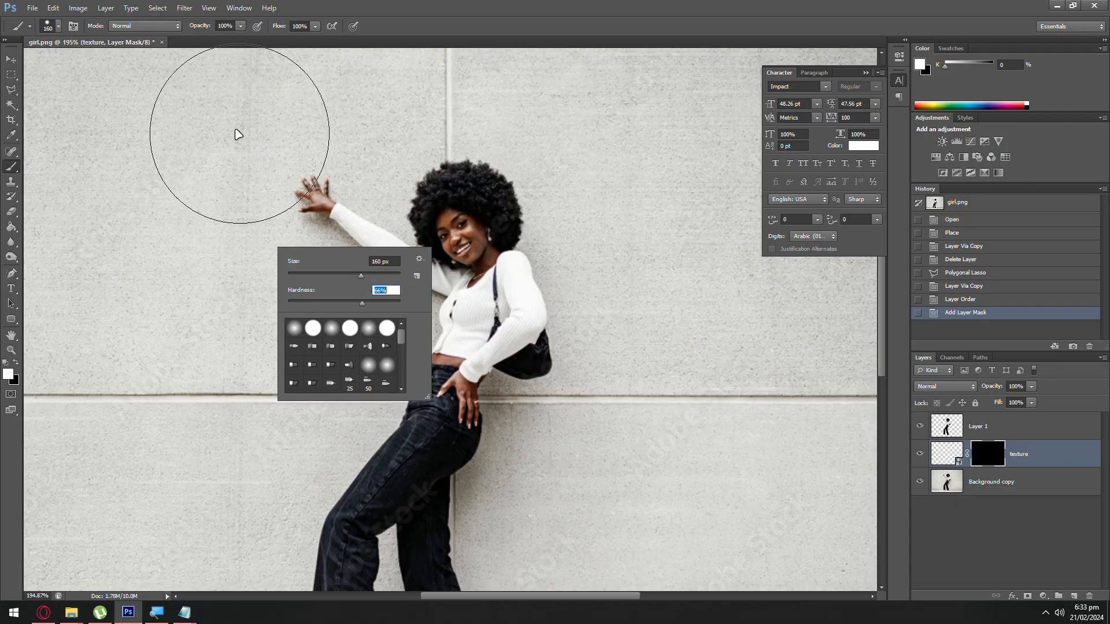
{"action": "mouse_move", "coordinate": [238, 134]}
{"action": "left_mouse_down"}
{"action": "mouse_move", "coordinate": [69, 101]}
{"action": "mouse_move", "coordinate": [524, 59]}
{"action": "mouse_move", "coordinate": [665, 67]}
{"action": "mouse_move", "coordinate": [825, 98]}
{"action": "mouse_move", "coordinate": [833, 126]}
{"action": "mouse_move", "coordinate": [802, 249]}
{"action": "mouse_move", "coordinate": [819, 622]}
{"action": "mouse_move", "coordinate": [809, 578]}
{"action": "left_mouse_up"}
{"action": "scroll", "coordinate": [825, 481], "scroll_direction": "down", "scroll_amount": 3}
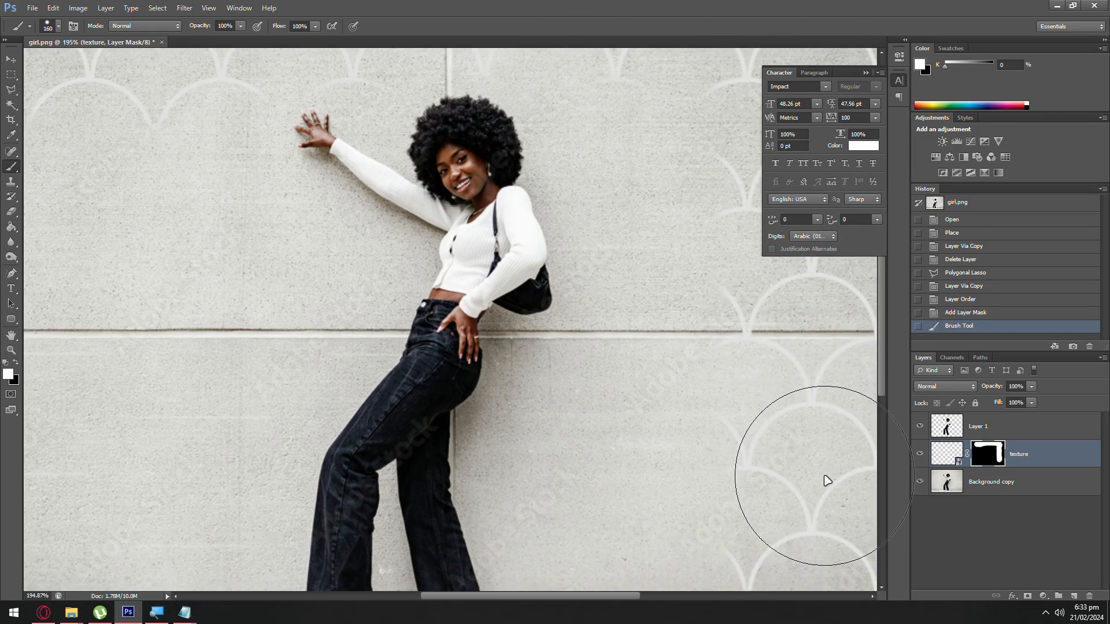
{"action": "mouse_move", "coordinate": [833, 474]}
{"action": "left_mouse_down"}
{"action": "mouse_move", "coordinate": [807, 458]}
{"action": "mouse_move", "coordinate": [577, 431]}
{"action": "mouse_move", "coordinate": [554, 411]}
{"action": "mouse_move", "coordinate": [543, 330]}
{"action": "mouse_move", "coordinate": [577, 300]}
{"action": "mouse_move", "coordinate": [564, 280]}
{"action": "mouse_move", "coordinate": [639, 290]}
{"action": "left_mouse_up"}
Step: Set the brush to 33 px and paint white on the texture mask beside the girl's back and bag and around her hair
{"action": "right_click", "coordinate": [639, 291]}
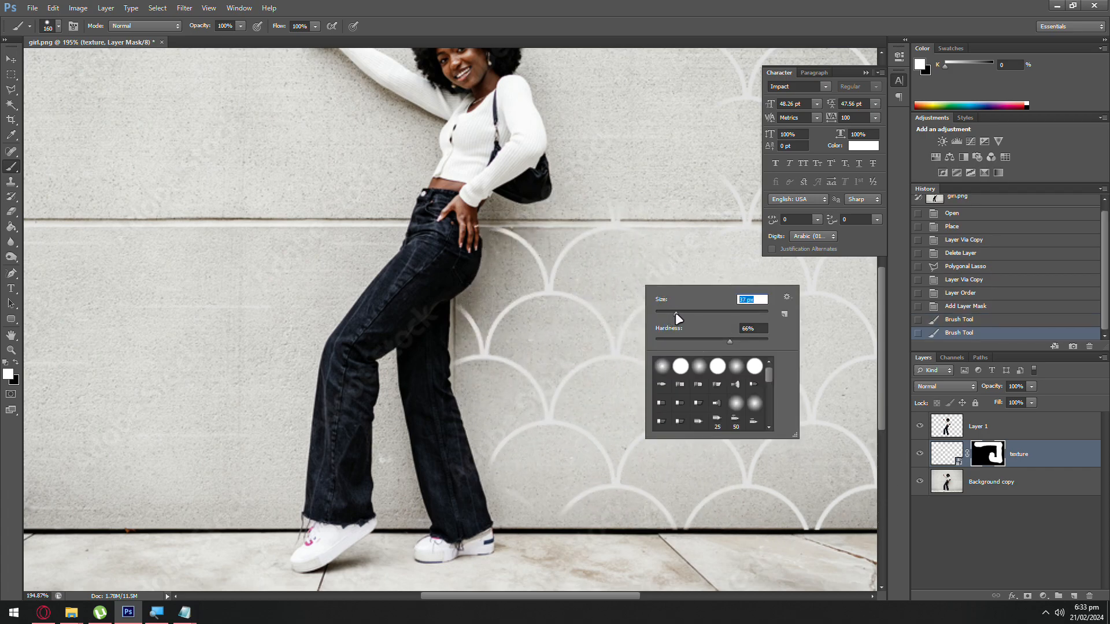
{"action": "key", "text": "Return"}
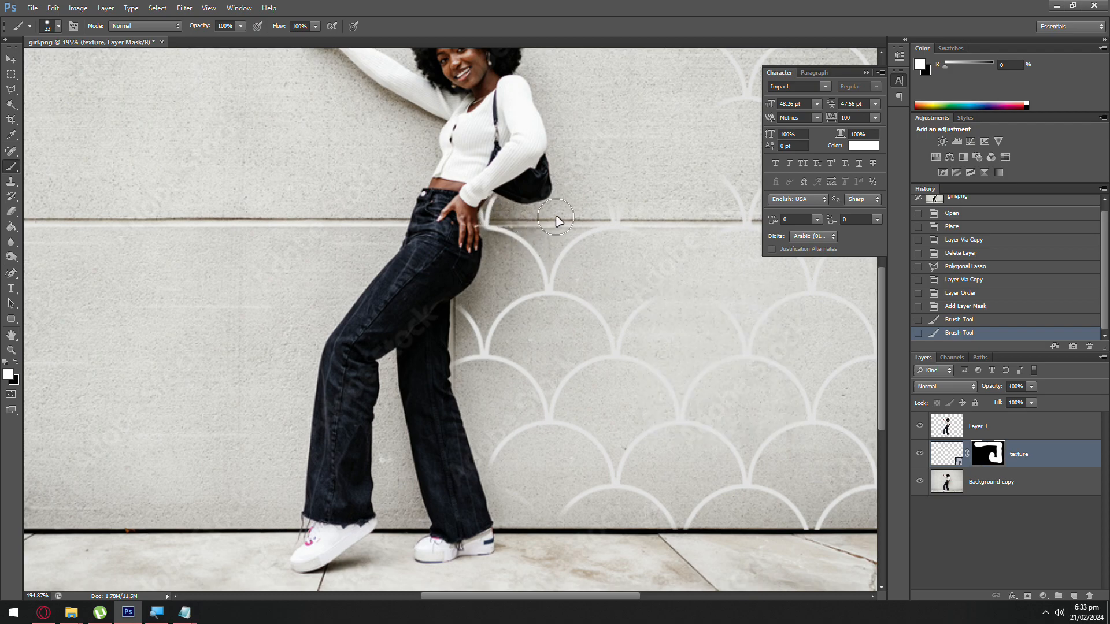
{"action": "left_click_drag", "start_coordinate": [566, 167], "coordinate": [555, 141]}
{"action": "scroll", "coordinate": [564, 145], "scroll_direction": "up", "scroll_amount": 3}
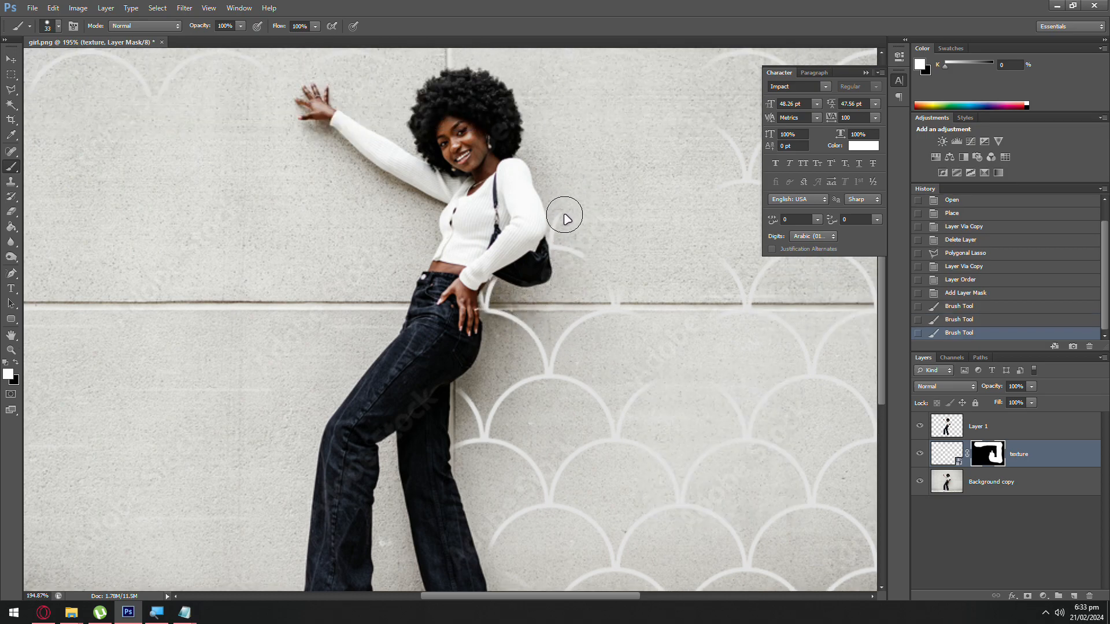
{"action": "scroll", "coordinate": [538, 99], "scroll_direction": "up", "scroll_amount": 4}
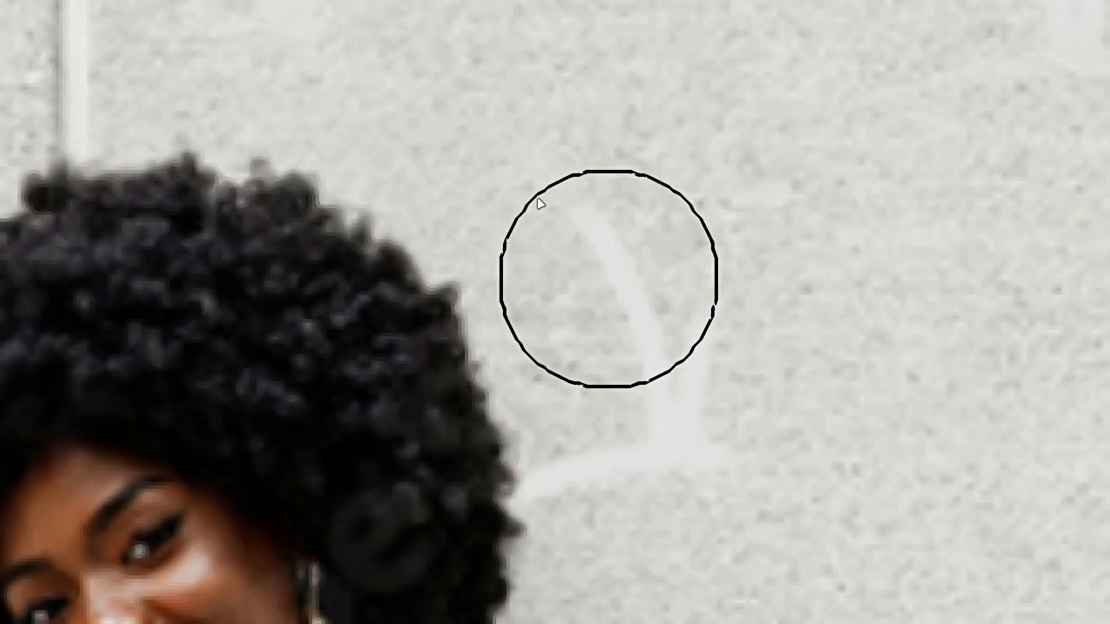
{"action": "scroll", "coordinate": [558, 277], "scroll_direction": "down", "scroll_amount": 1}
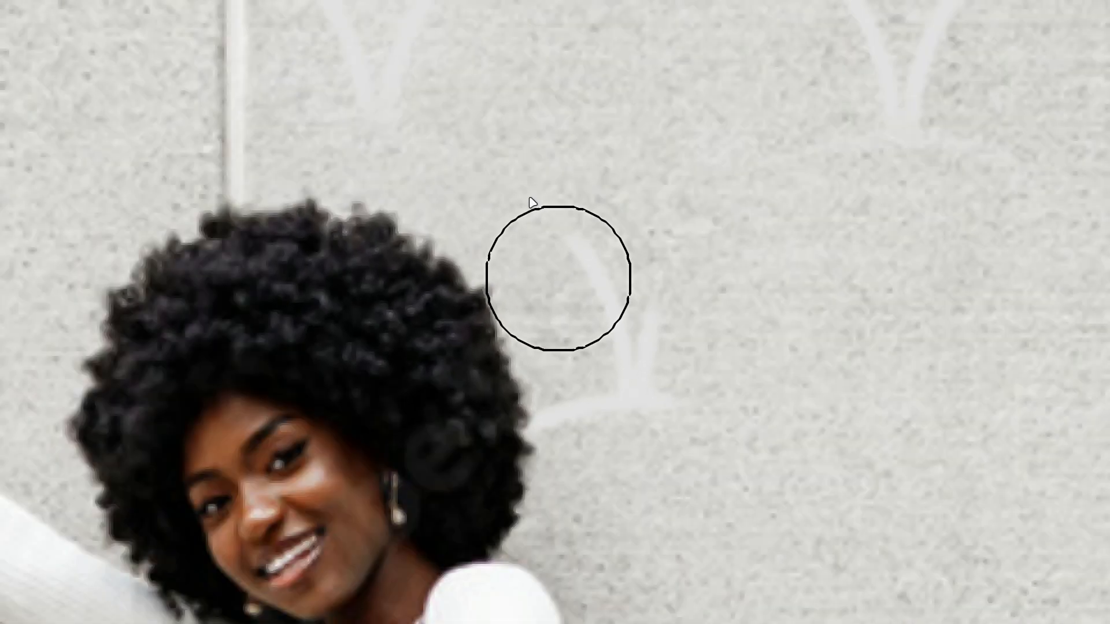
{"action": "mouse_move", "coordinate": [557, 277]}
{"action": "left_mouse_down"}
{"action": "mouse_move", "coordinate": [453, 150]}
{"action": "mouse_move", "coordinate": [343, 126]}
{"action": "mouse_move", "coordinate": [217, 127]}
{"action": "mouse_move", "coordinate": [93, 179]}
{"action": "mouse_move", "coordinate": [77, 204]}
{"action": "mouse_move", "coordinate": [77, 238]}
{"action": "mouse_move", "coordinate": [188, 318]}
{"action": "mouse_move", "coordinate": [475, 236]}
{"action": "mouse_move", "coordinate": [459, 257]}
{"action": "mouse_move", "coordinate": [431, 394]}
{"action": "left_mouse_up"}
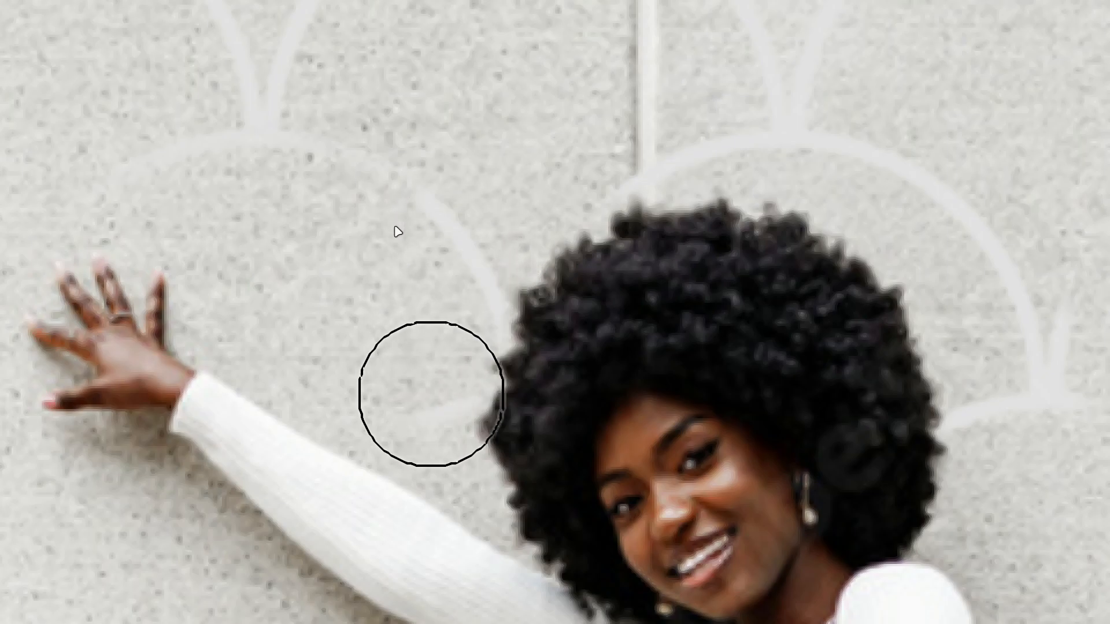
Step: Reduce the brush to 15 px and paint white on the texture mask close around the girl's hand, hair and outstretched arm
{"action": "right_click", "coordinate": [512, 260]}
{"action": "left_click_drag", "start_coordinate": [627, 373], "coordinate": [588, 373]}
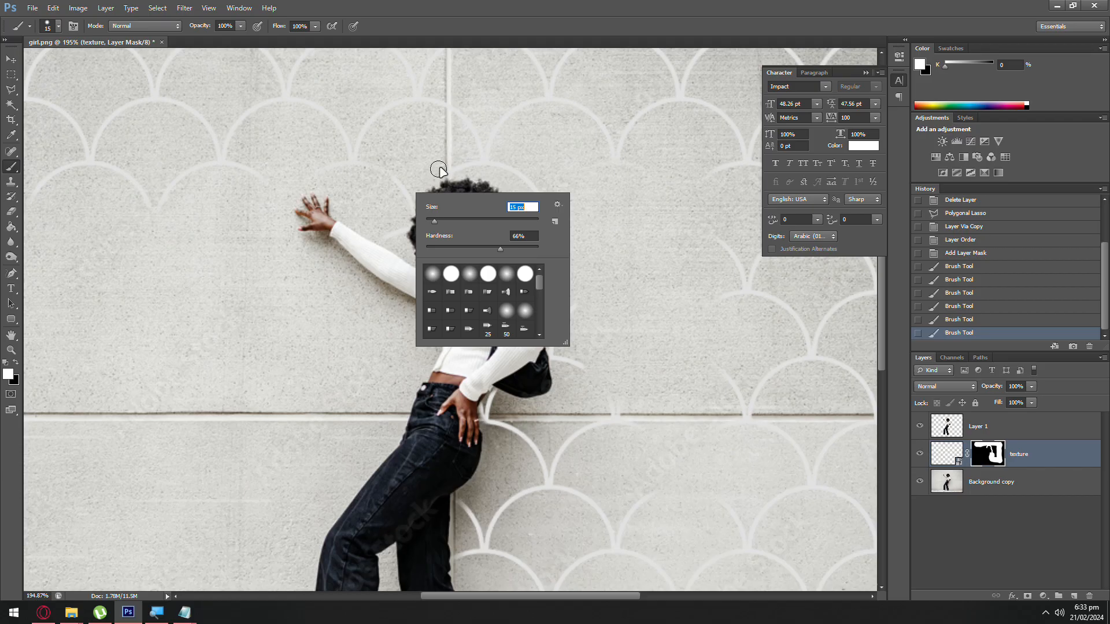
{"action": "left_click", "coordinate": [678, 115]}
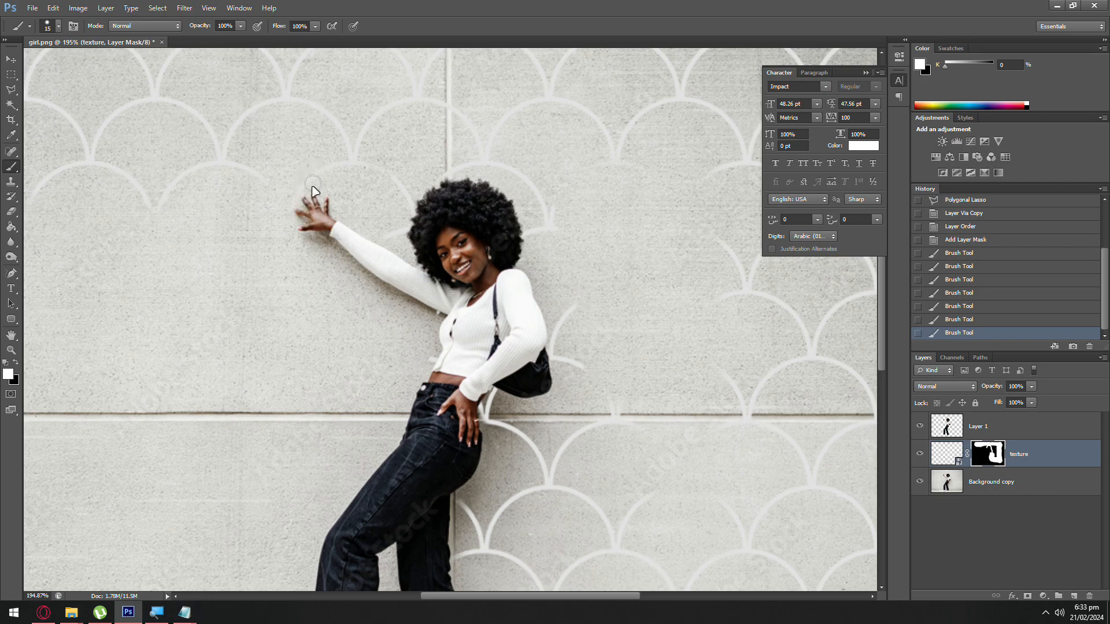
{"action": "left_click_drag", "start_coordinate": [365, 250], "coordinate": [450, 279]}
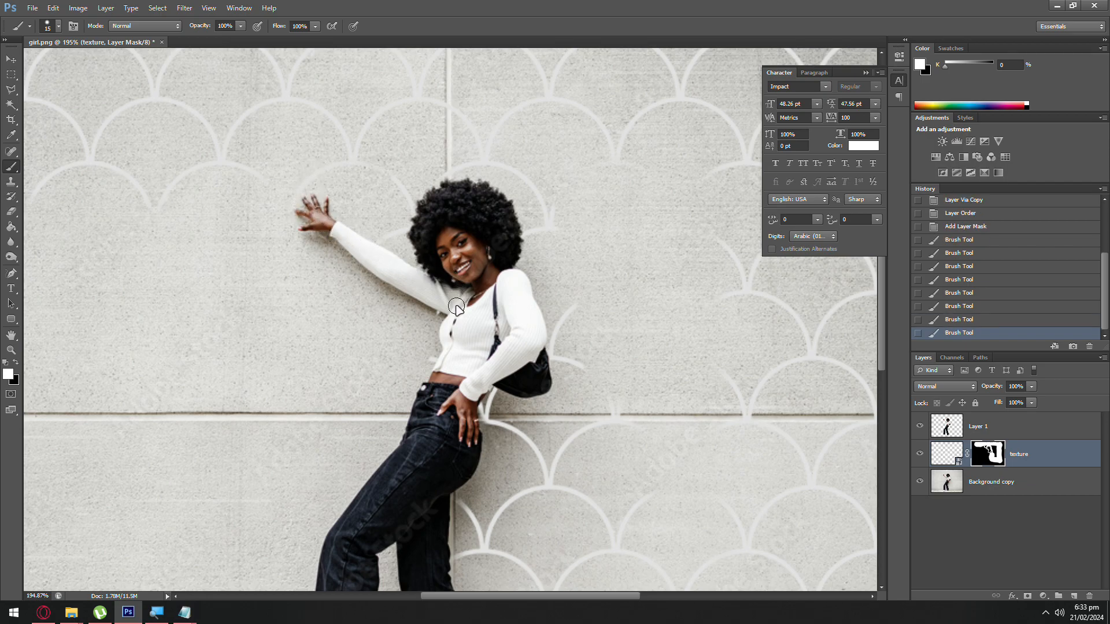
Step: Set the brush to 24 px and reveal the scallops between the girl's legs and along the wall's base behind her
{"action": "scroll", "coordinate": [166, 292], "scroll_direction": "down", "scroll_amount": 3}
{"action": "right_click", "coordinate": [491, 255]}
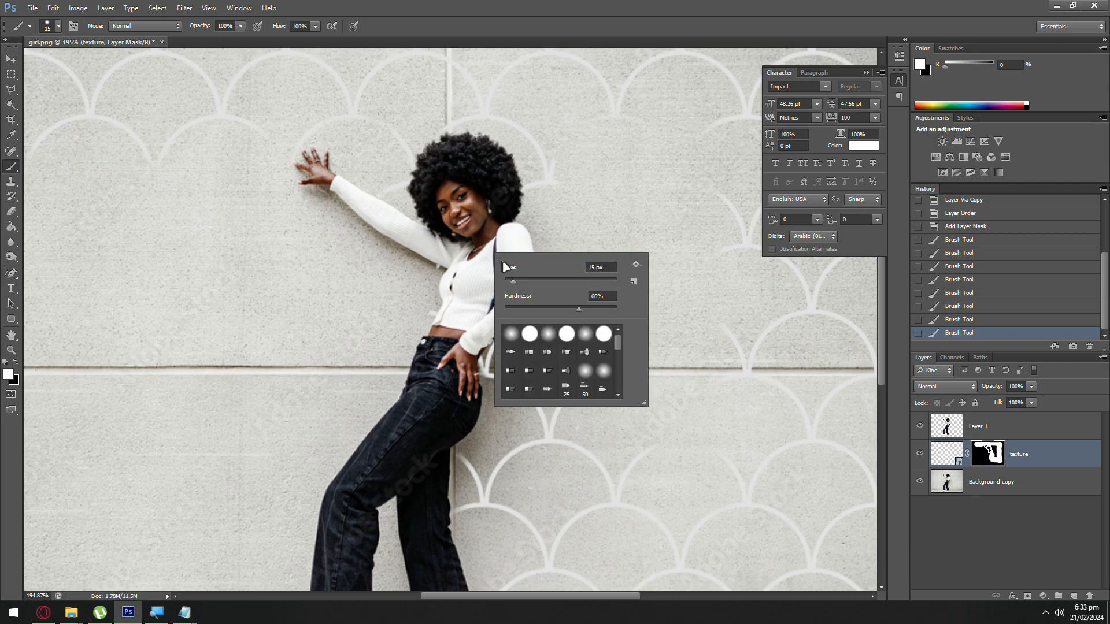
{"action": "left_click_drag", "start_coordinate": [516, 278], "coordinate": [517, 278]}
{"action": "left_click", "coordinate": [470, 348]}
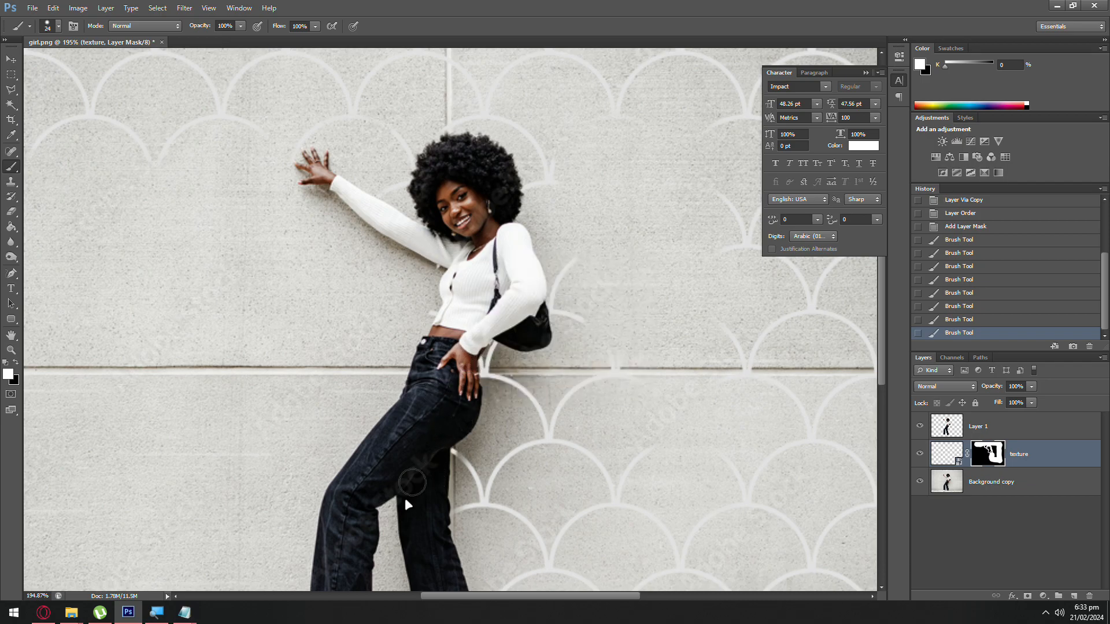
{"action": "scroll", "coordinate": [448, 581], "scroll_direction": "down", "scroll_amount": 4}
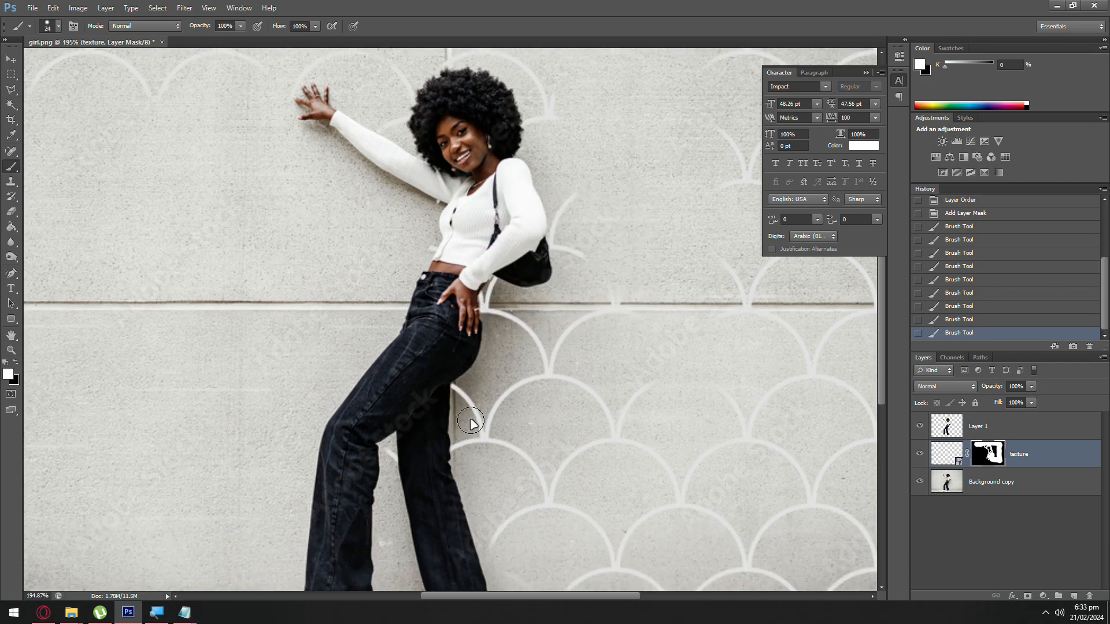
{"action": "scroll", "coordinate": [497, 344], "scroll_direction": "down", "scroll_amount": 3}
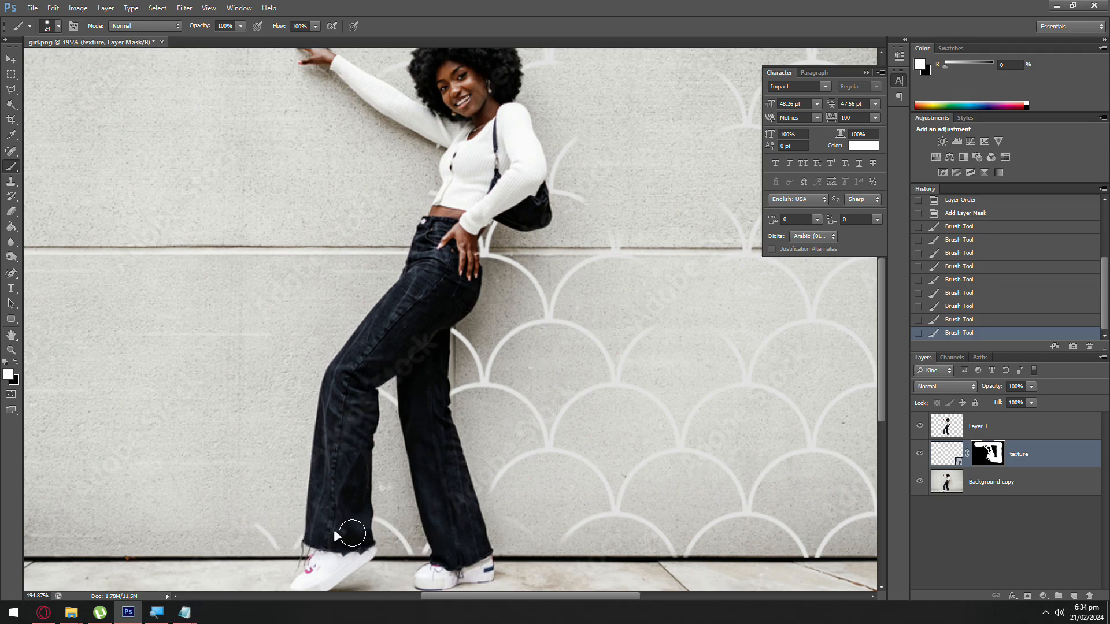
{"action": "left_click_drag", "start_coordinate": [336, 532], "coordinate": [88, 504]}
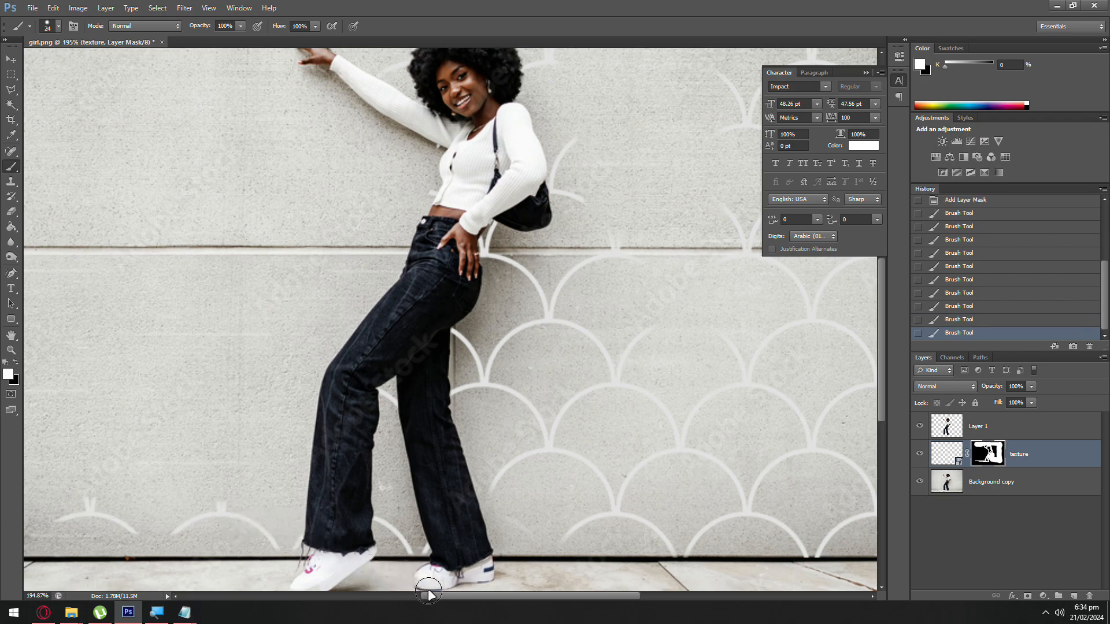
Step: Enlarge the brush to 71 px and paint white on the texture mask over the whole wall in front of the girl
{"action": "left_click_drag", "start_coordinate": [427, 593], "coordinate": [378, 596]}
{"action": "right_click", "coordinate": [439, 509]}
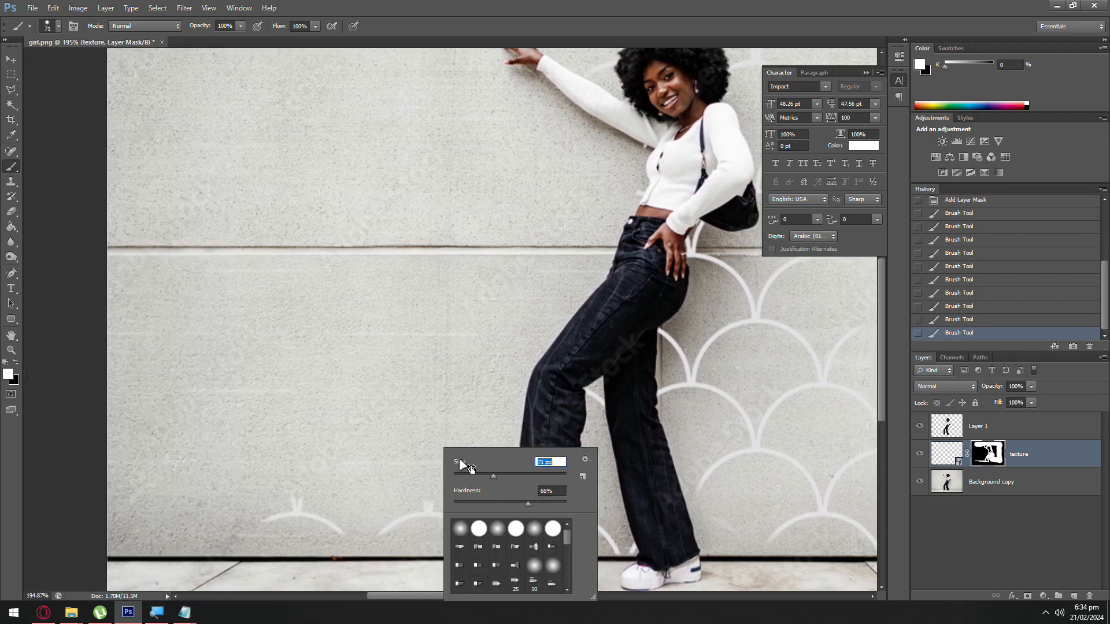
{"action": "mouse_move", "coordinate": [377, 423]}
{"action": "left_mouse_down"}
{"action": "mouse_move", "coordinate": [499, 432]}
{"action": "mouse_move", "coordinate": [514, 459]}
{"action": "mouse_move", "coordinate": [489, 486]}
{"action": "mouse_move", "coordinate": [507, 508]}
{"action": "mouse_move", "coordinate": [347, 519]}
{"action": "mouse_move", "coordinate": [119, 513]}
{"action": "mouse_move", "coordinate": [248, 397]}
{"action": "mouse_move", "coordinate": [370, 402]}
{"action": "mouse_move", "coordinate": [291, 418]}
{"action": "mouse_move", "coordinate": [329, 446]}
{"action": "mouse_move", "coordinate": [539, 440]}
{"action": "mouse_move", "coordinate": [559, 399]}
{"action": "mouse_move", "coordinate": [506, 375]}
{"action": "mouse_move", "coordinate": [630, 336]}
{"action": "mouse_move", "coordinate": [493, 303]}
{"action": "mouse_move", "coordinate": [633, 292]}
{"action": "mouse_move", "coordinate": [650, 259]}
{"action": "mouse_move", "coordinate": [612, 255]}
{"action": "mouse_move", "coordinate": [585, 142]}
{"action": "mouse_move", "coordinate": [606, 155]}
{"action": "mouse_move", "coordinate": [376, 123]}
{"action": "left_mouse_up"}
{"action": "scroll", "coordinate": [370, 150], "scroll_direction": "up", "scroll_amount": 2}
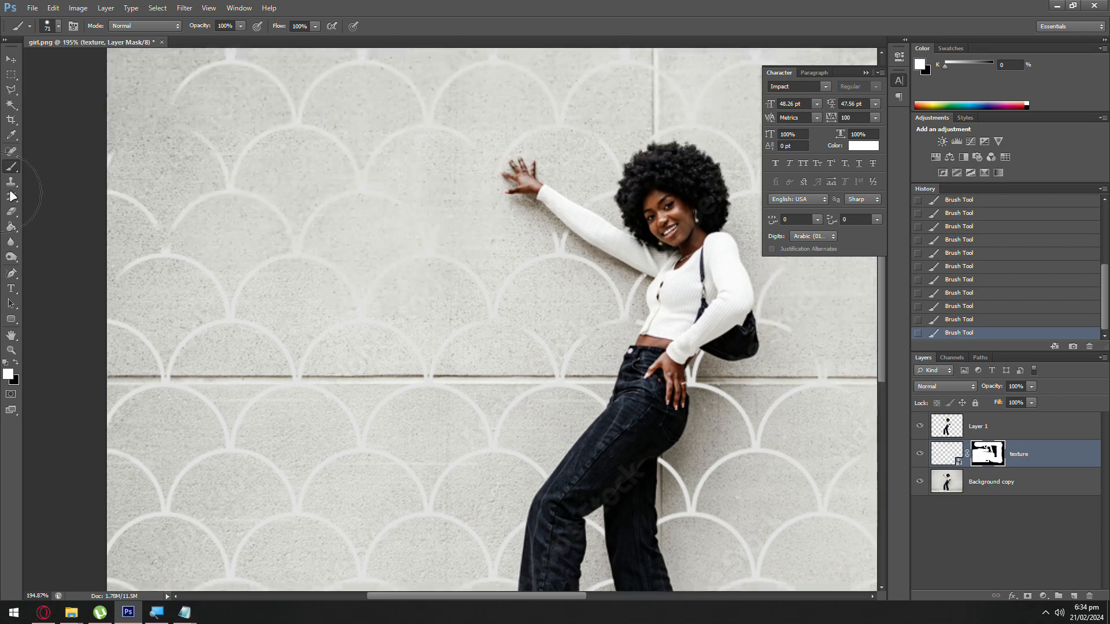
{"action": "scroll", "coordinate": [248, 203], "scroll_direction": "up", "scroll_amount": 2}
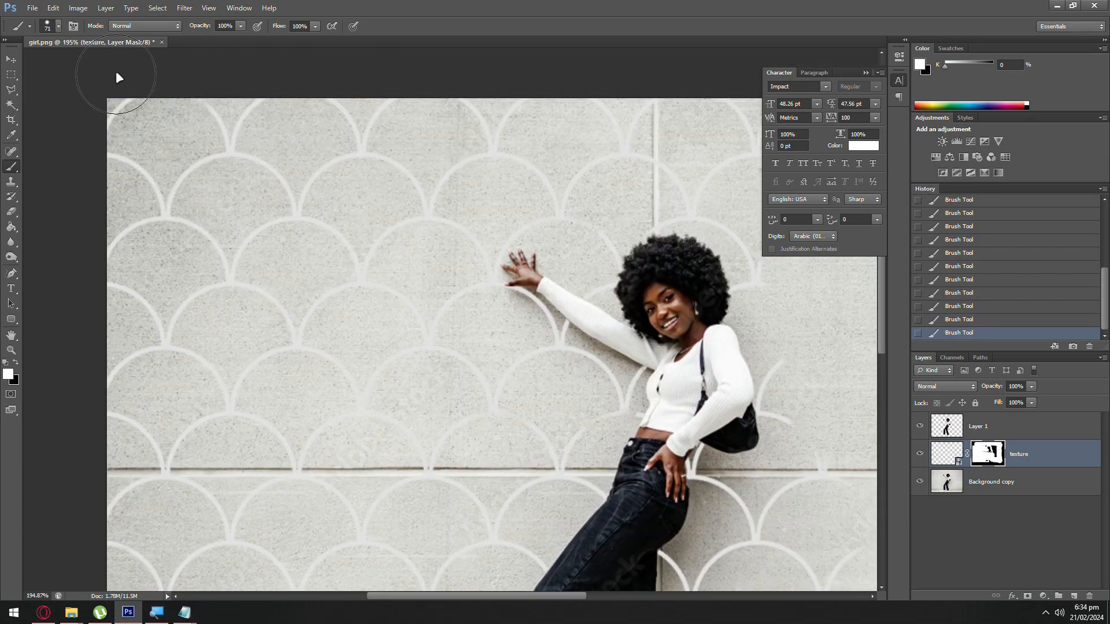
{"action": "scroll", "coordinate": [527, 356], "scroll_direction": "down", "scroll_amount": 1}
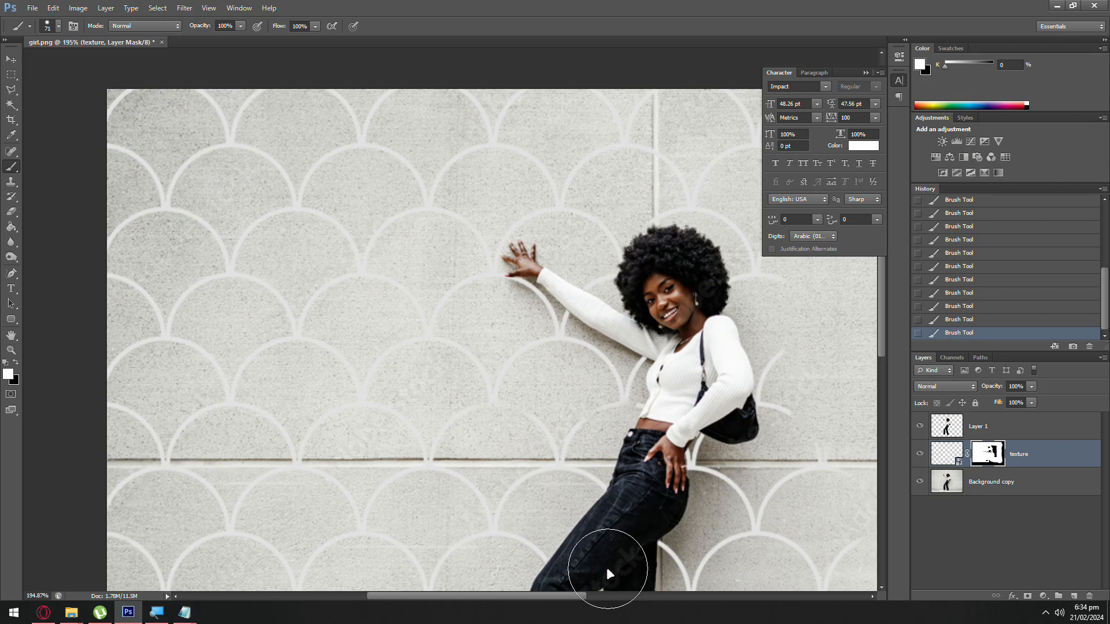
Step: Paint white on the texture mask over the remaining gaps in the wall behind the girl's back, down to the floor line
{"action": "left_click_drag", "start_coordinate": [557, 595], "coordinate": [664, 595]}
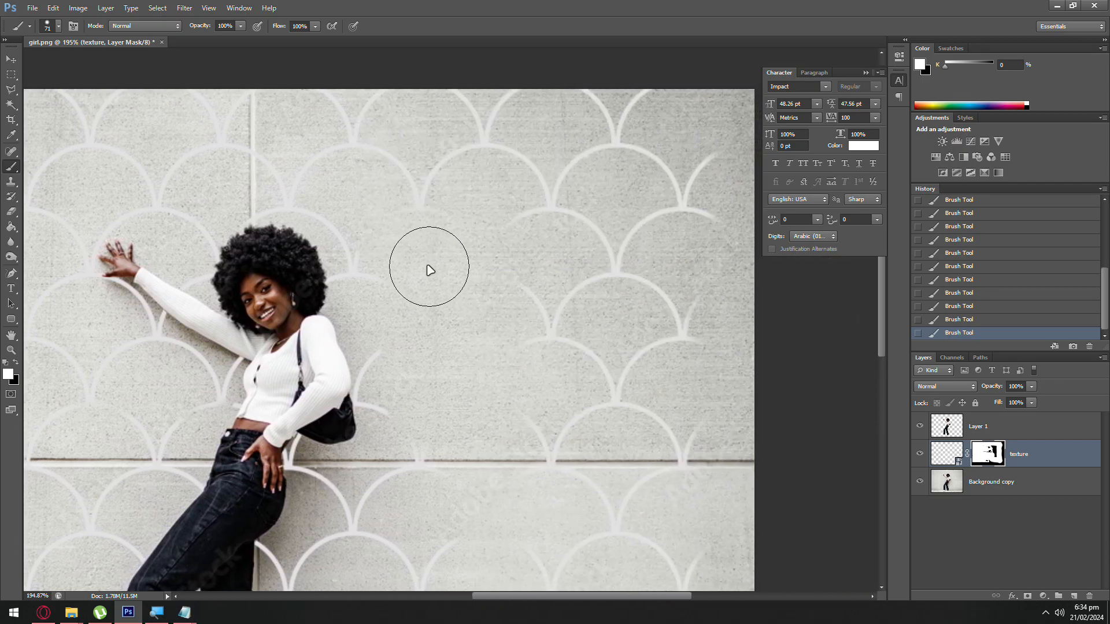
{"action": "mouse_move", "coordinate": [428, 267]}
{"action": "left_mouse_down"}
{"action": "mouse_move", "coordinate": [367, 216]}
{"action": "mouse_move", "coordinate": [343, 273]}
{"action": "mouse_move", "coordinate": [548, 255]}
{"action": "mouse_move", "coordinate": [646, 120]}
{"action": "mouse_move", "coordinate": [714, 129]}
{"action": "mouse_move", "coordinate": [658, 213]}
{"action": "mouse_move", "coordinate": [707, 283]}
{"action": "mouse_move", "coordinate": [751, 299]}
{"action": "mouse_move", "coordinate": [762, 327]}
{"action": "mouse_move", "coordinate": [715, 407]}
{"action": "mouse_move", "coordinate": [802, 359]}
{"action": "mouse_move", "coordinate": [424, 363]}
{"action": "mouse_move", "coordinate": [444, 334]}
{"action": "mouse_move", "coordinate": [416, 363]}
{"action": "left_mouse_up"}
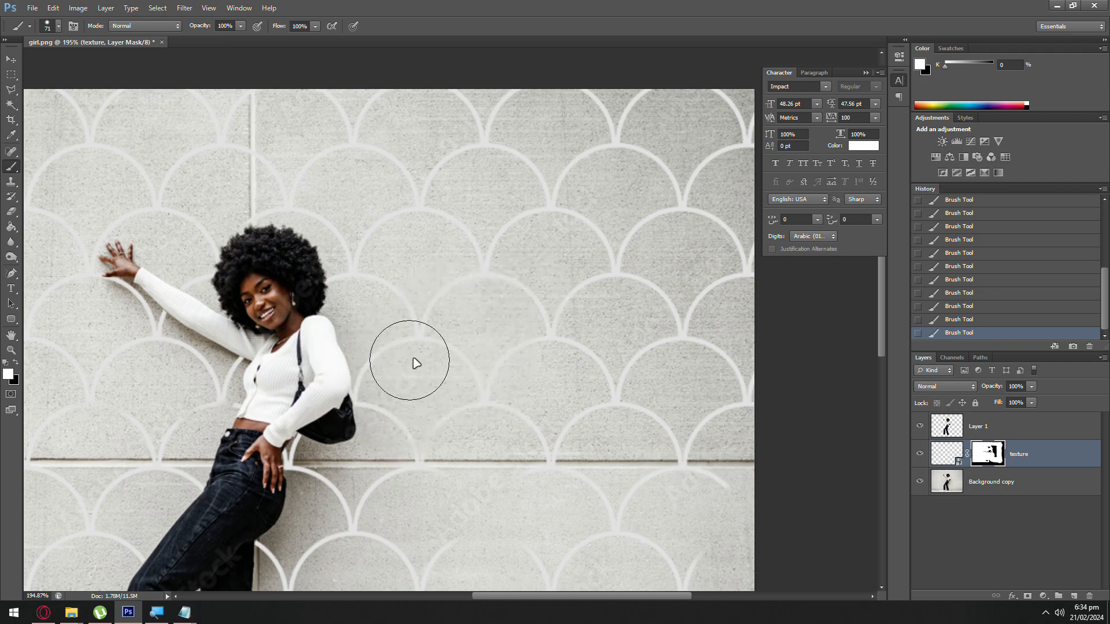
{"action": "scroll", "coordinate": [491, 364], "scroll_direction": "down", "scroll_amount": 3}
{"action": "scroll", "coordinate": [665, 387], "scroll_direction": "down", "scroll_amount": 3}
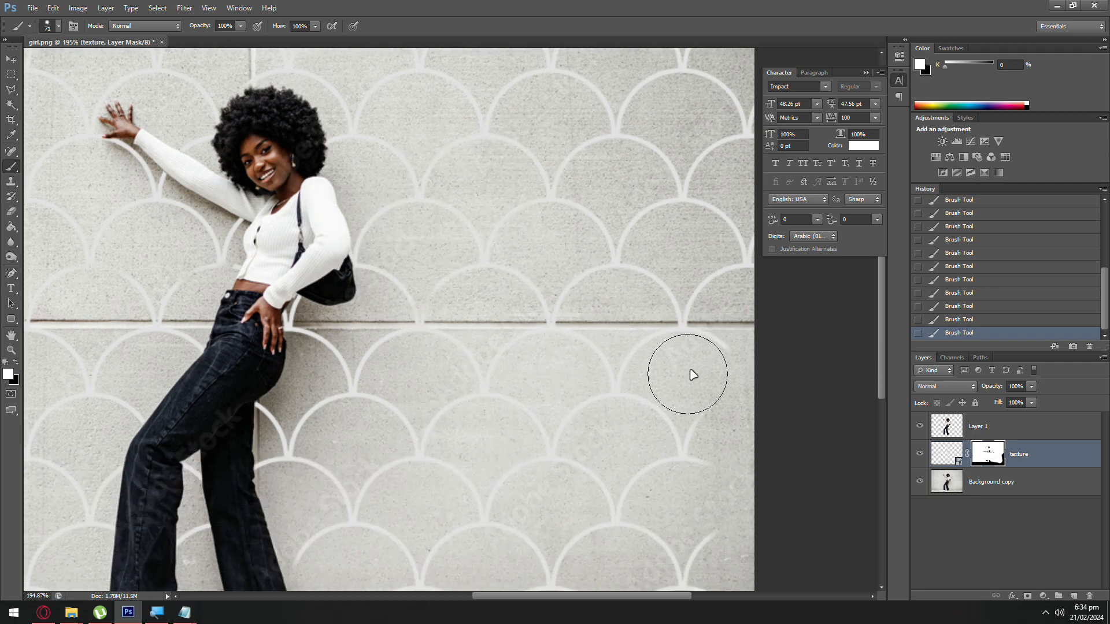
{"action": "scroll", "coordinate": [734, 375], "scroll_direction": "down", "scroll_amount": 3}
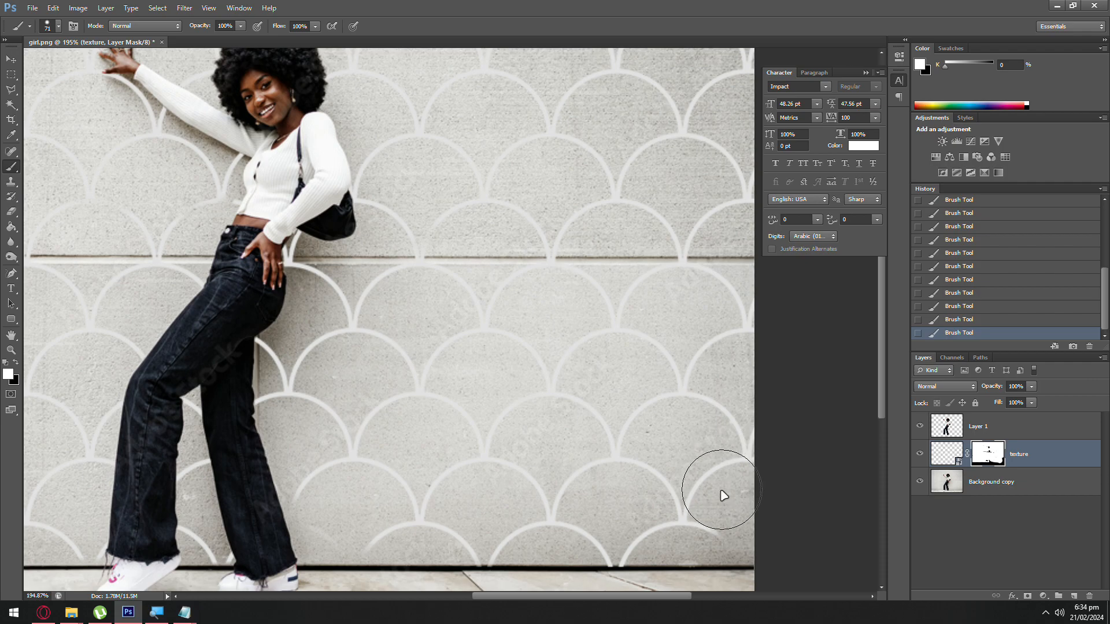
{"action": "mouse_move", "coordinate": [723, 495]}
{"action": "left_mouse_down"}
{"action": "mouse_move", "coordinate": [731, 532]}
{"action": "mouse_move", "coordinate": [711, 543]}
{"action": "left_mouse_up"}
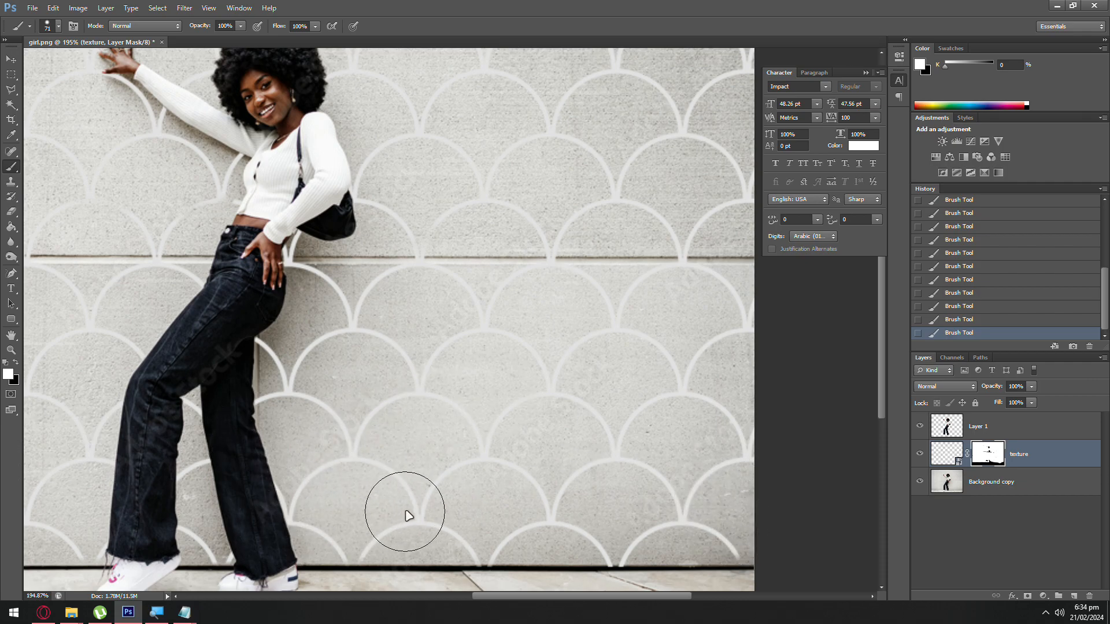
{"action": "scroll", "coordinate": [388, 323], "scroll_direction": "down", "scroll_amount": 4}
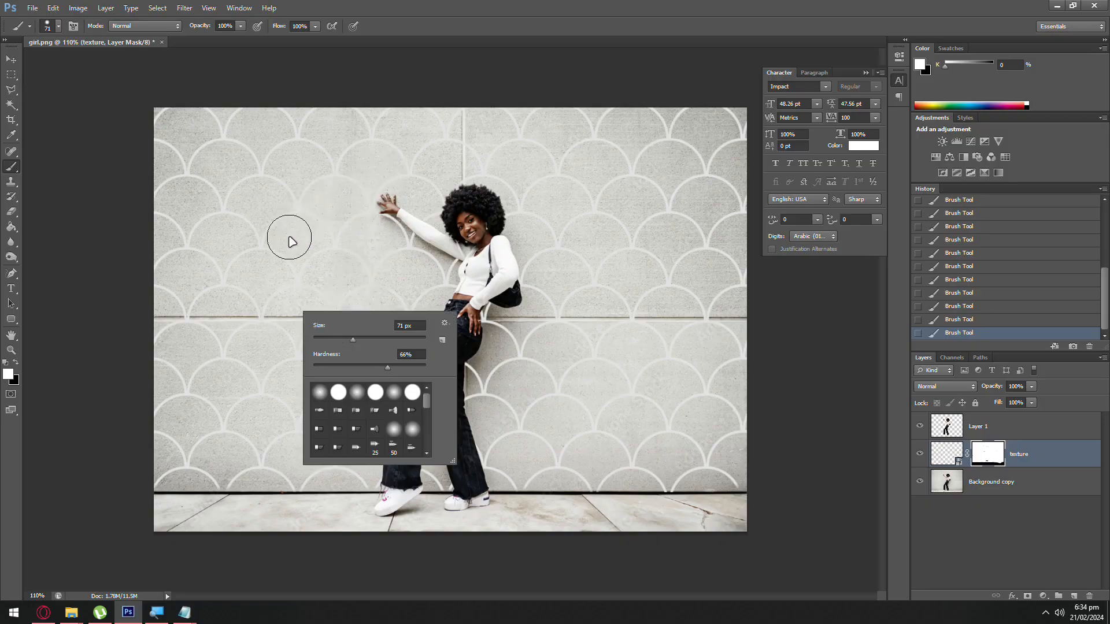
{"action": "left_click", "coordinate": [234, 302]}
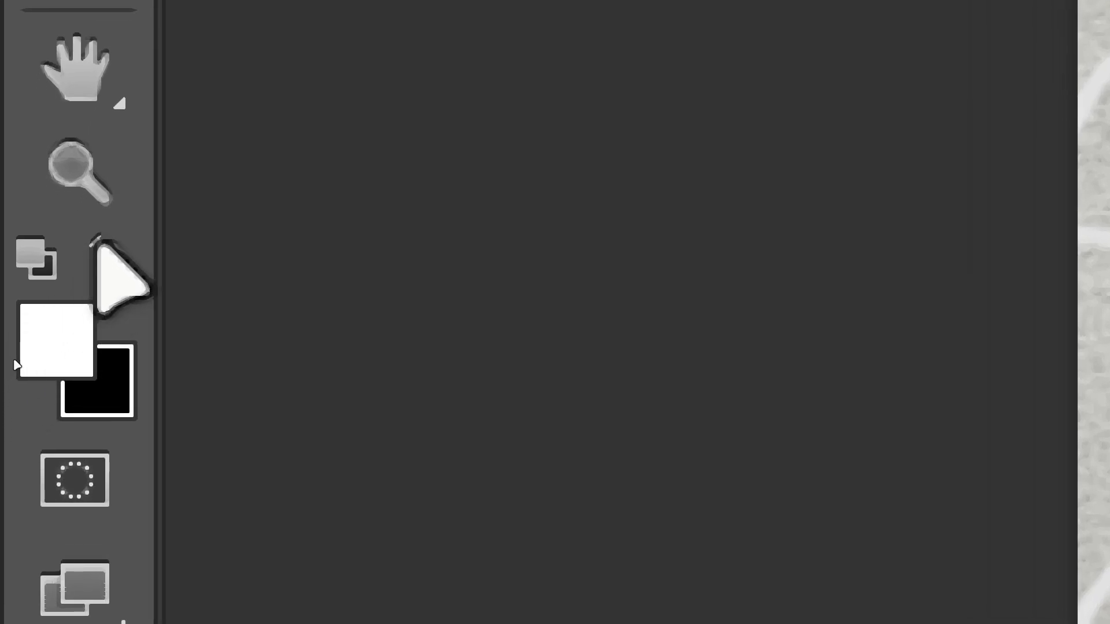
Step: Make black the foreground color and set the brush to 9 px with 40% hardness for refining the texture mask
{"action": "left_click", "coordinate": [103, 254]}
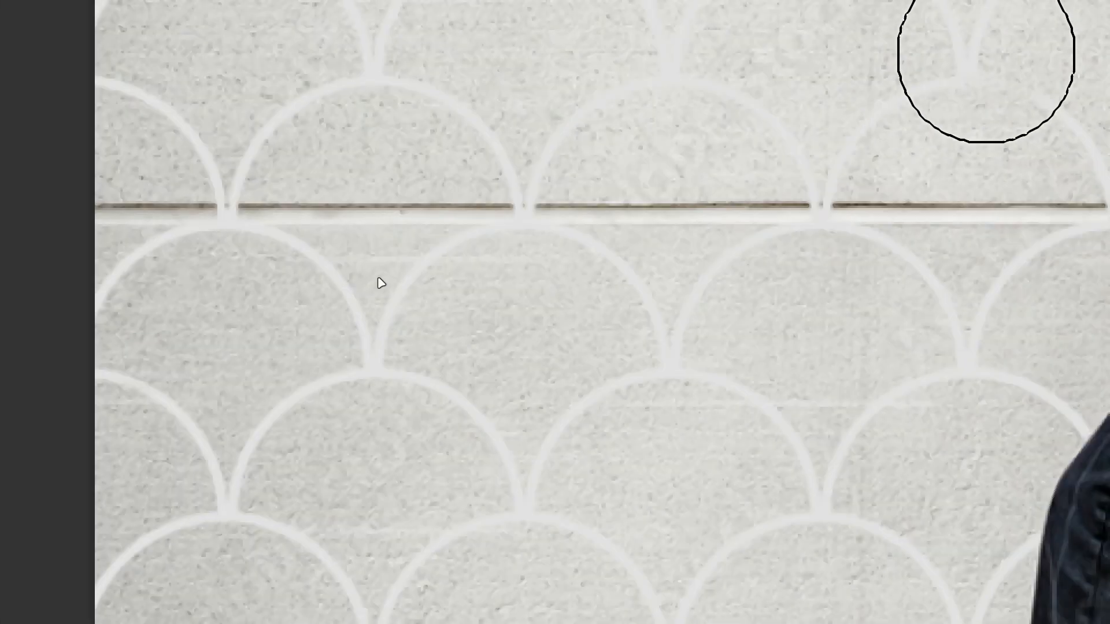
{"action": "right_click", "coordinate": [381, 283]}
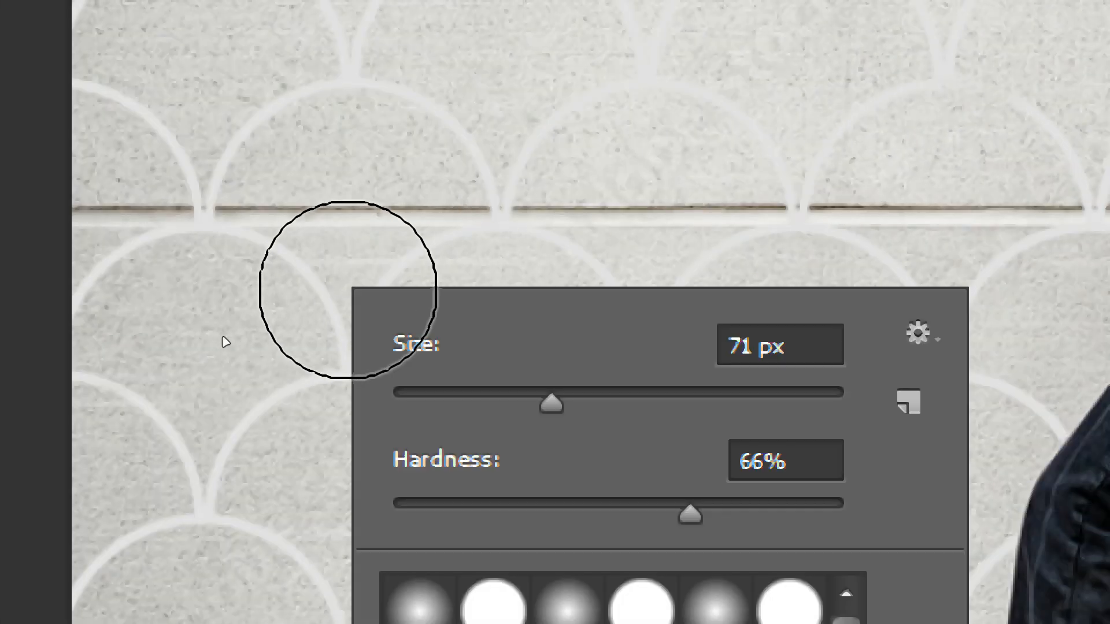
{"action": "left_click_drag", "start_coordinate": [543, 400], "coordinate": [412, 400]}
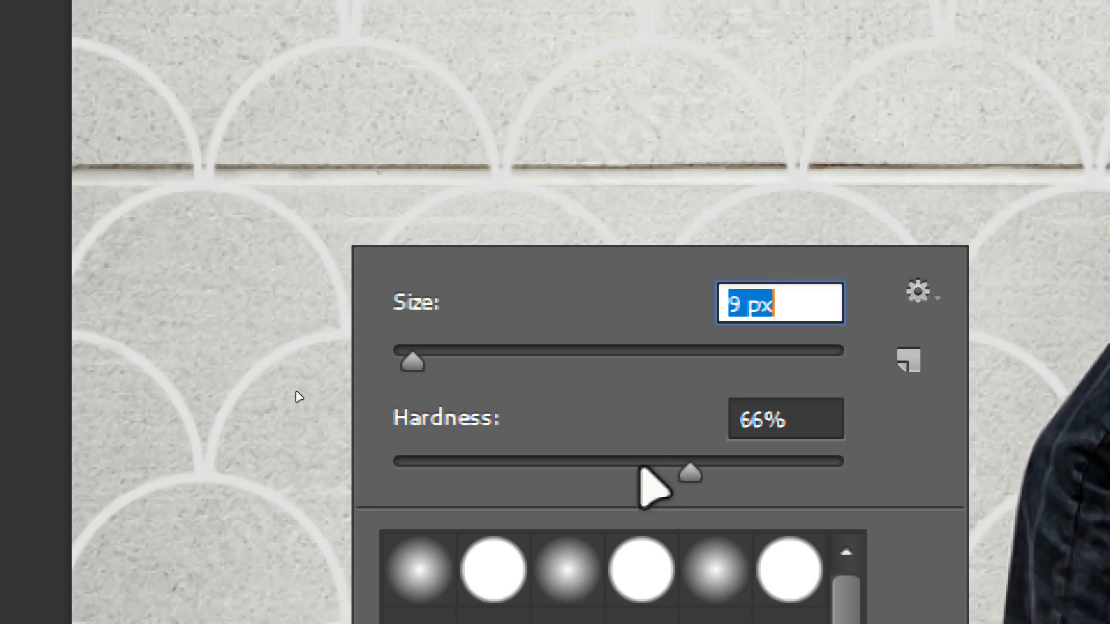
{"action": "left_click_drag", "start_coordinate": [642, 471], "coordinate": [581, 465]}
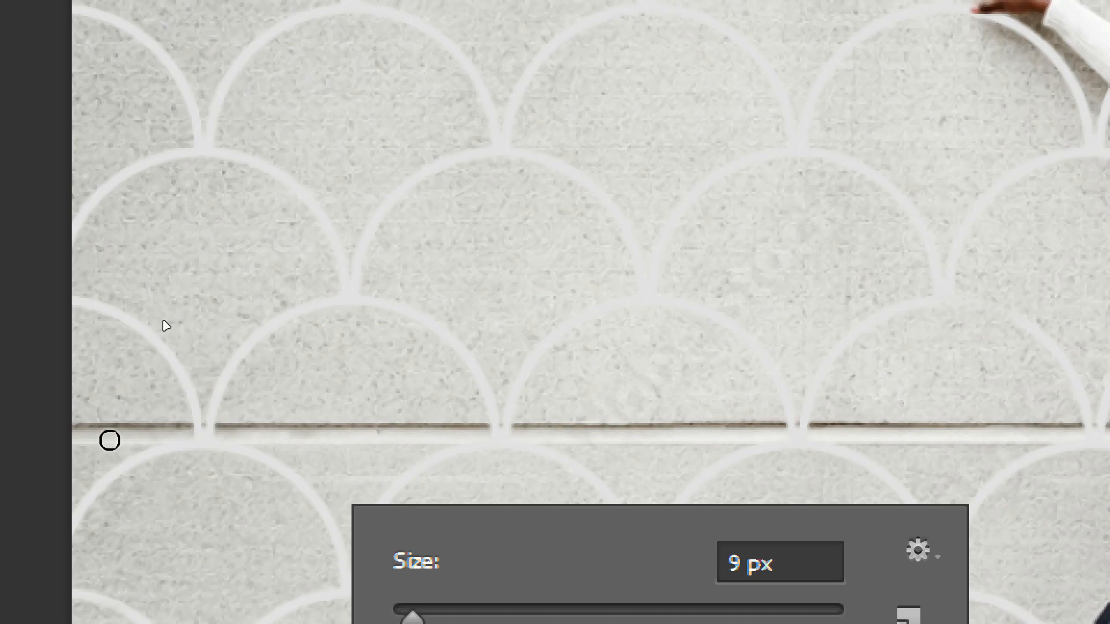
{"action": "type", "text": "40"}
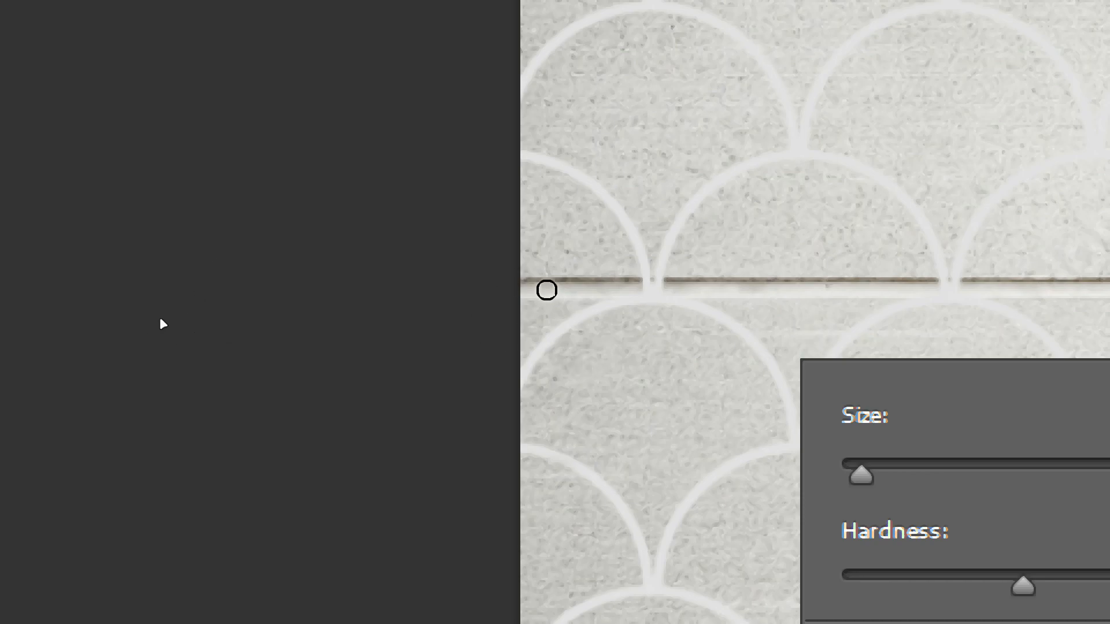
{"action": "key", "text": "Return"}
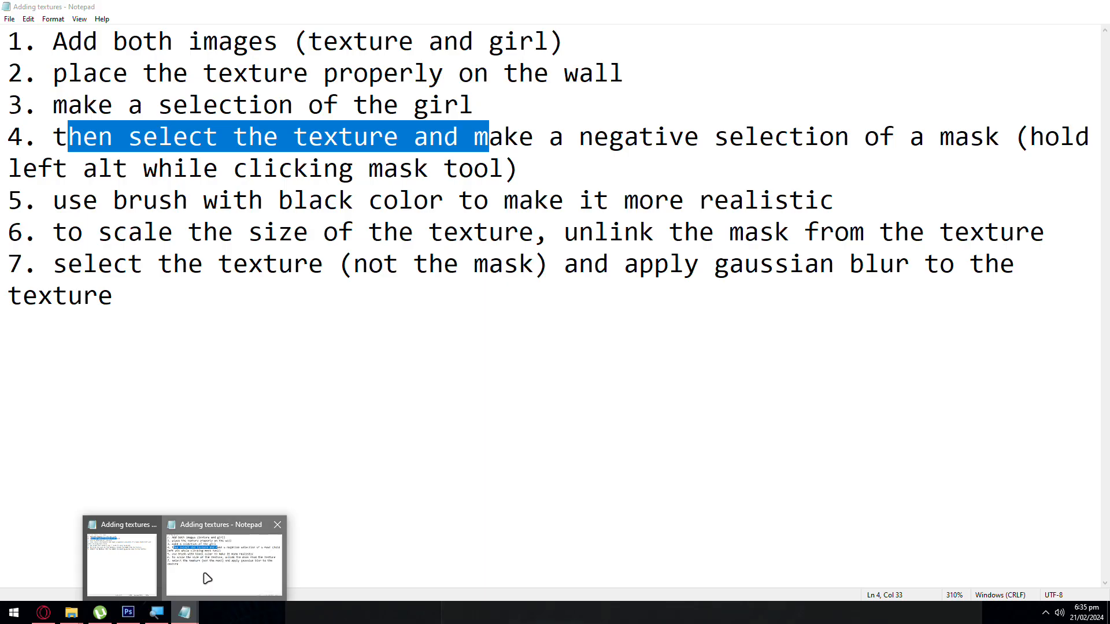
Step: Review the Notepad notes on scaling and blurring the texture, and return to Photoshop
{"action": "left_click", "coordinate": [209, 573]}
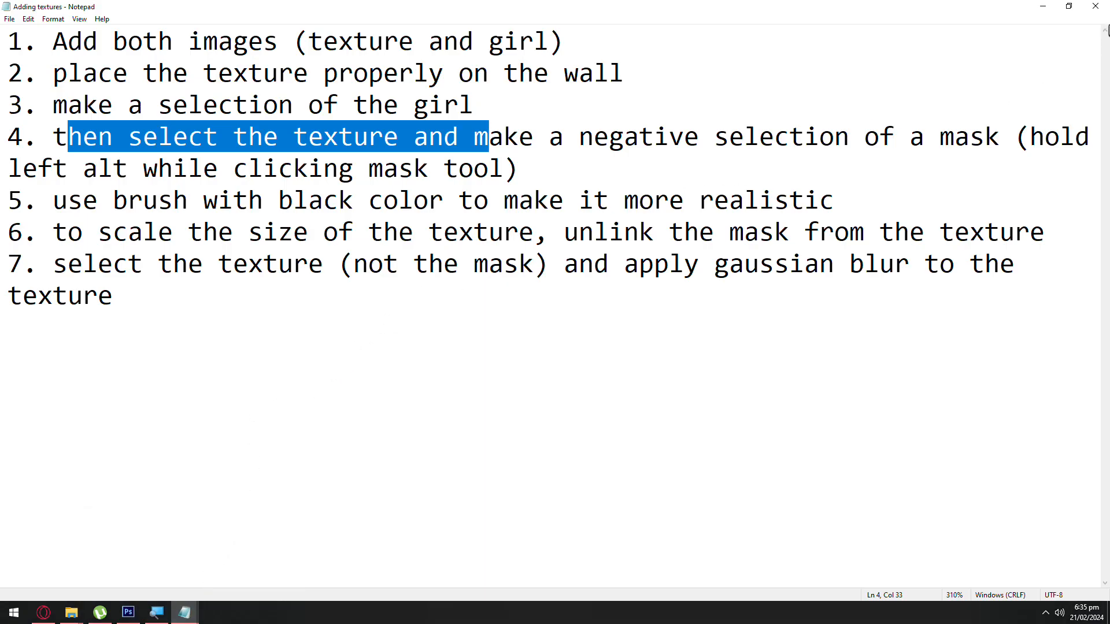
{"action": "left_click", "coordinate": [1043, 7]}
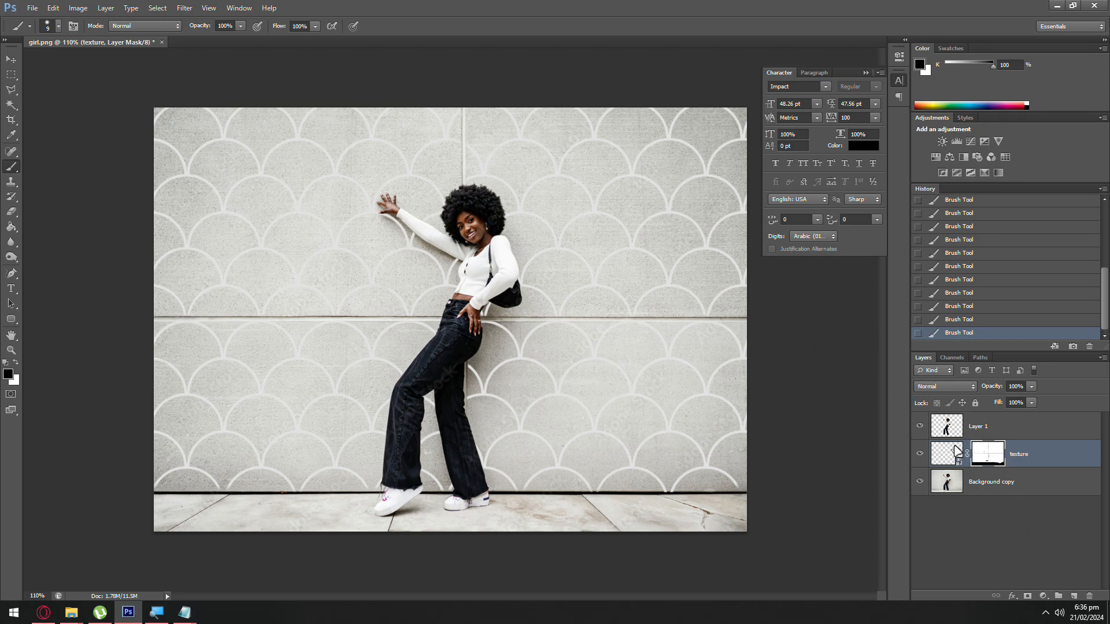
{"action": "left_click", "coordinate": [956, 451]}
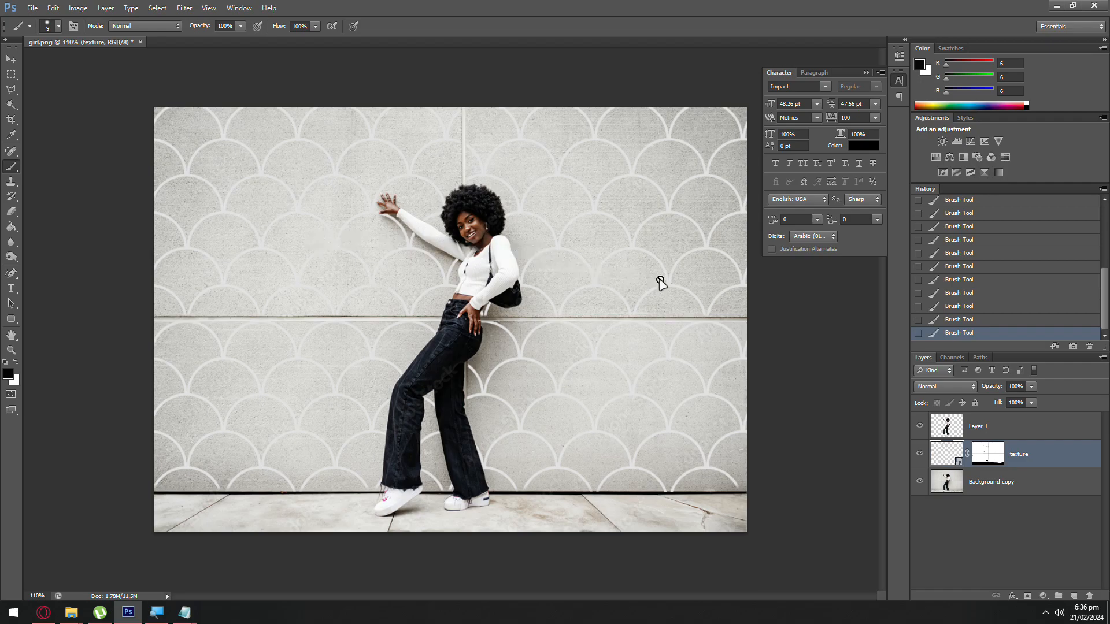
{"action": "key", "text": "ctrl+t"}
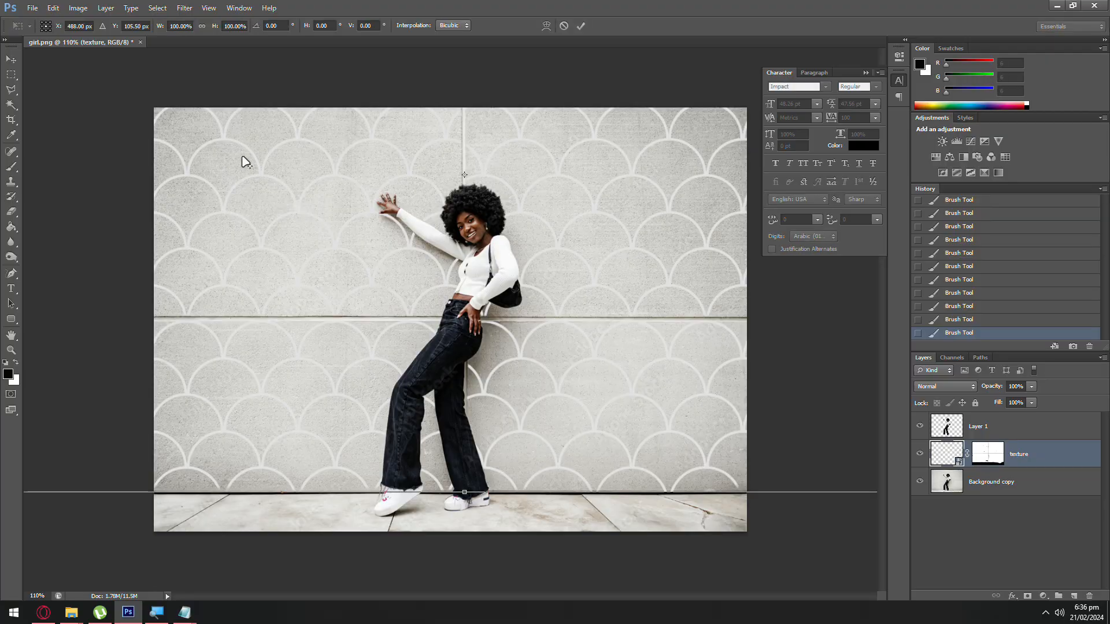
{"action": "key", "text": "ctrl+0"}
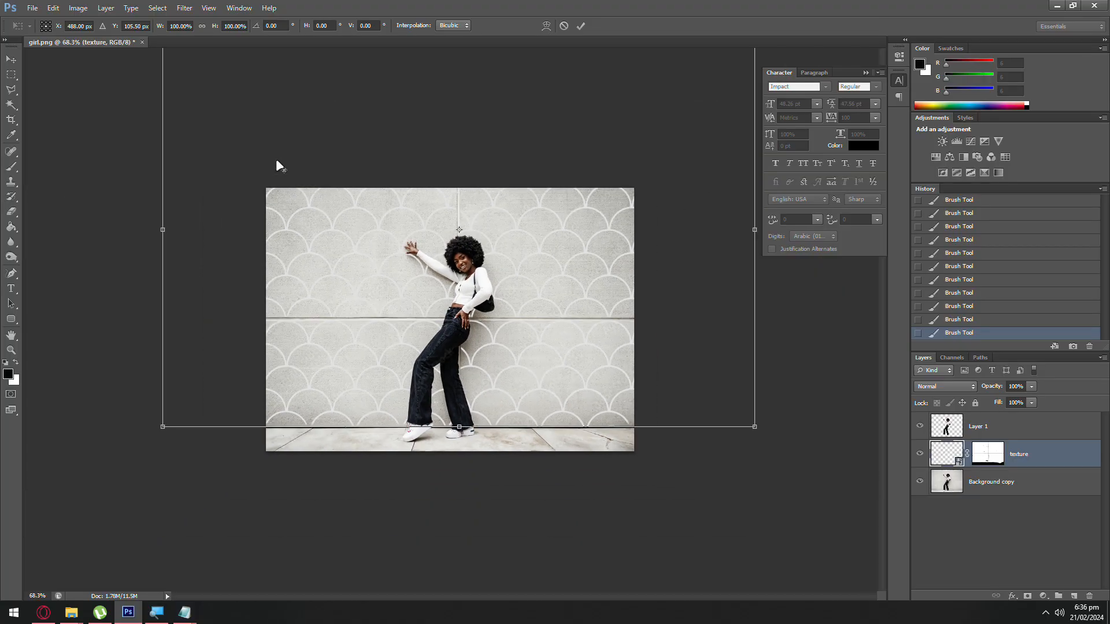
{"action": "left_click_drag", "start_coordinate": [606, 172], "coordinate": [835, 60]}
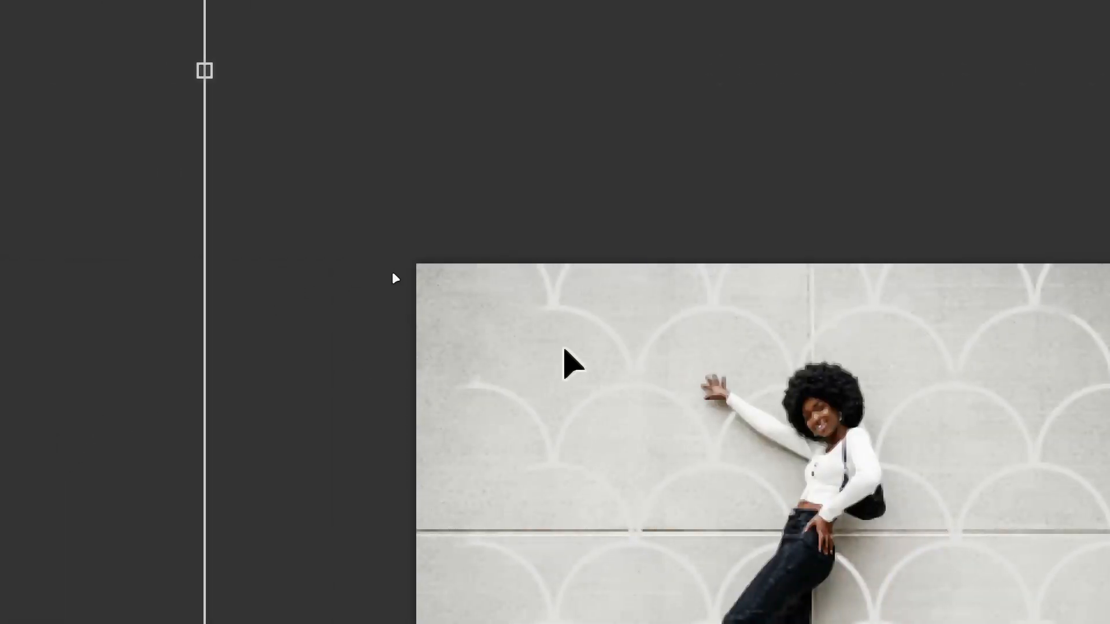
{"action": "scroll", "coordinate": [369, 302], "scroll_direction": "up", "scroll_amount": 7}
{"action": "scroll", "coordinate": [377, 311], "scroll_direction": "up", "scroll_amount": 1}
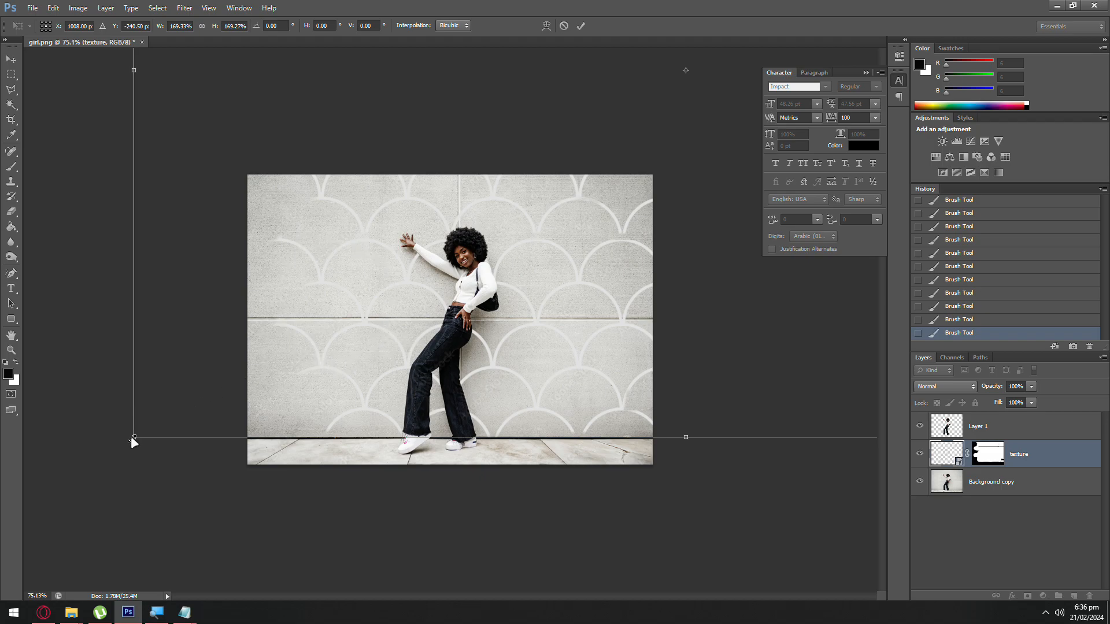
{"action": "mouse_move", "coordinate": [132, 439]}
{"action": "left_mouse_down"}
{"action": "mouse_move", "coordinate": [85, 484]}
{"action": "mouse_move", "coordinate": [133, 443]}
{"action": "left_mouse_up"}
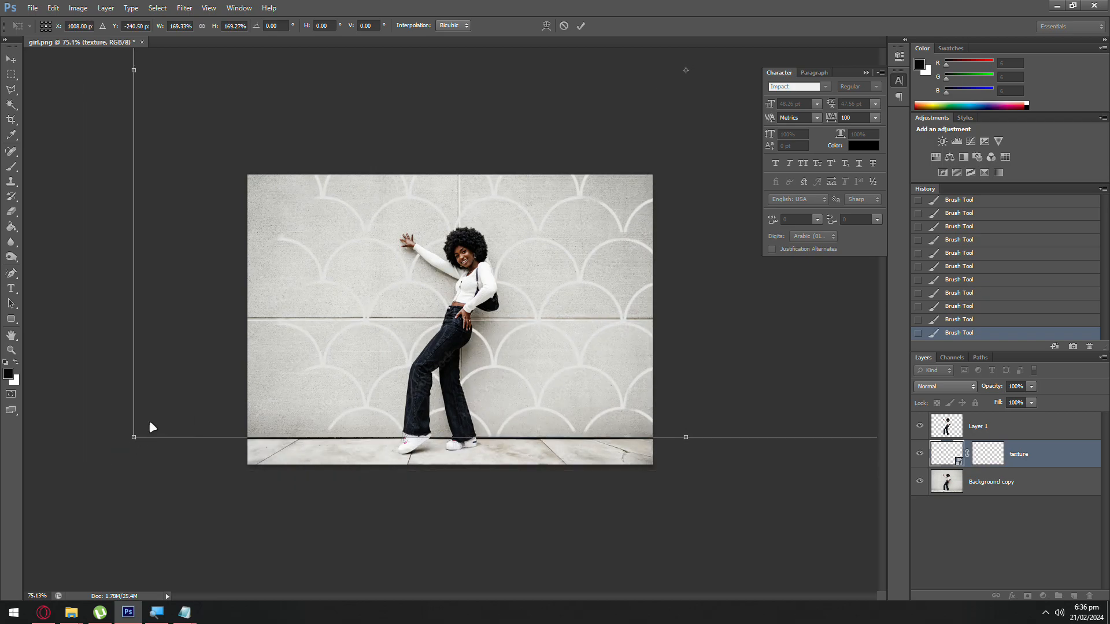
{"action": "left_click", "coordinate": [11, 60]}
{"action": "left_click", "coordinate": [648, 231]}
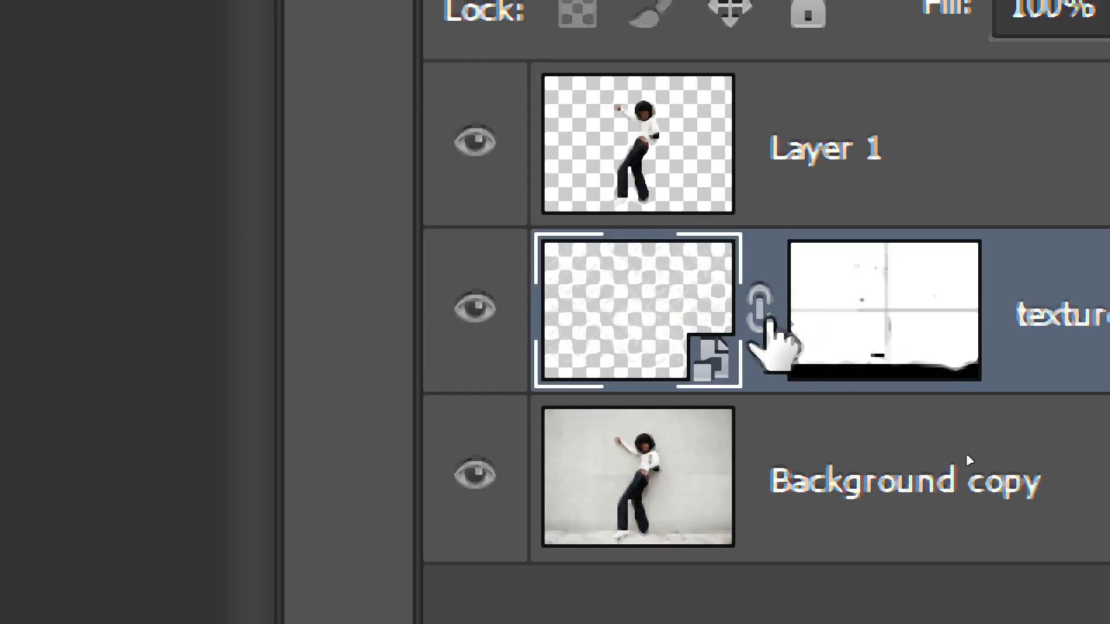
Step: Unlink the mask from the texture layer and enlarge only the texture to about 42.5% in width and height
{"action": "left_click", "coordinate": [871, 326]}
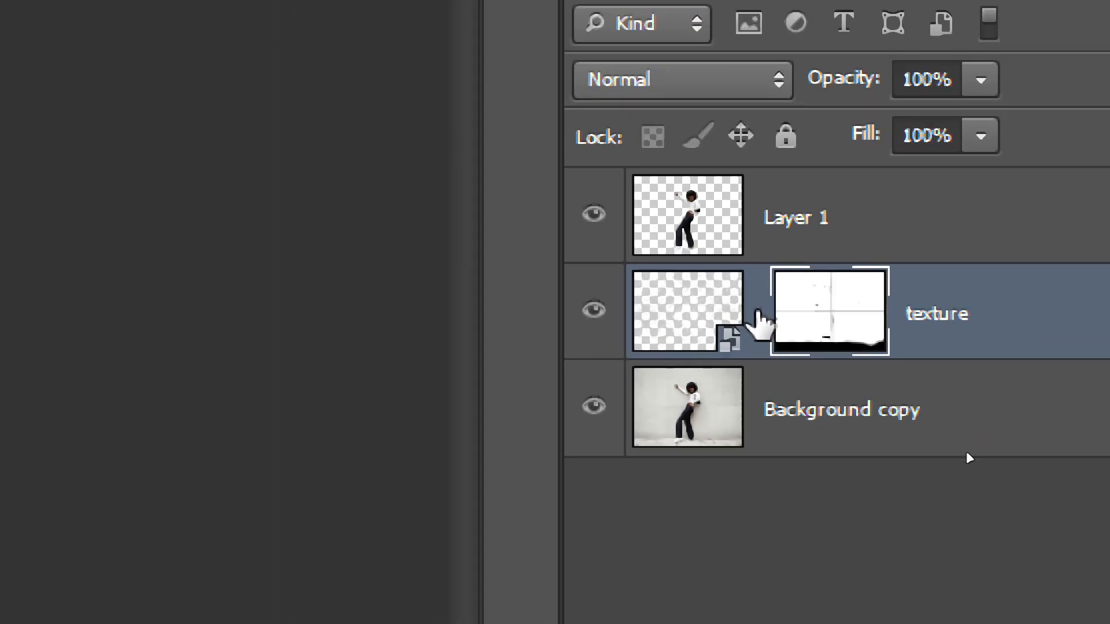
{"action": "left_click", "coordinate": [693, 307]}
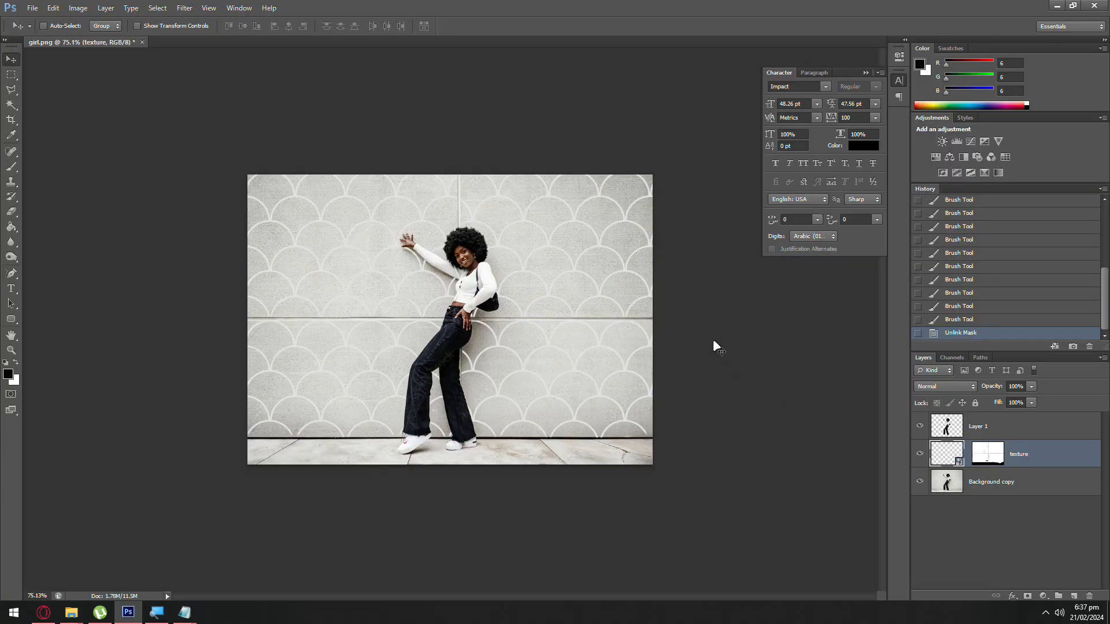
{"action": "key", "text": "ctrl+t"}
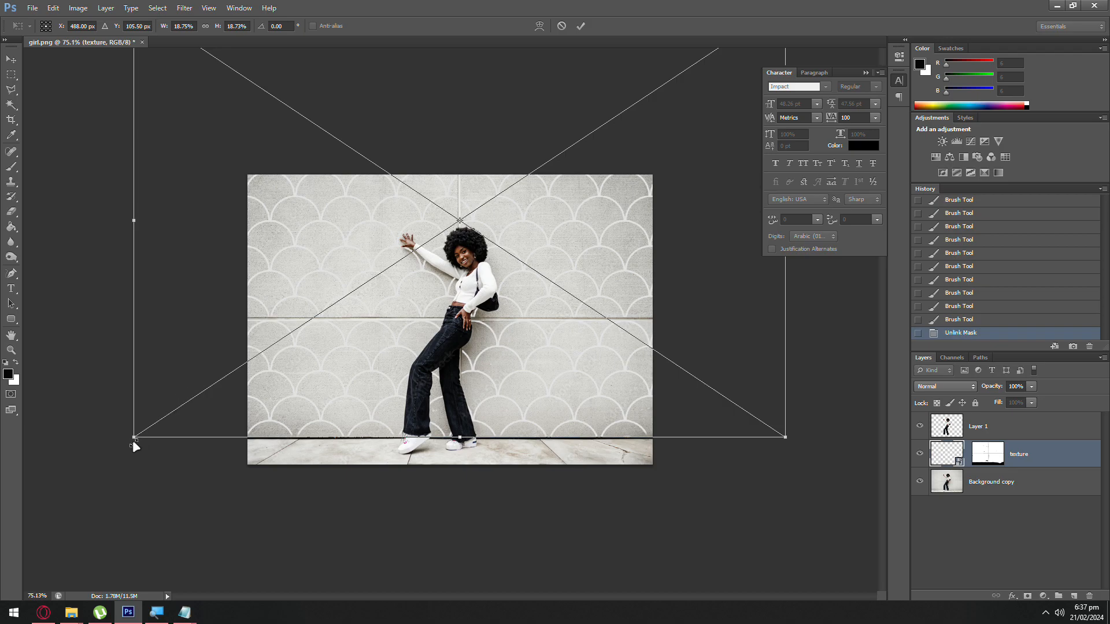
{"action": "left_click_drag", "start_coordinate": [133, 439], "coordinate": [2, 557]}
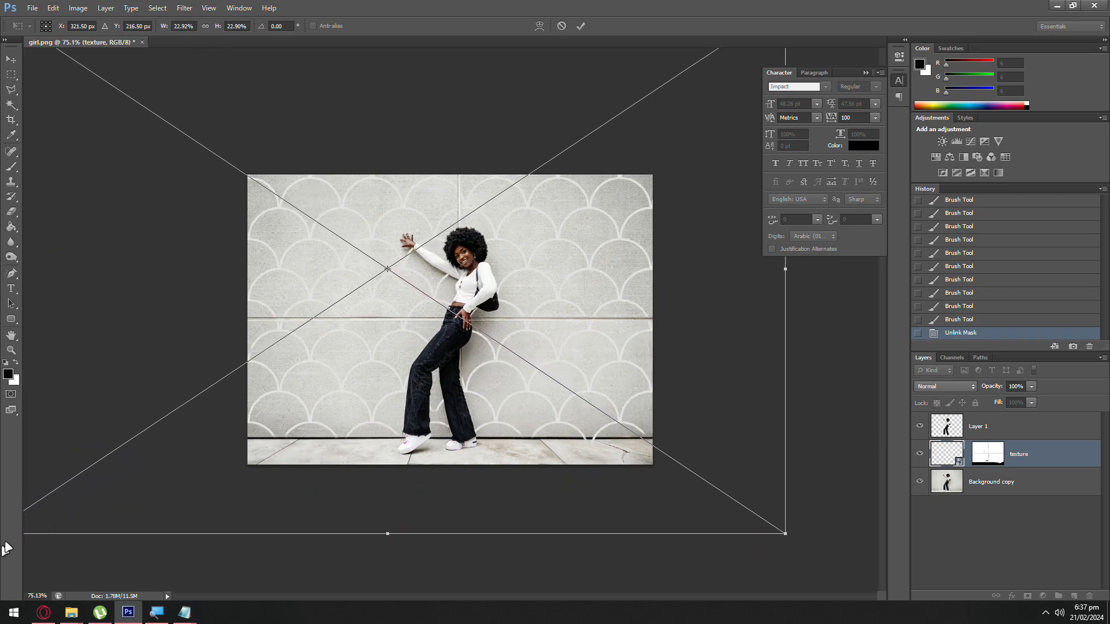
{"action": "scroll", "coordinate": [452, 388], "scroll_direction": "down", "scroll_amount": 4}
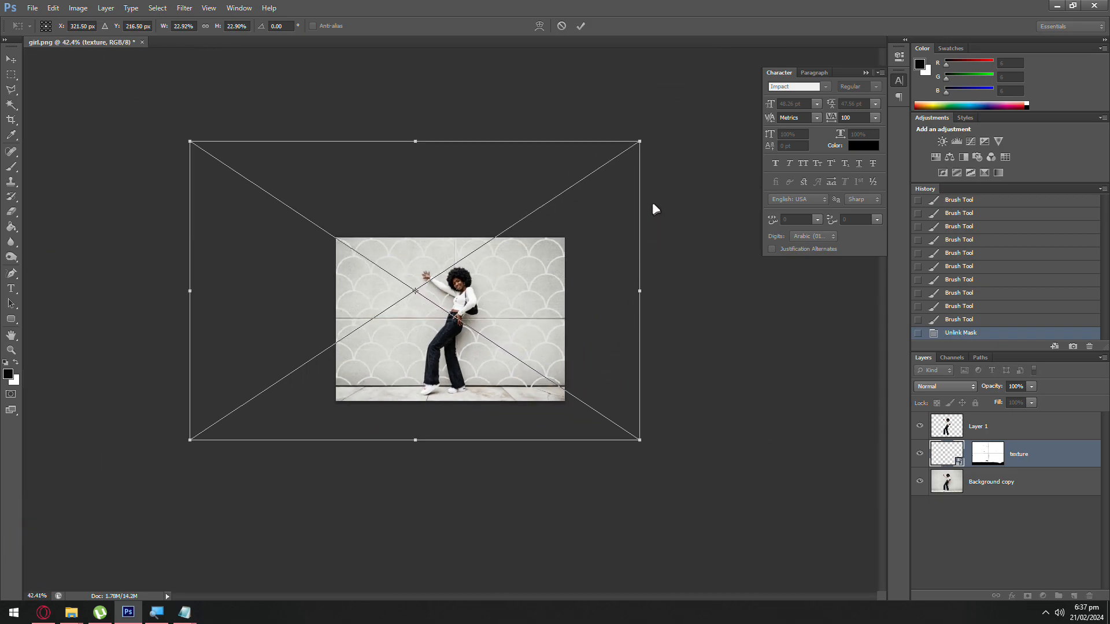
{"action": "left_click_drag", "start_coordinate": [640, 145], "coordinate": [977, 23]}
{"action": "left_click_drag", "start_coordinate": [189, 439], "coordinate": [65, 520]}
Step: Reposition the enlarged scallops so their bases meet the floor line behind the girl, and apply the transform
{"action": "left_click_drag", "start_coordinate": [377, 315], "coordinate": [390, 286]}
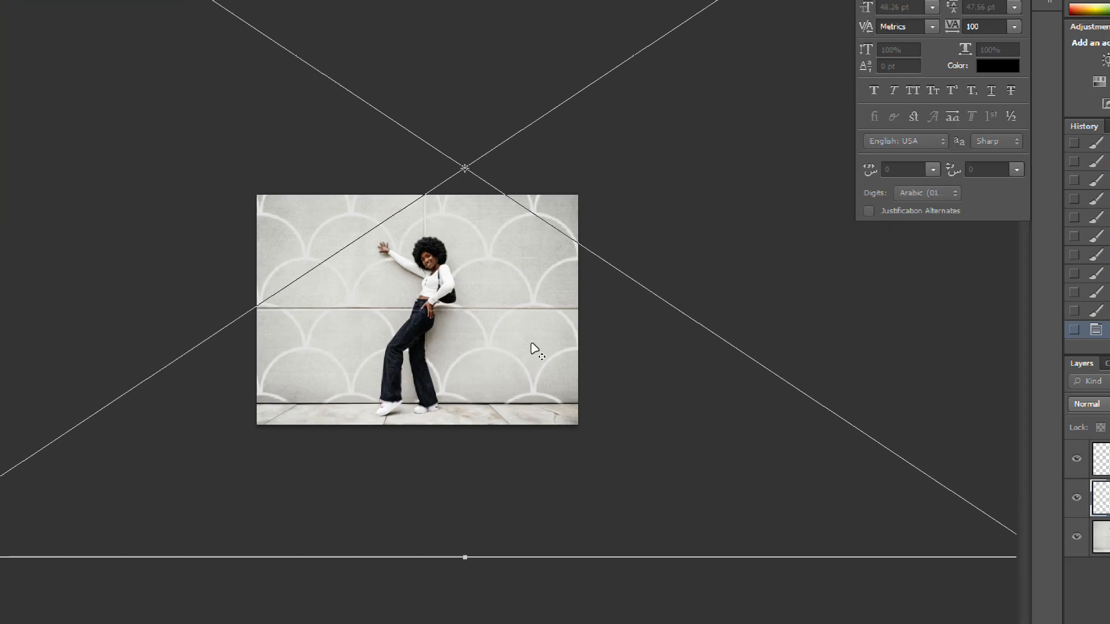
{"action": "left_click_drag", "start_coordinate": [498, 314], "coordinate": [500, 326]}
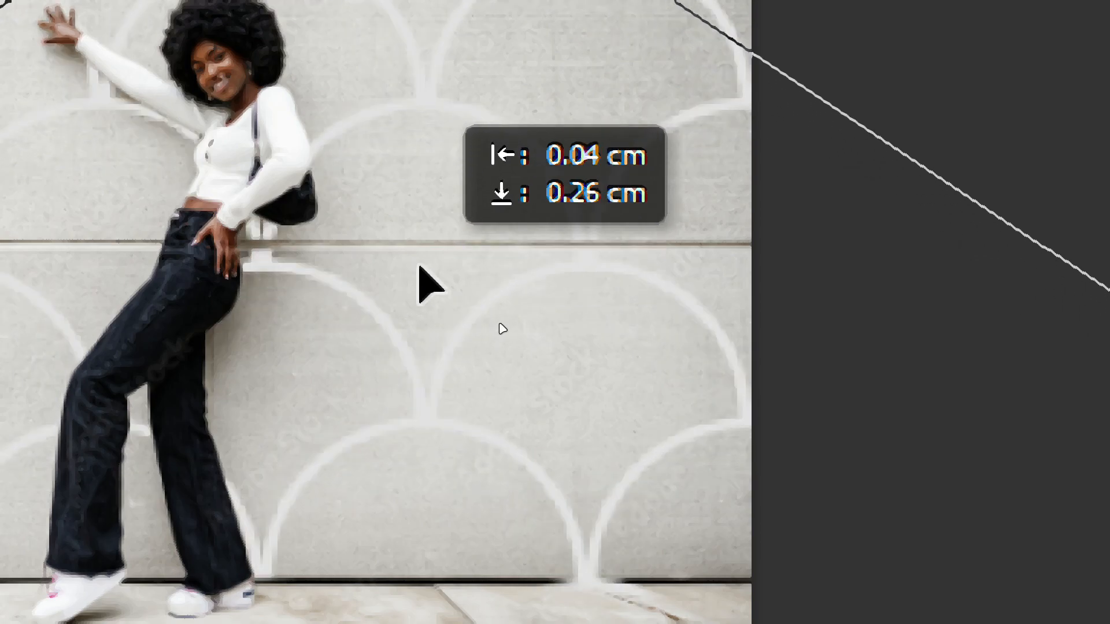
{"action": "scroll", "coordinate": [500, 334], "scroll_direction": "up", "scroll_amount": 7}
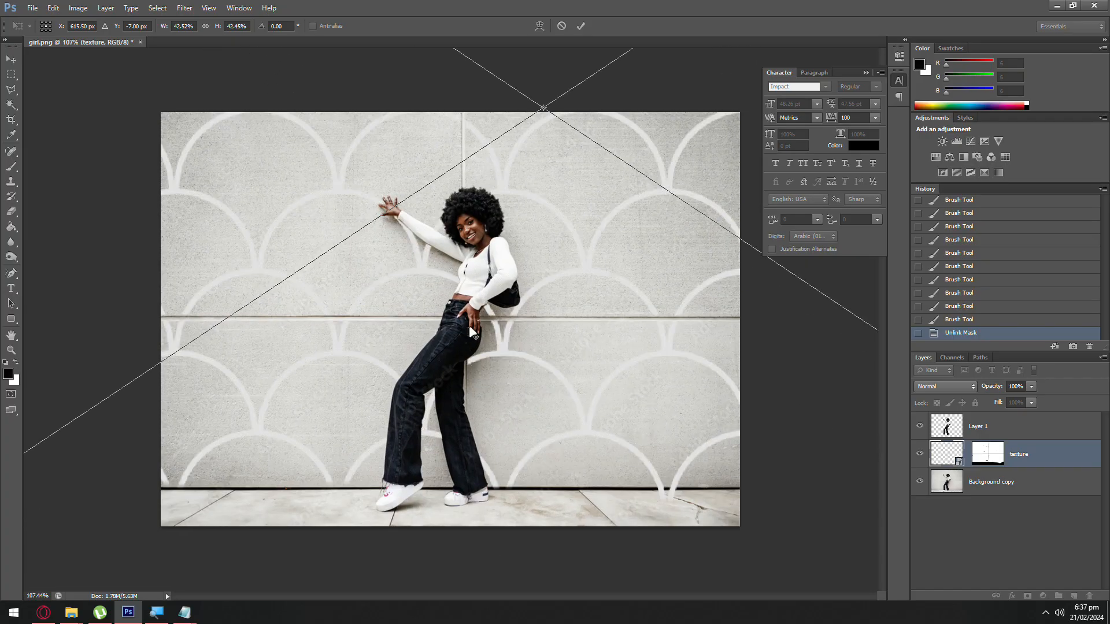
{"action": "left_click_drag", "start_coordinate": [530, 274], "coordinate": [591, 283]}
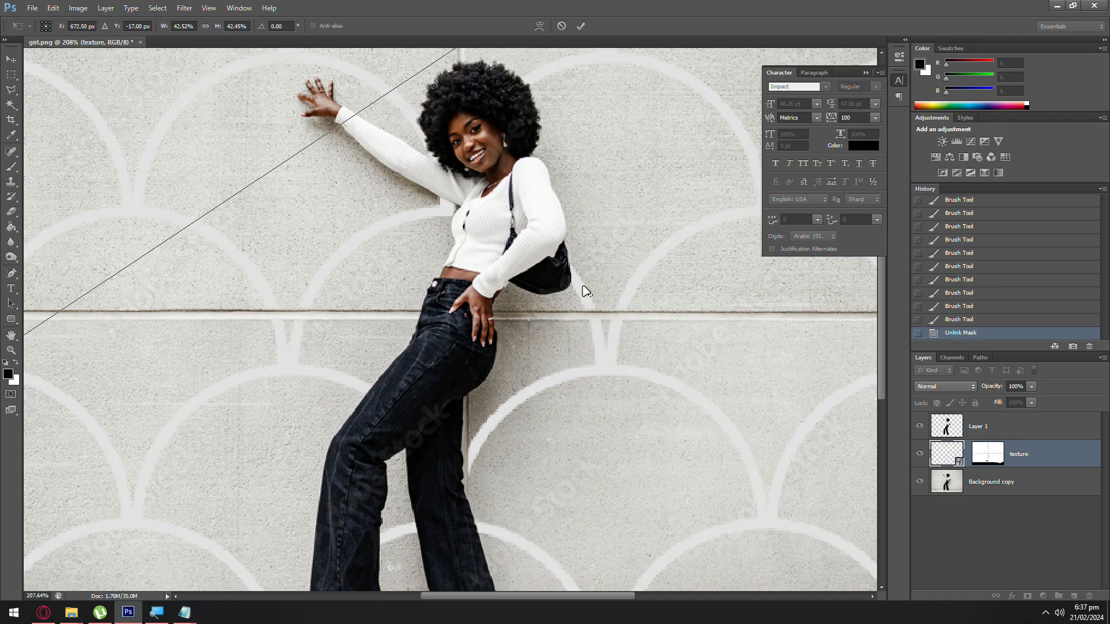
{"action": "scroll", "coordinate": [597, 189], "scroll_direction": "down", "scroll_amount": 5}
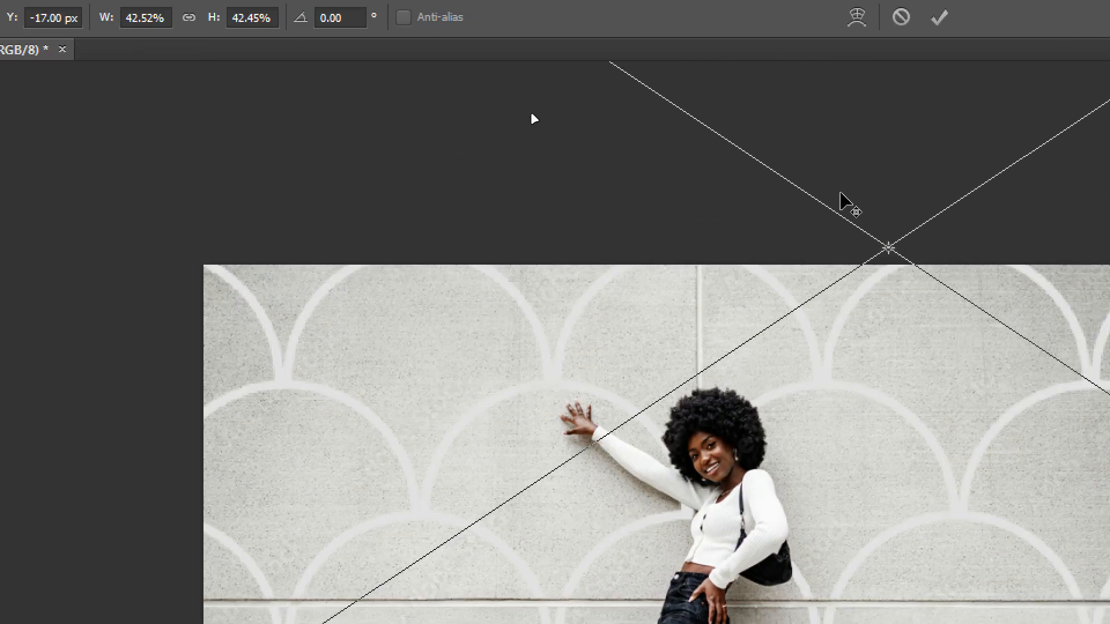
{"action": "scroll", "coordinate": [839, 194], "scroll_direction": "down", "scroll_amount": 2}
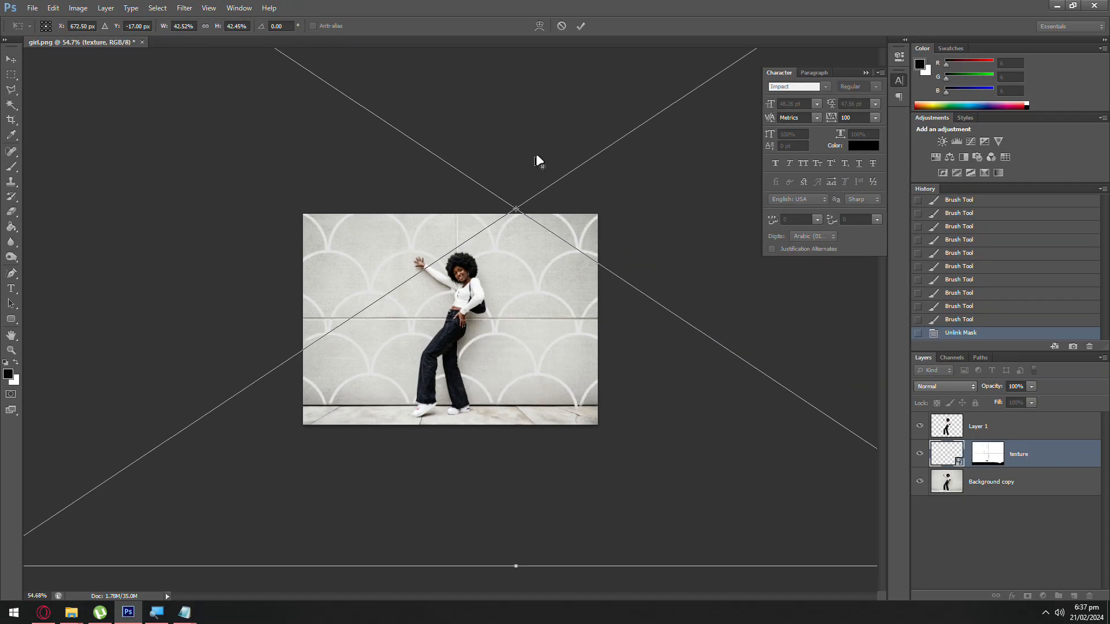
{"action": "scroll", "coordinate": [851, 275], "scroll_direction": "up", "scroll_amount": 1}
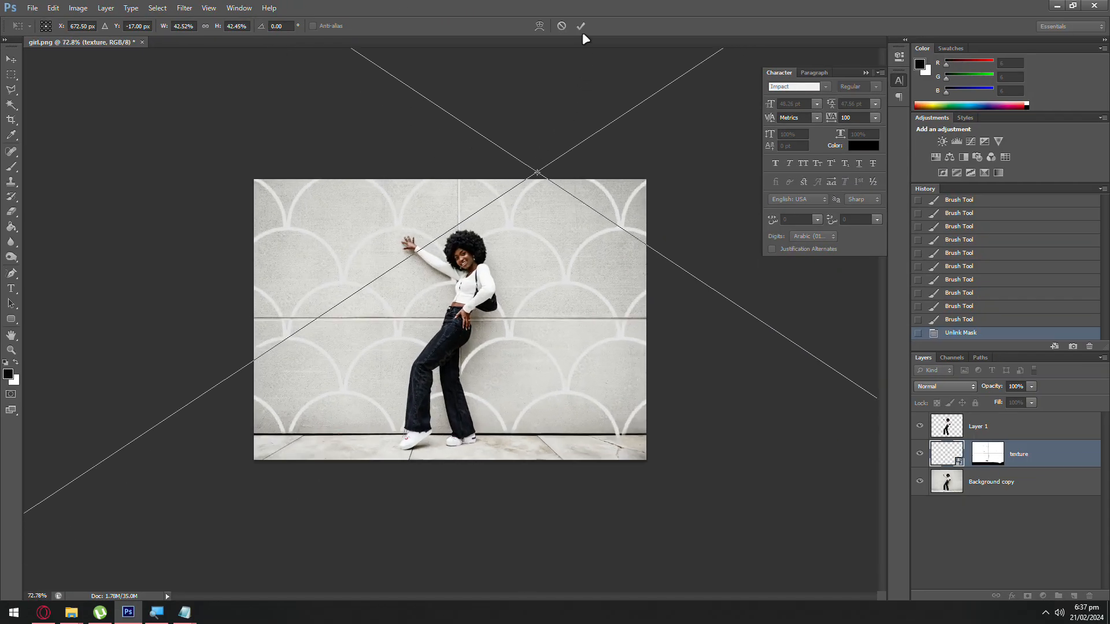
{"action": "scroll", "coordinate": [593, 79], "scroll_direction": "up", "scroll_amount": 4}
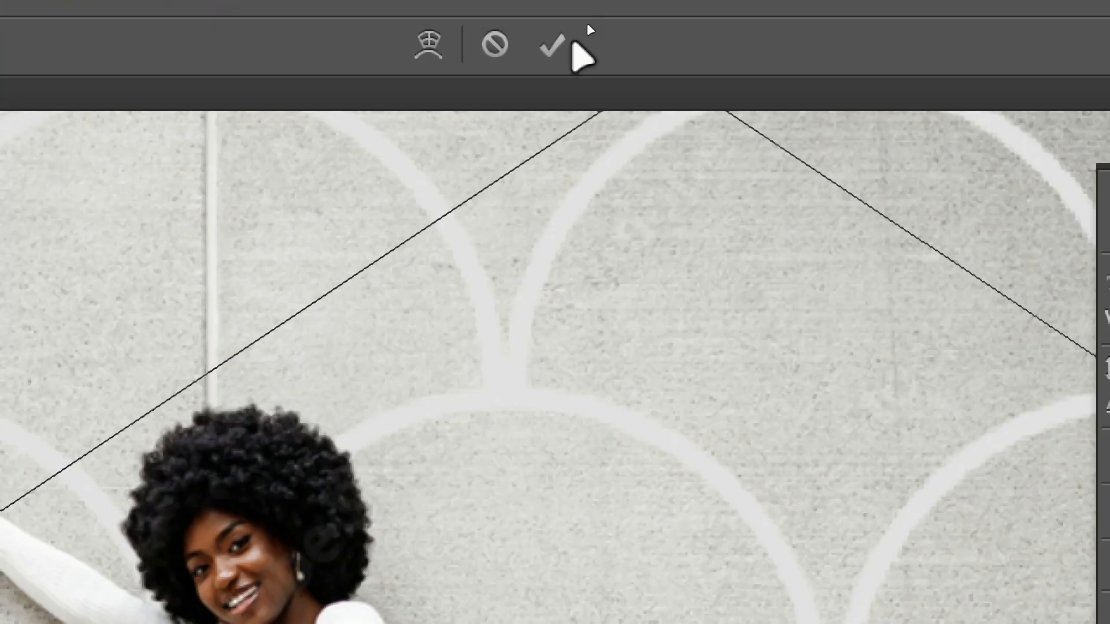
{"action": "left_click", "coordinate": [572, 42]}
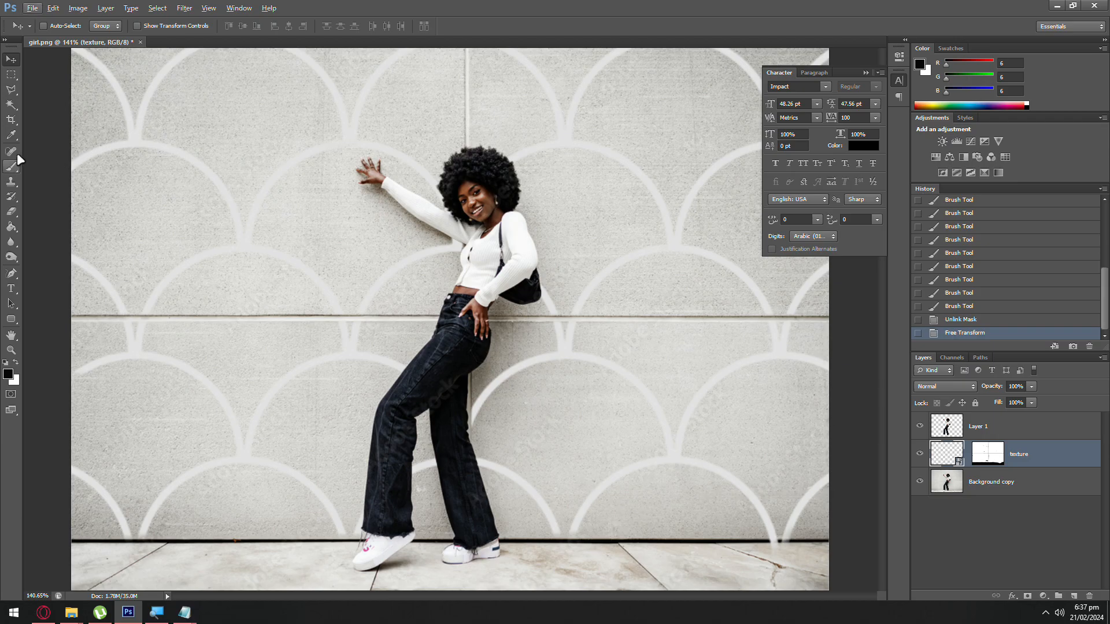
Step: Relink the texture's mask, enlarge the brush to 100 px and paint black on the mask along the floor to hide the scallops there
{"action": "left_click", "coordinate": [13, 168]}
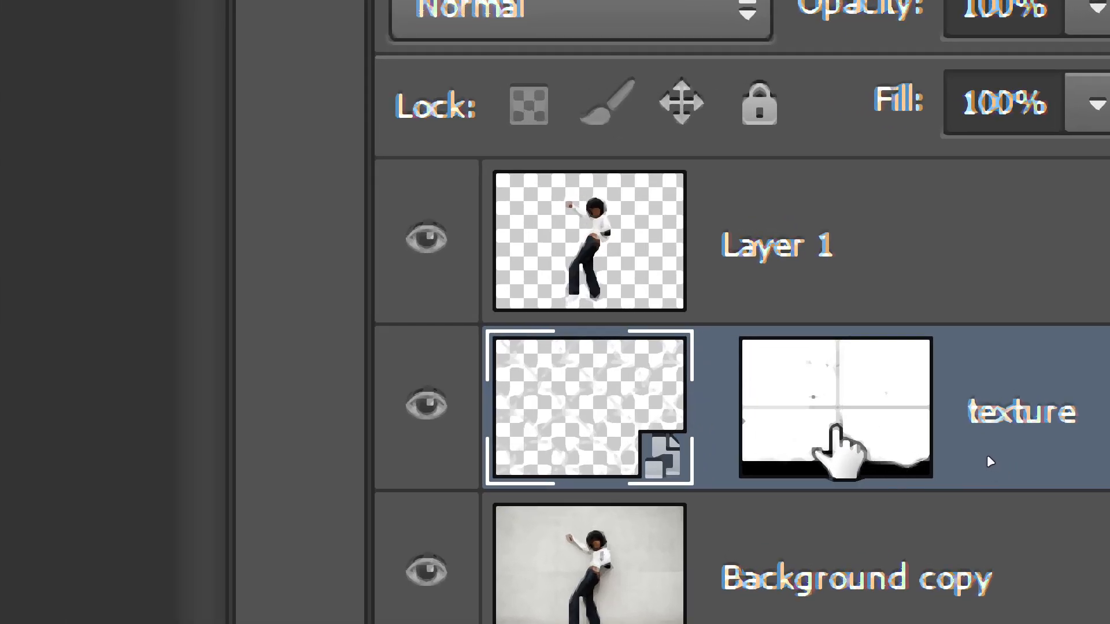
{"action": "left_click", "coordinate": [844, 434]}
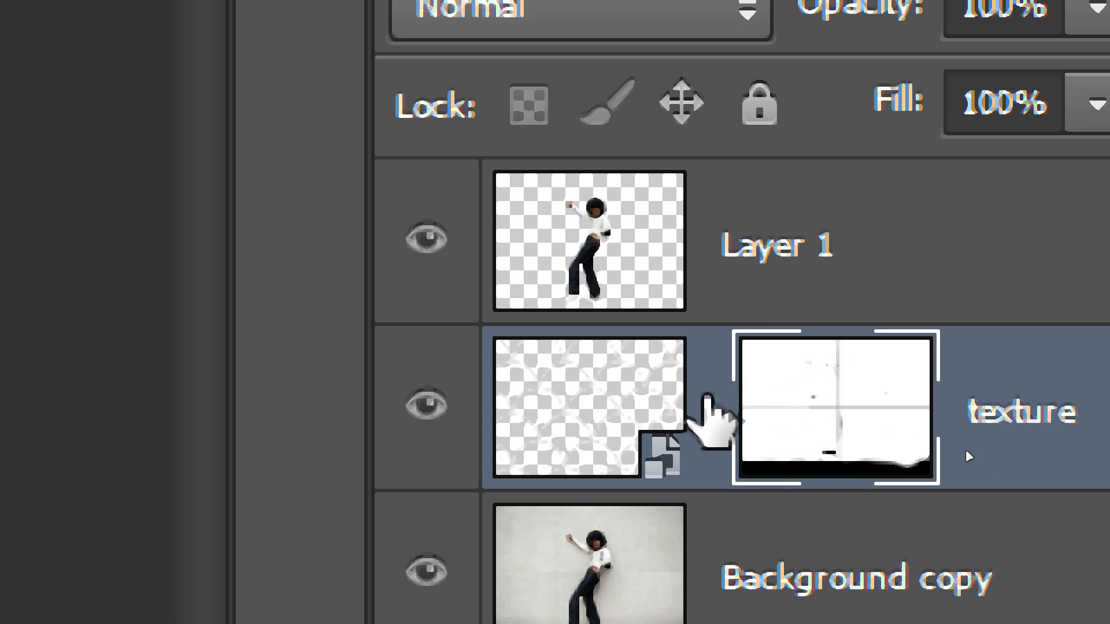
{"action": "left_click", "coordinate": [708, 405]}
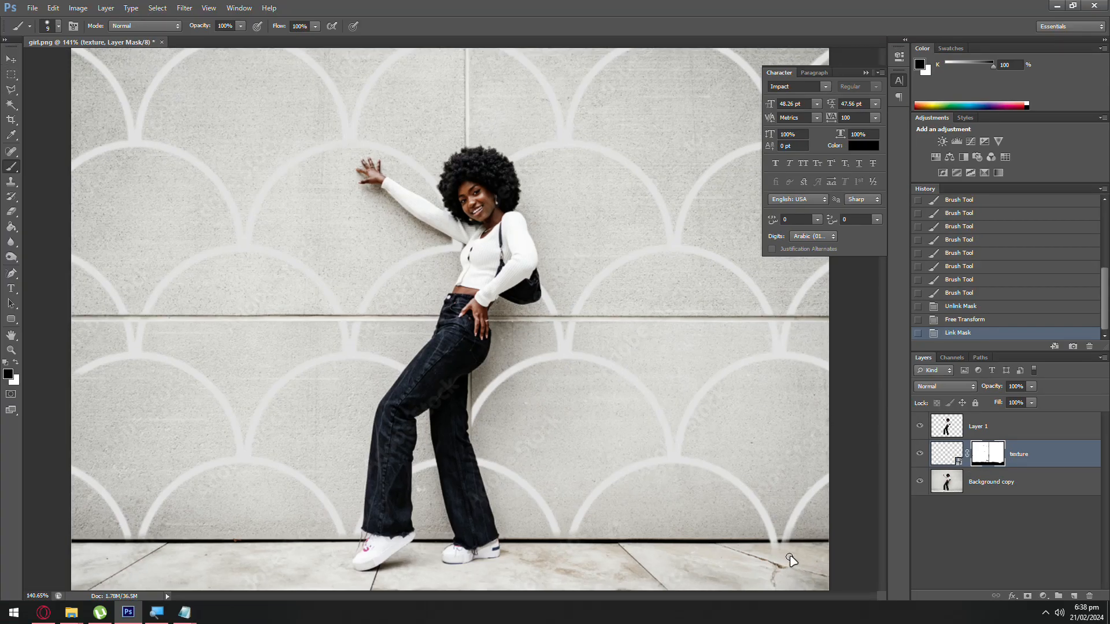
{"action": "right_click", "coordinate": [808, 552]}
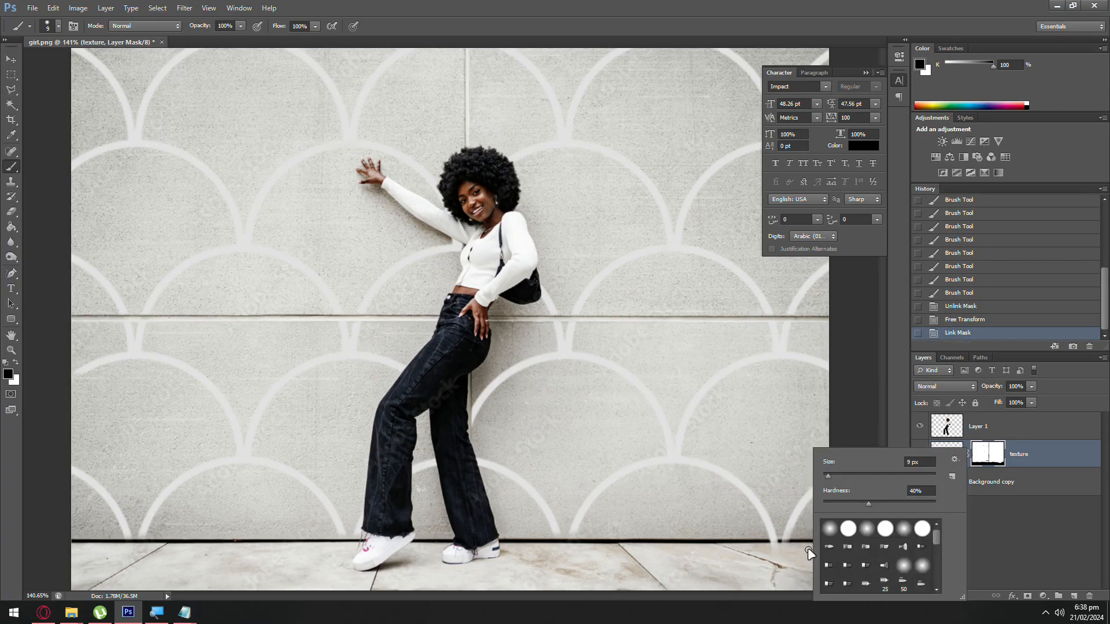
{"action": "left_click", "coordinate": [883, 476]}
{"action": "mouse_move", "coordinate": [772, 575]}
{"action": "left_mouse_down"}
{"action": "mouse_move", "coordinate": [785, 583]}
{"action": "mouse_move", "coordinate": [71, 586]}
{"action": "left_mouse_up"}
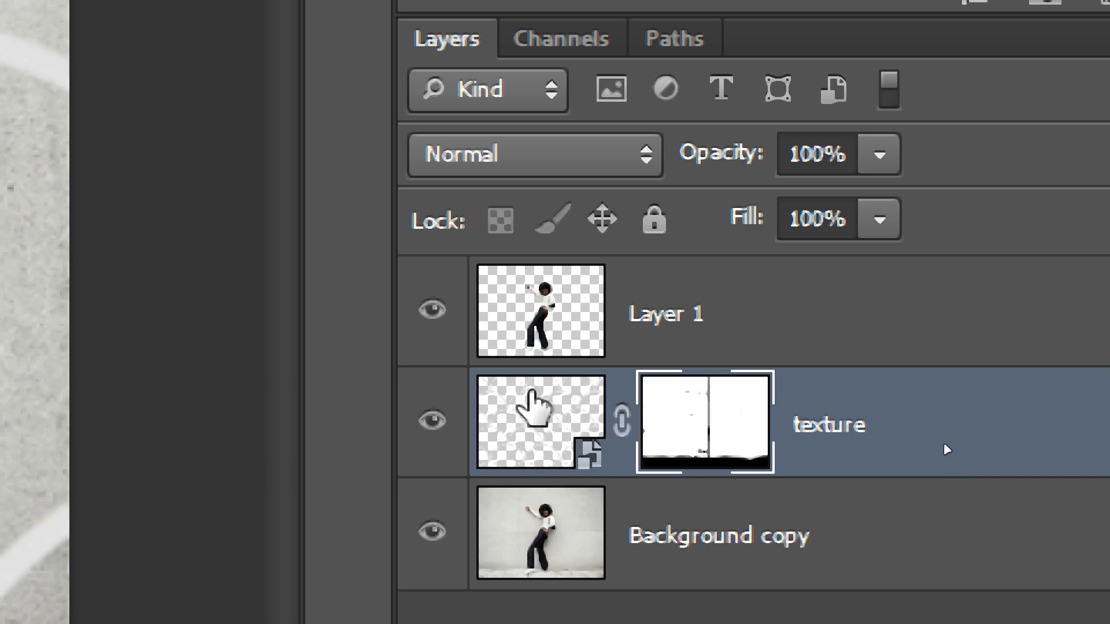
Step: Apply a Gaussian Blur with a 0.4 px radius to the texture itself, not its mask, and collapse the Character panel
{"action": "left_click", "coordinate": [530, 393]}
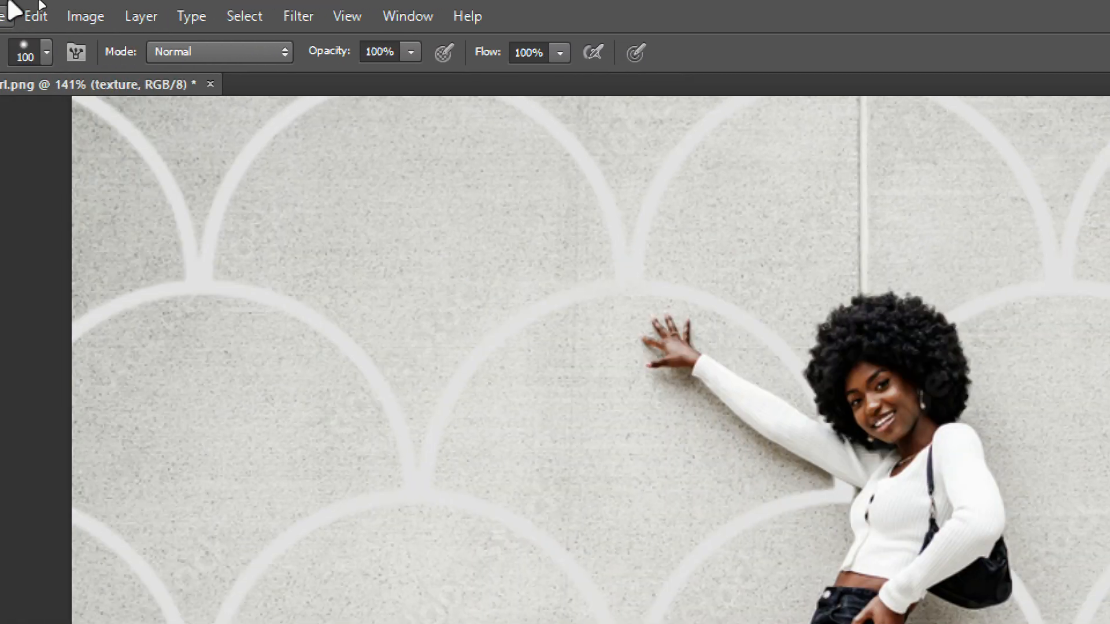
{"action": "left_click", "coordinate": [306, 18]}
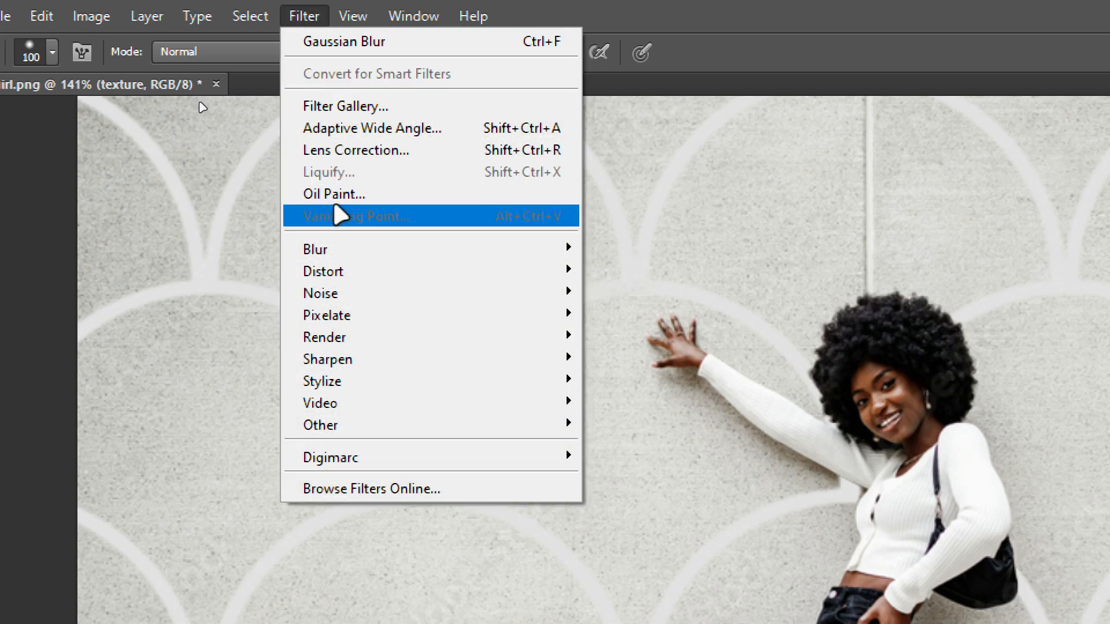
{"action": "mouse_move", "coordinate": [377, 249]}
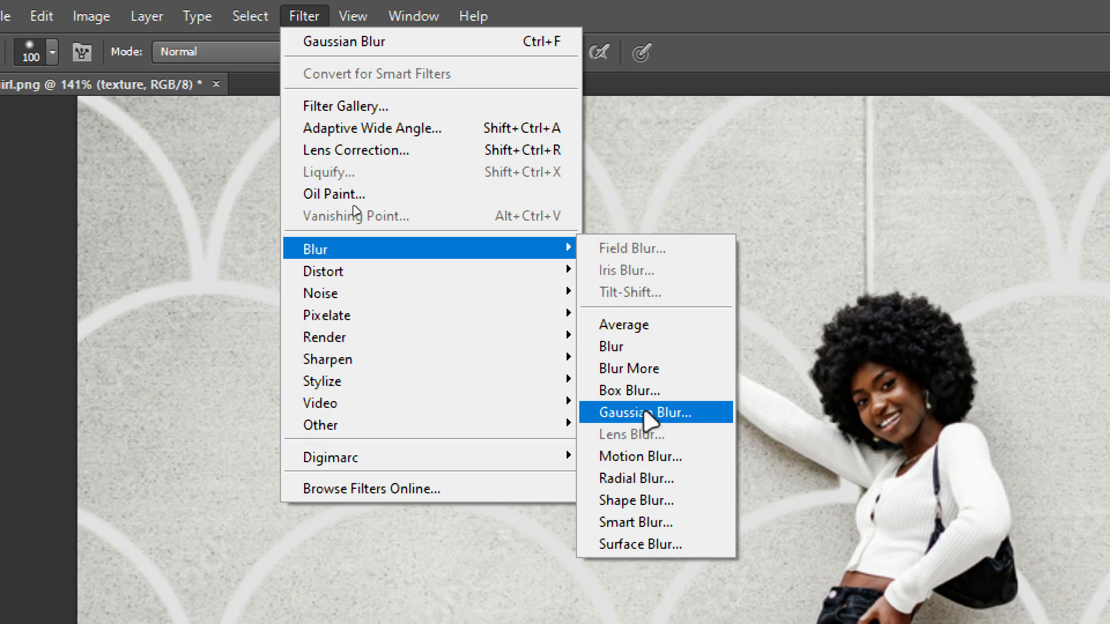
{"action": "left_click", "coordinate": [705, 49]}
{"action": "left_click", "coordinate": [302, 15]}
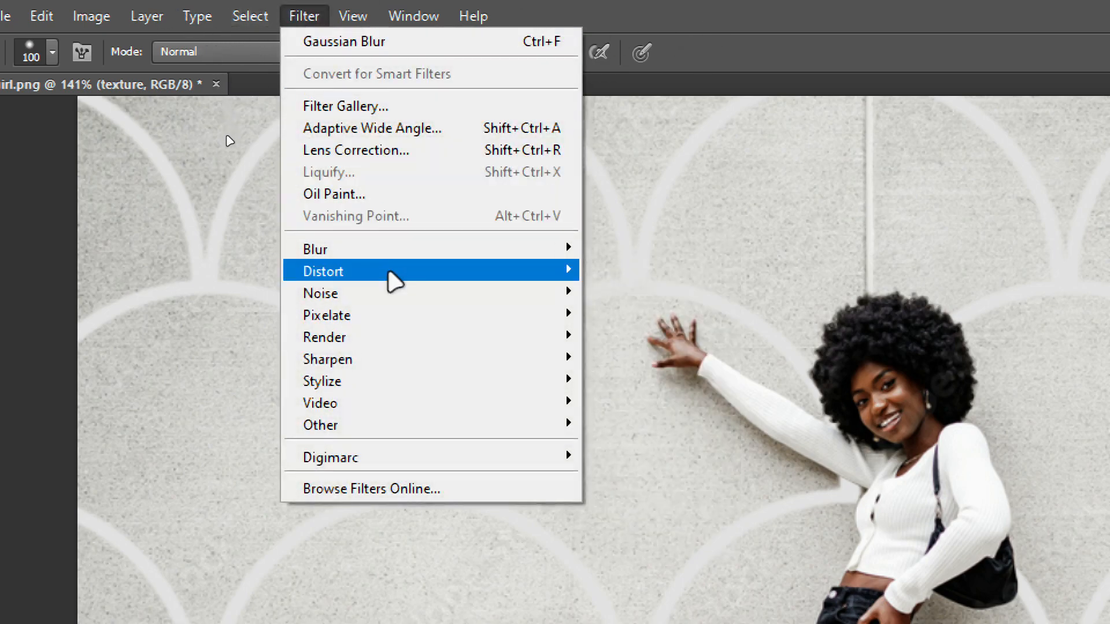
{"action": "mouse_move", "coordinate": [414, 258]}
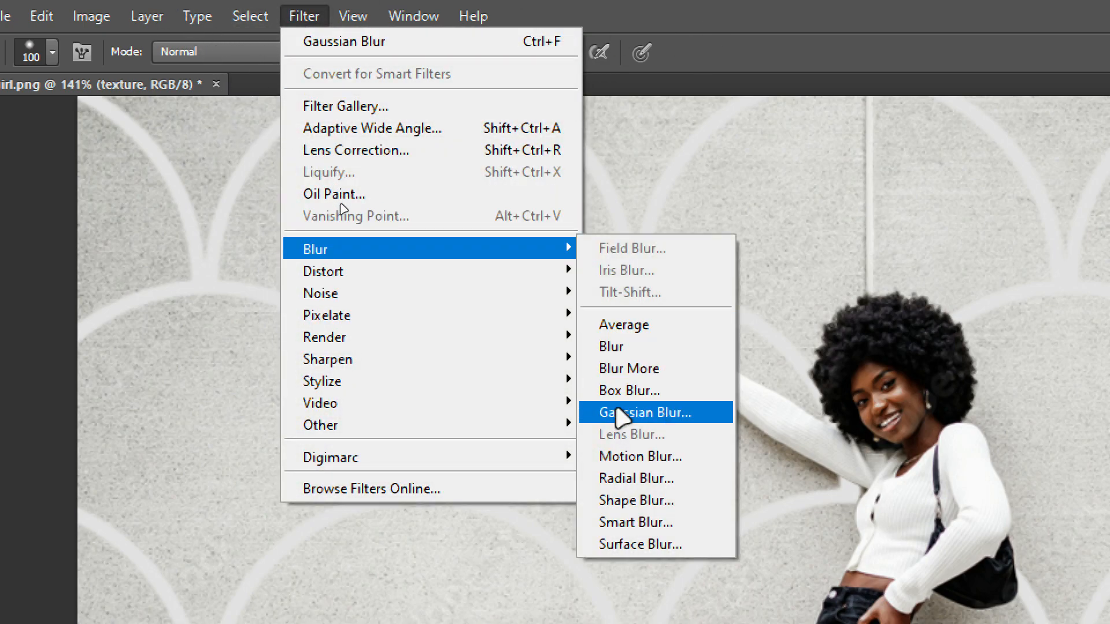
{"action": "left_click", "coordinate": [619, 411]}
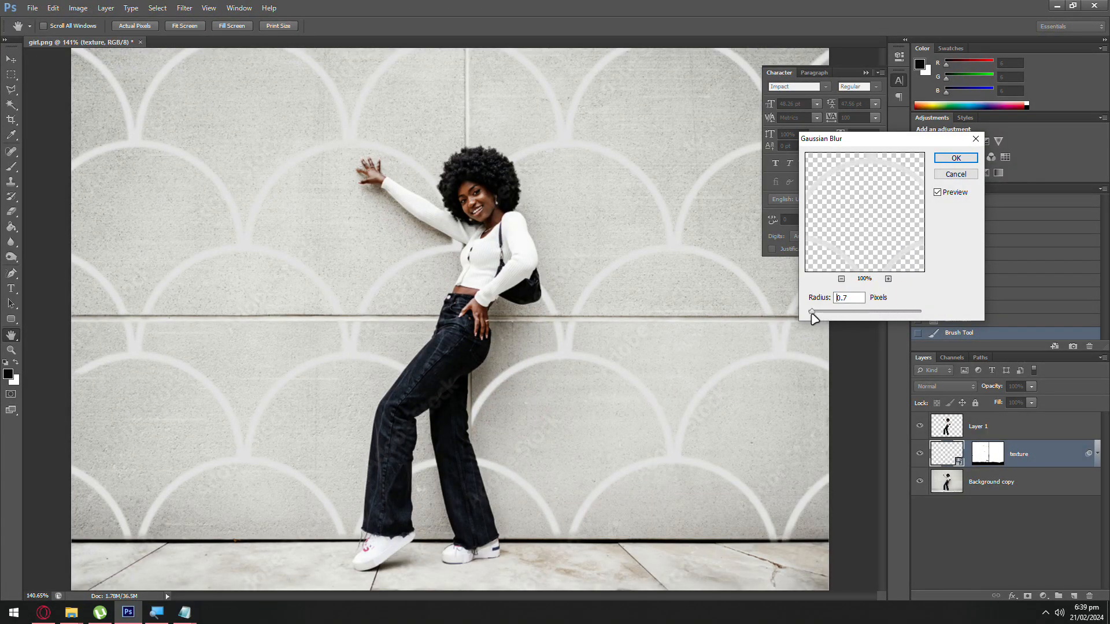
{"action": "mouse_move", "coordinate": [822, 312]}
{"action": "left_mouse_down"}
{"action": "mouse_move", "coordinate": [855, 312]}
{"action": "mouse_move", "coordinate": [814, 313]}
{"action": "left_mouse_up"}
{"action": "key", "text": "alt"}
{"action": "left_click_drag", "start_coordinate": [812, 315], "coordinate": [809, 315]}
{"action": "key", "text": "alt"}
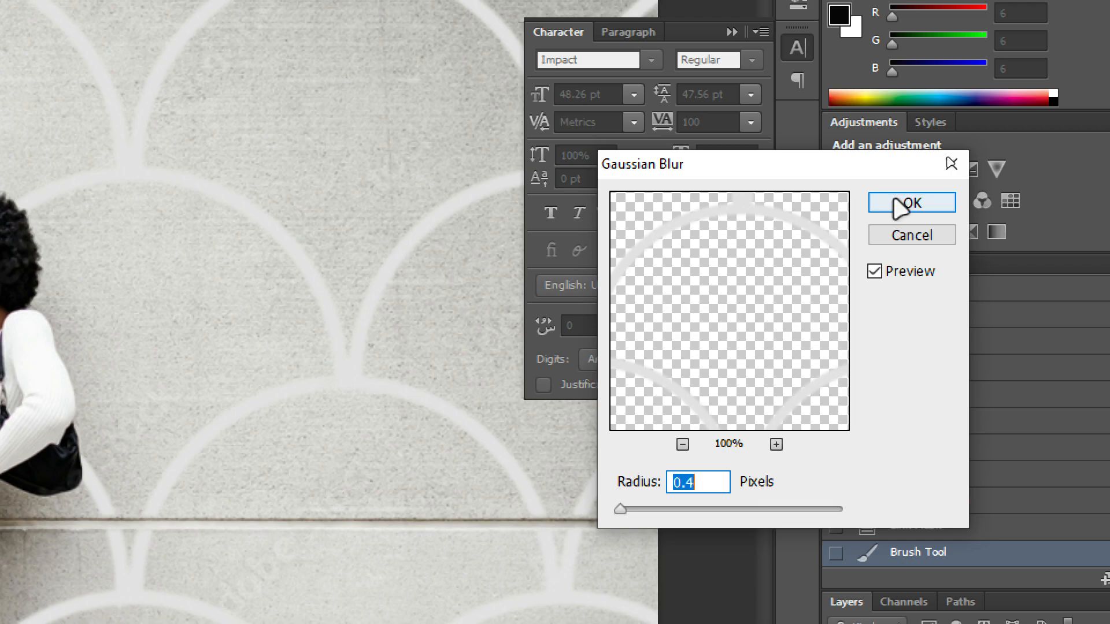
{"action": "left_click", "coordinate": [904, 207]}
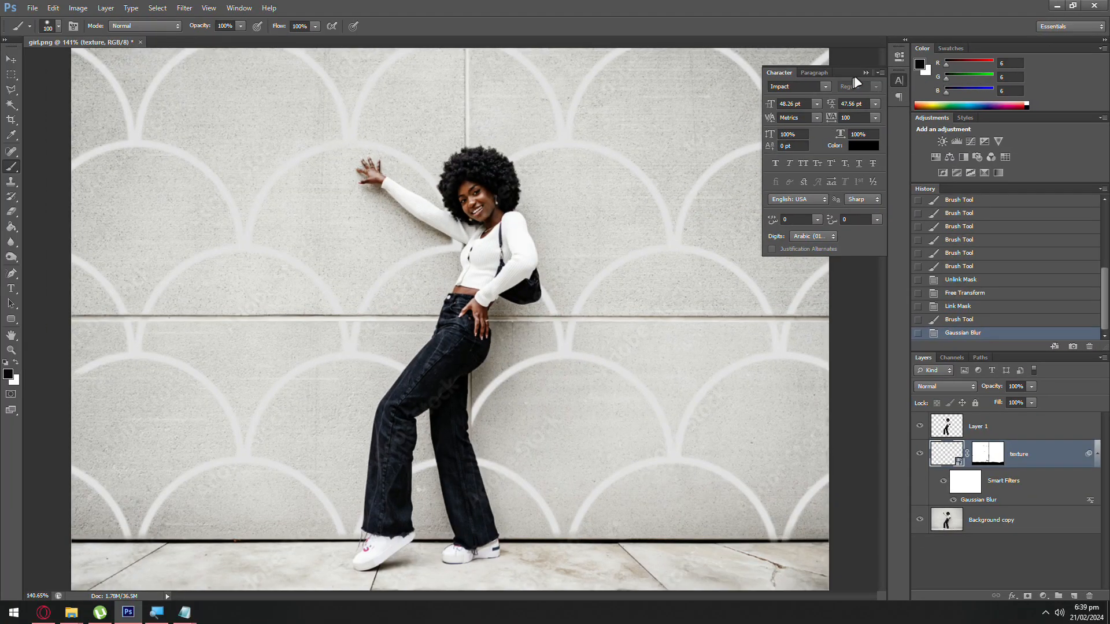
{"action": "left_click", "coordinate": [865, 73]}
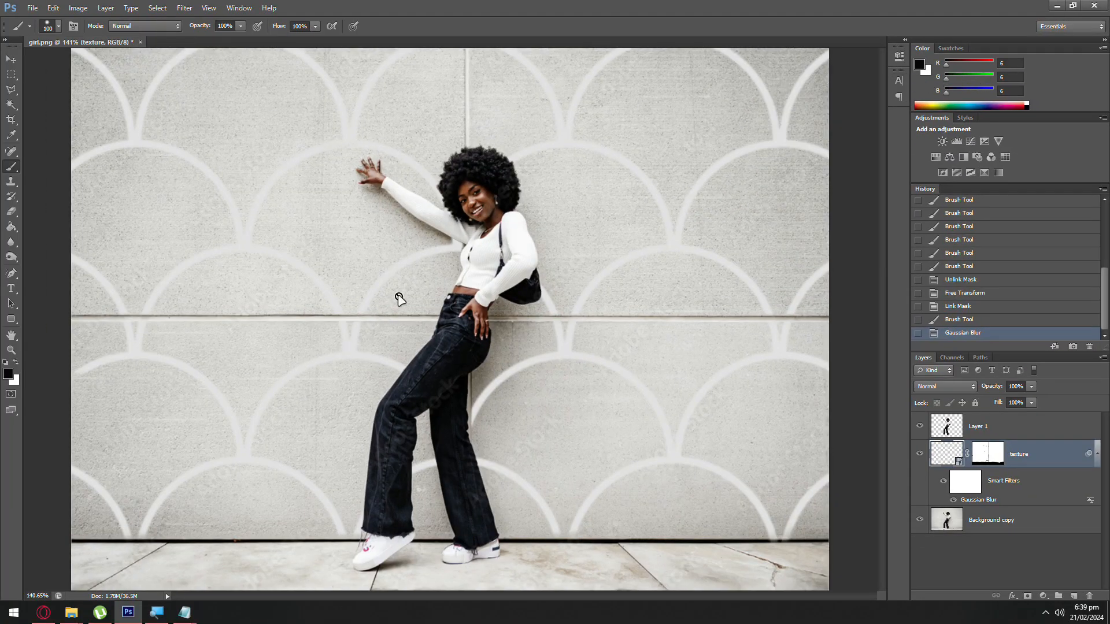